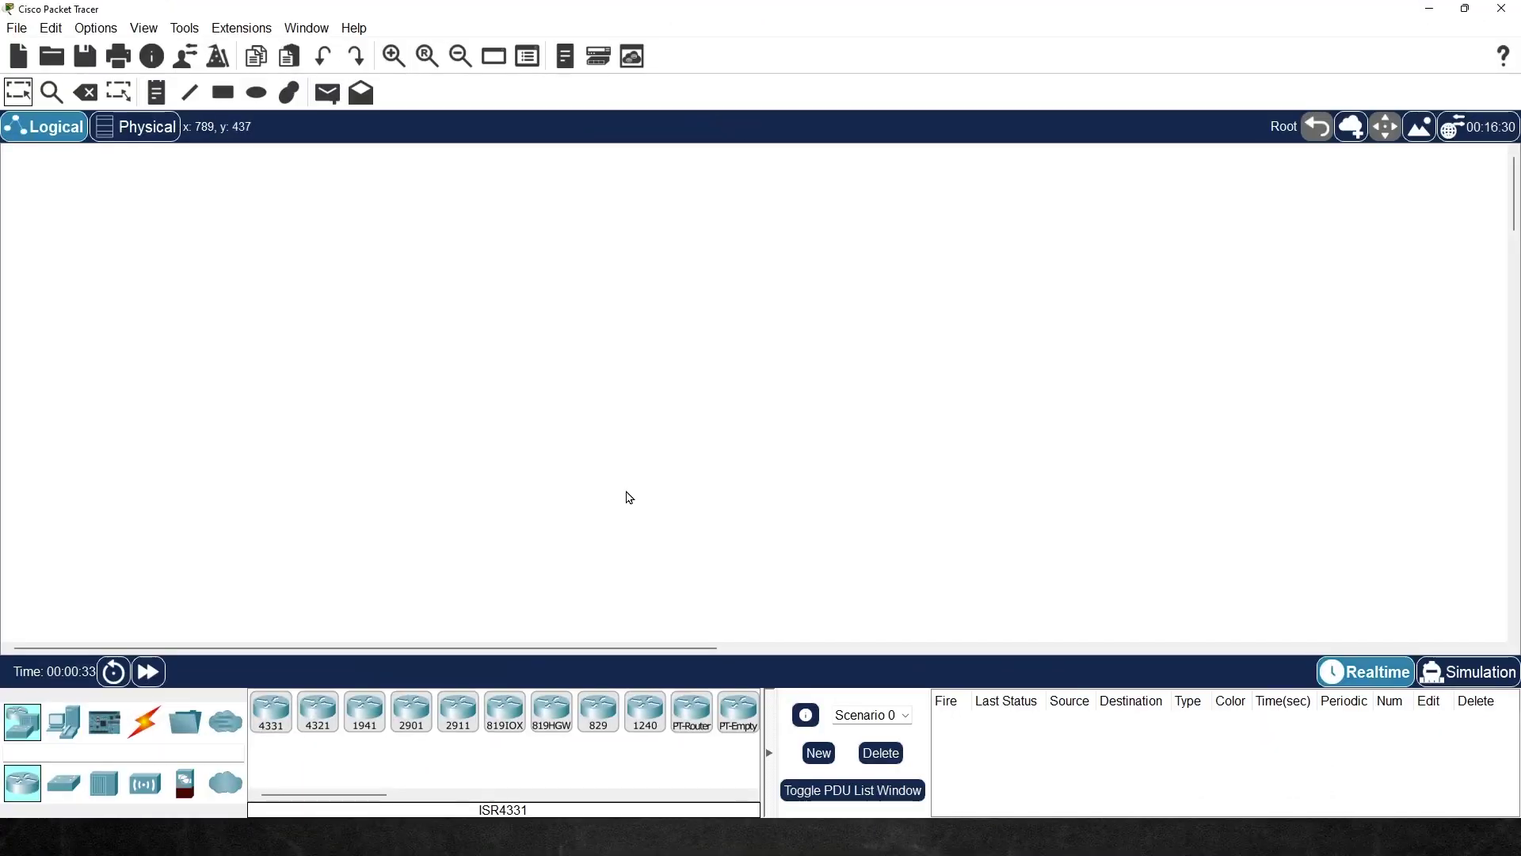
Place a 2911 router in the workspace and name it R1.
drag(458, 723, 596, 411)
click(587, 426)
text(R1)
key(Return)
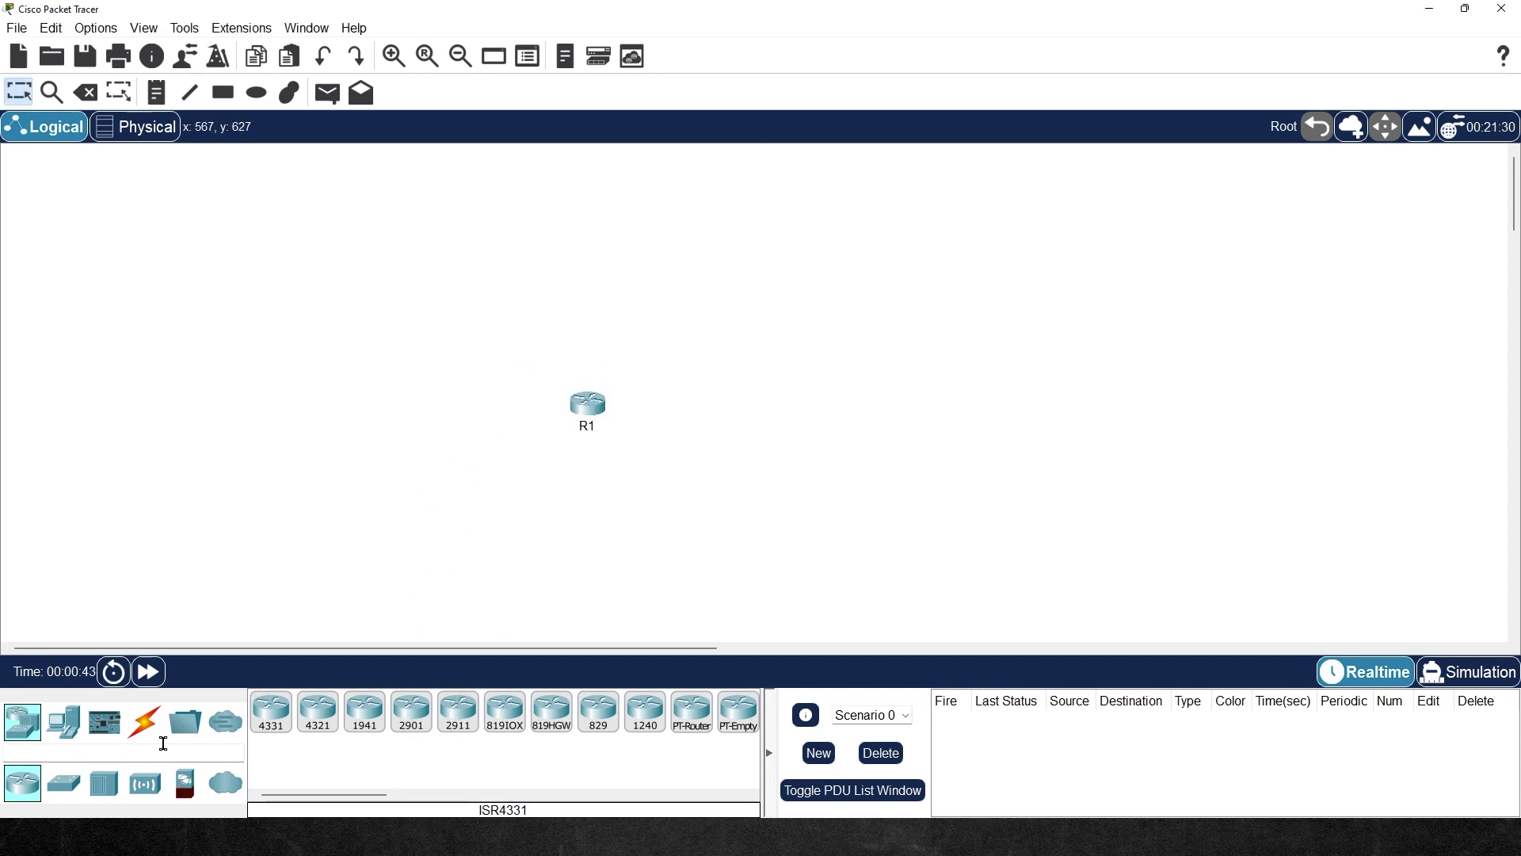
Add a laptop end device on one side of router R1 and name it PC.
click(71, 727)
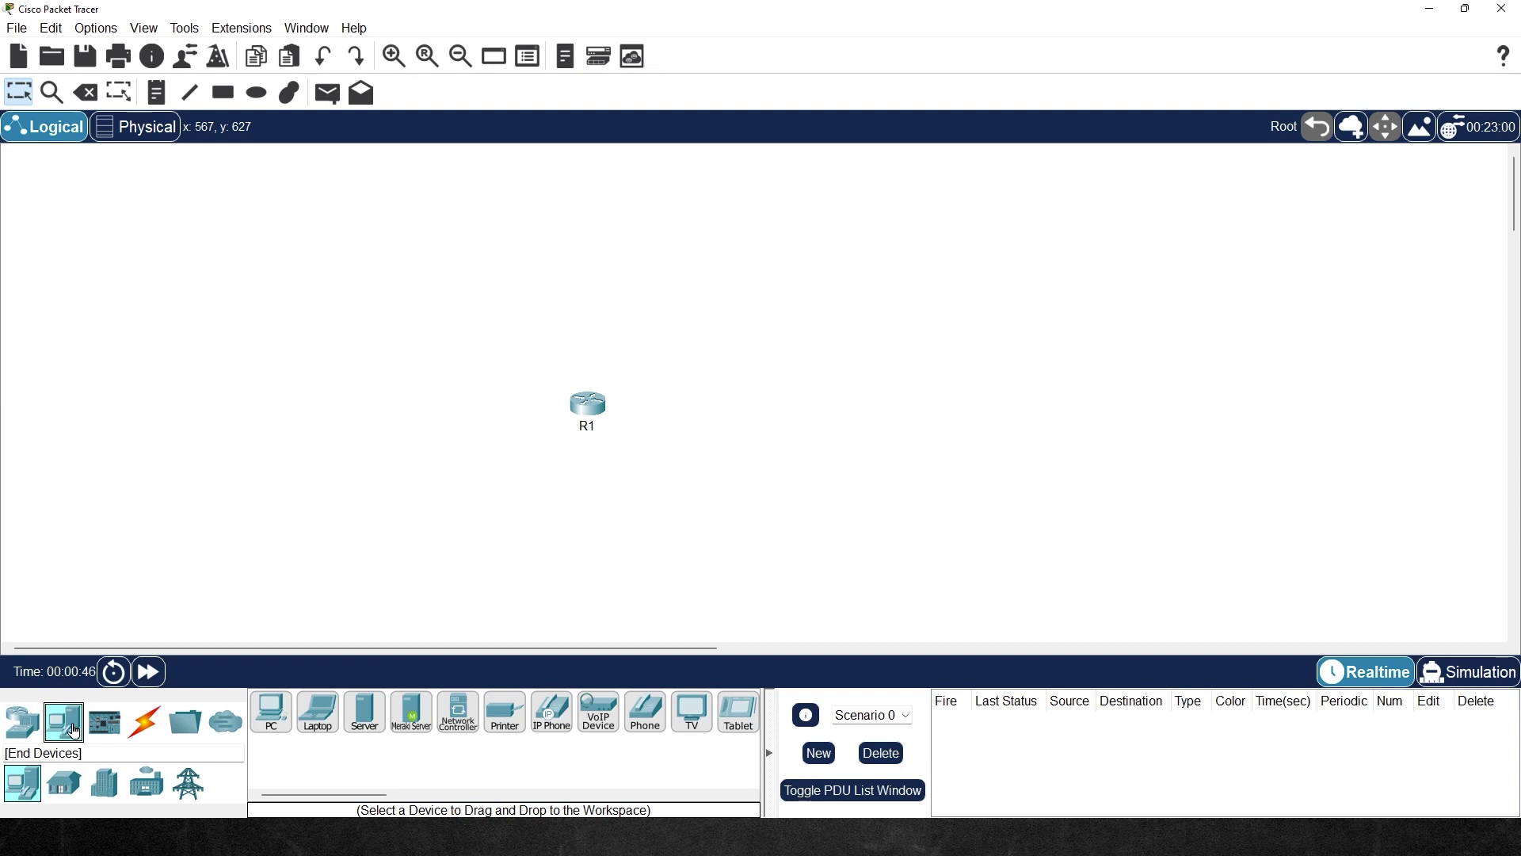
drag(318, 711, 445, 428)
click(441, 439)
text(PC)
key(Return)
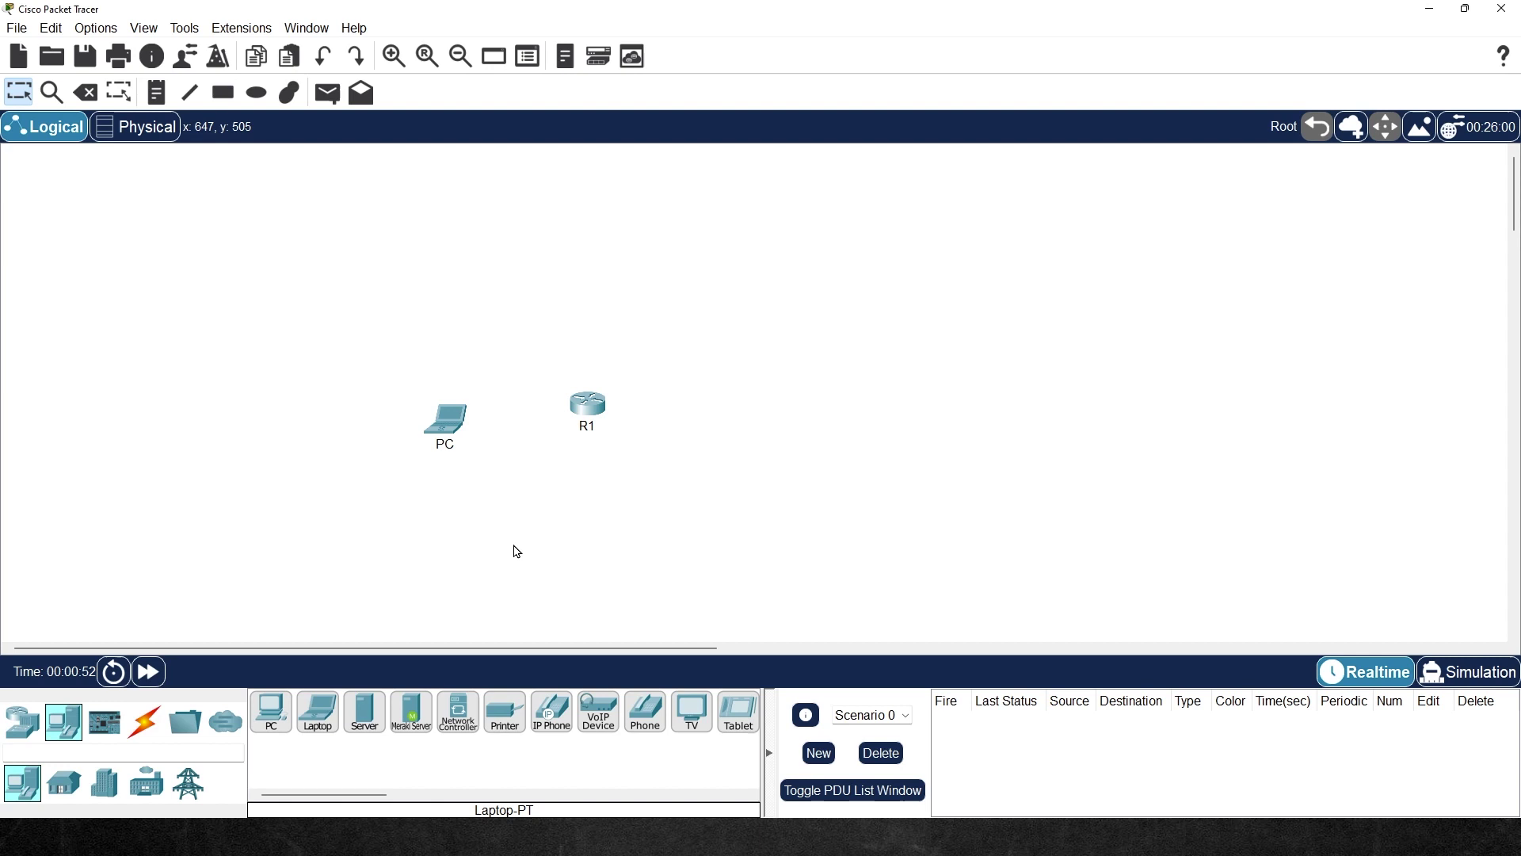
Add a server on the opposite side of R1 from the laptop and name it Internet Server.
drag(364, 712, 729, 401)
click(722, 421)
text(Internet Server)
key(Return)
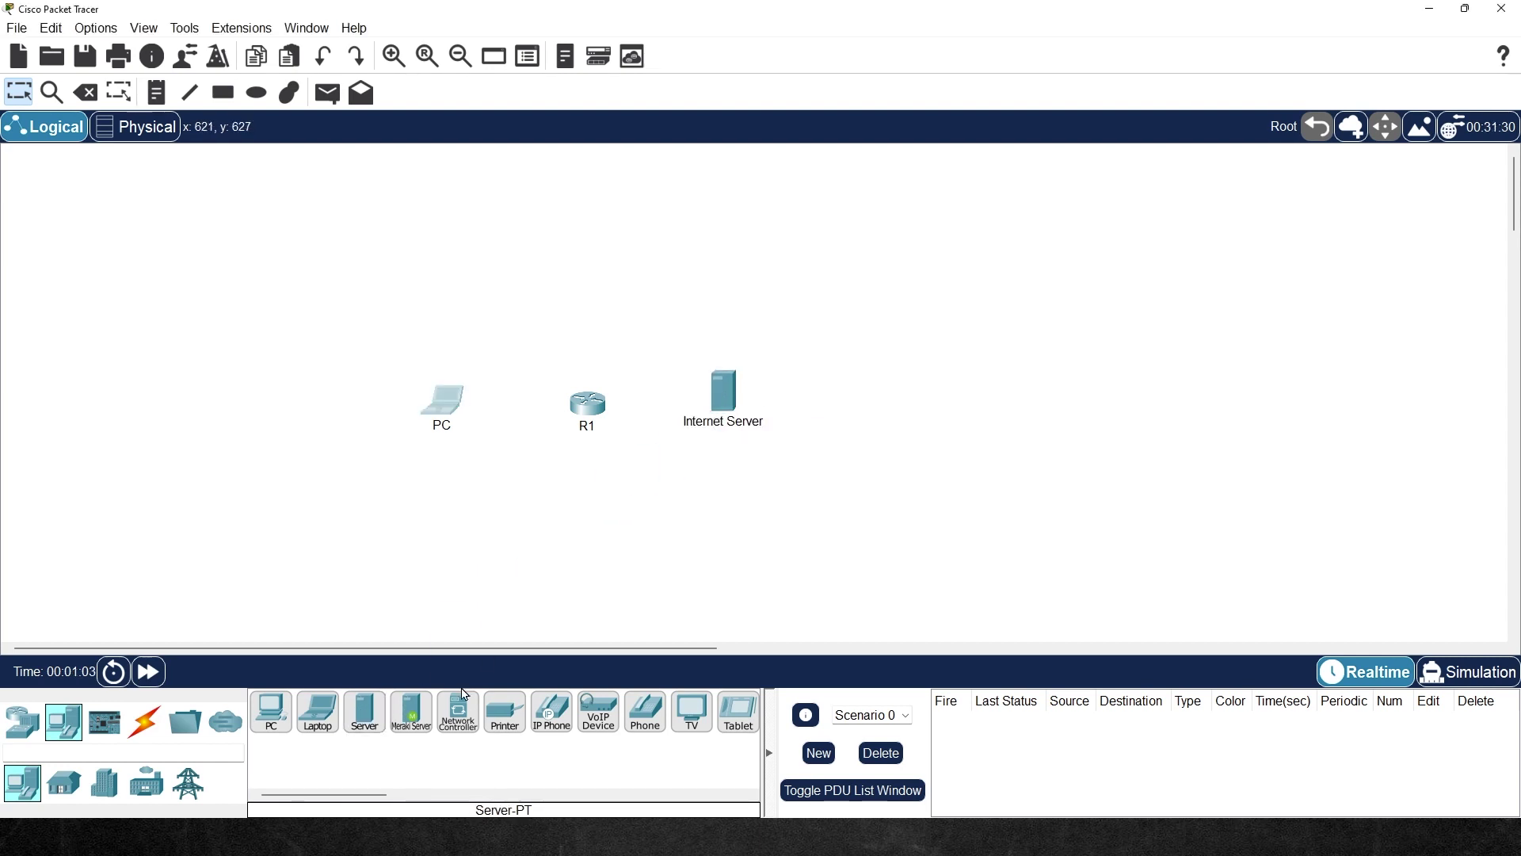
Cable PC to R1 and R1 to Internet Server with automatically chosen connections, and shift the topology toward the workspace's left edge.
click(152, 729)
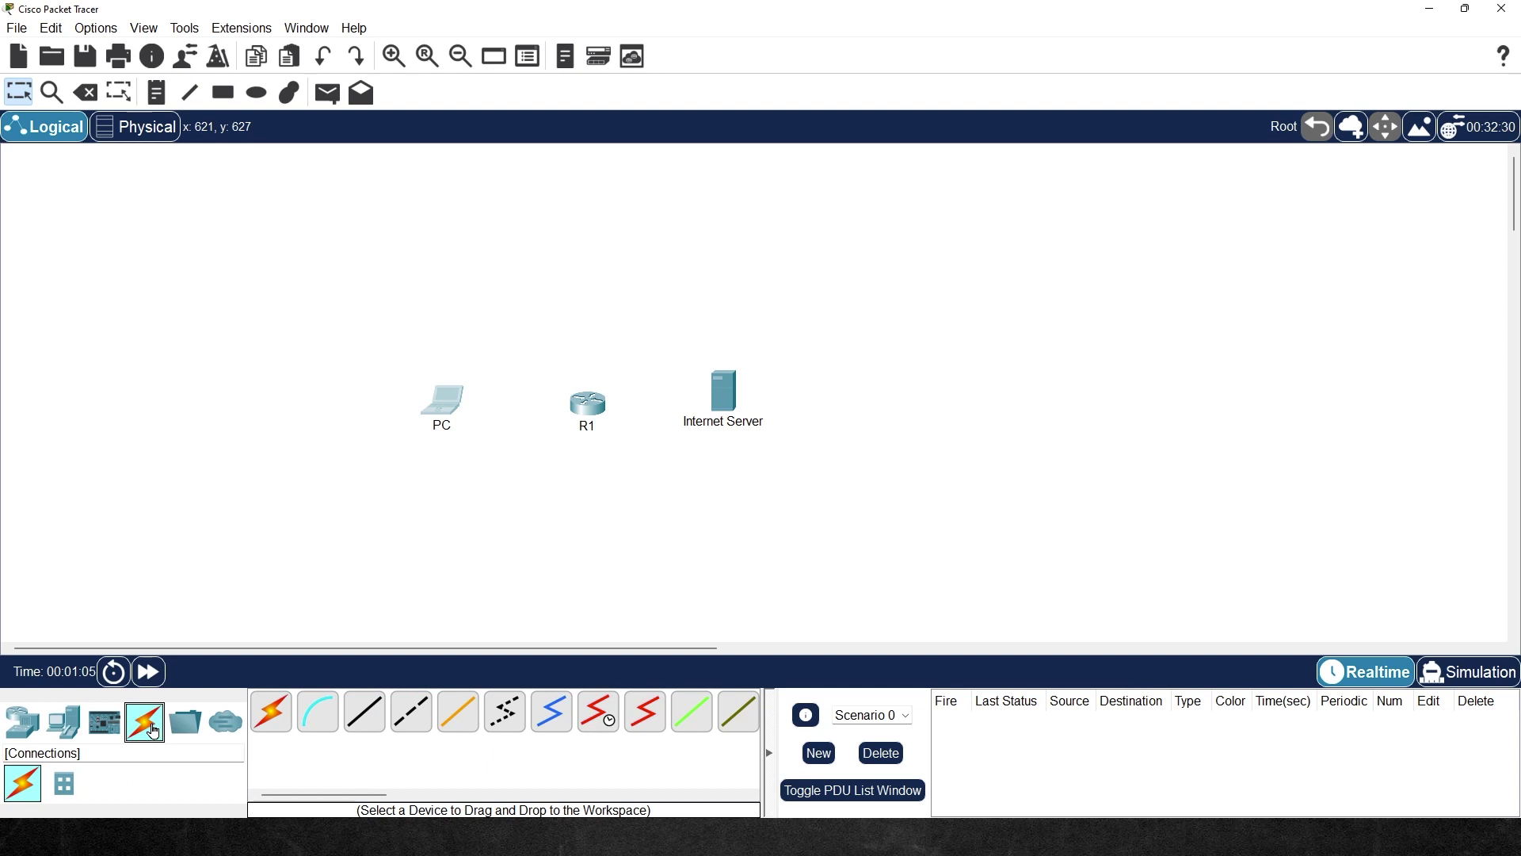
click(271, 712)
click(449, 402)
click(587, 411)
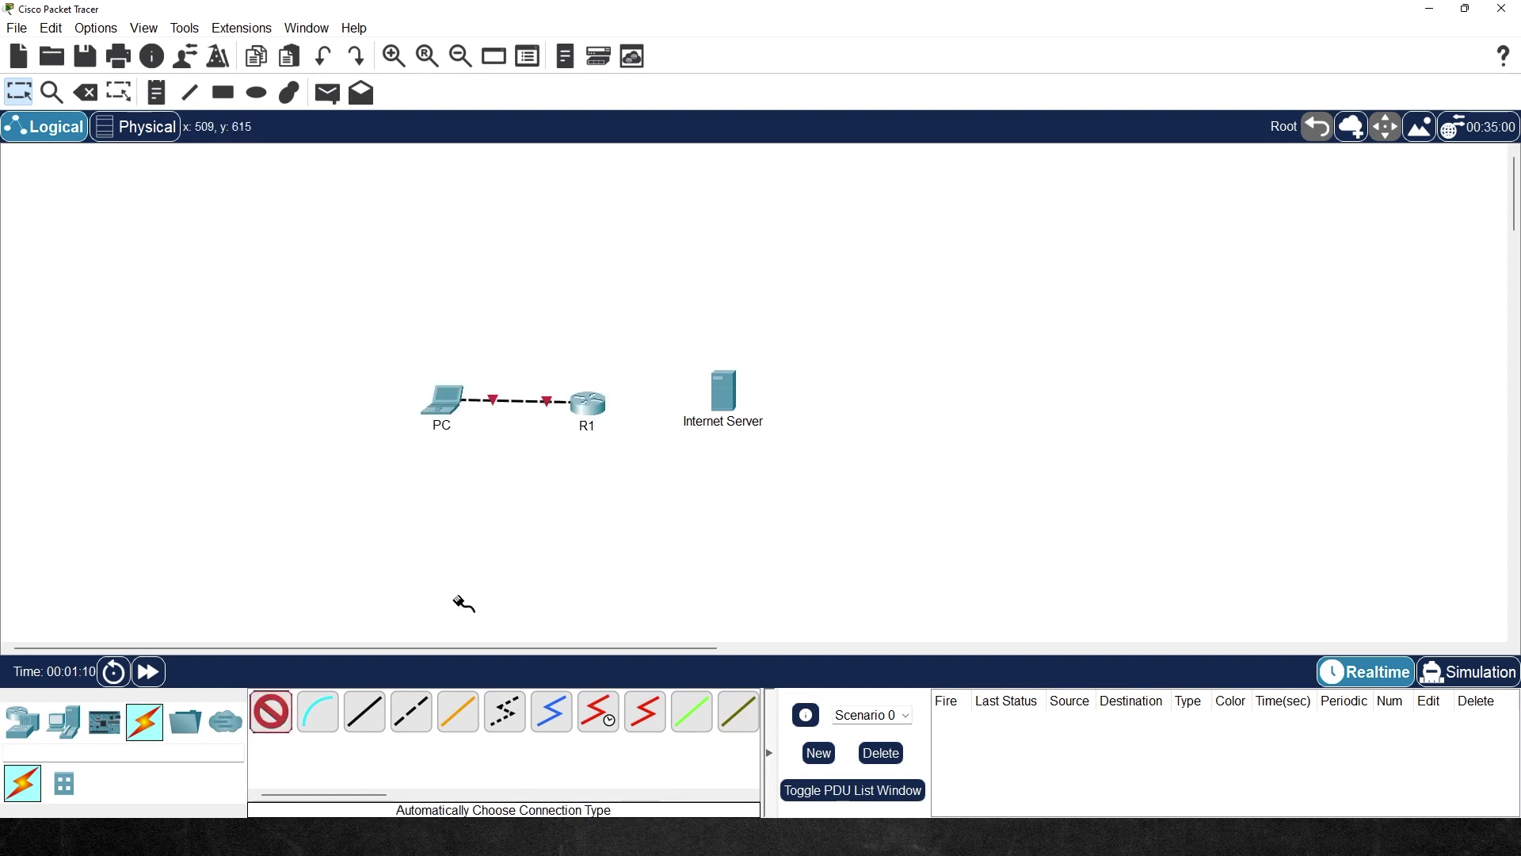
click(592, 402)
click(734, 413)
drag(734, 413, 370, 352)
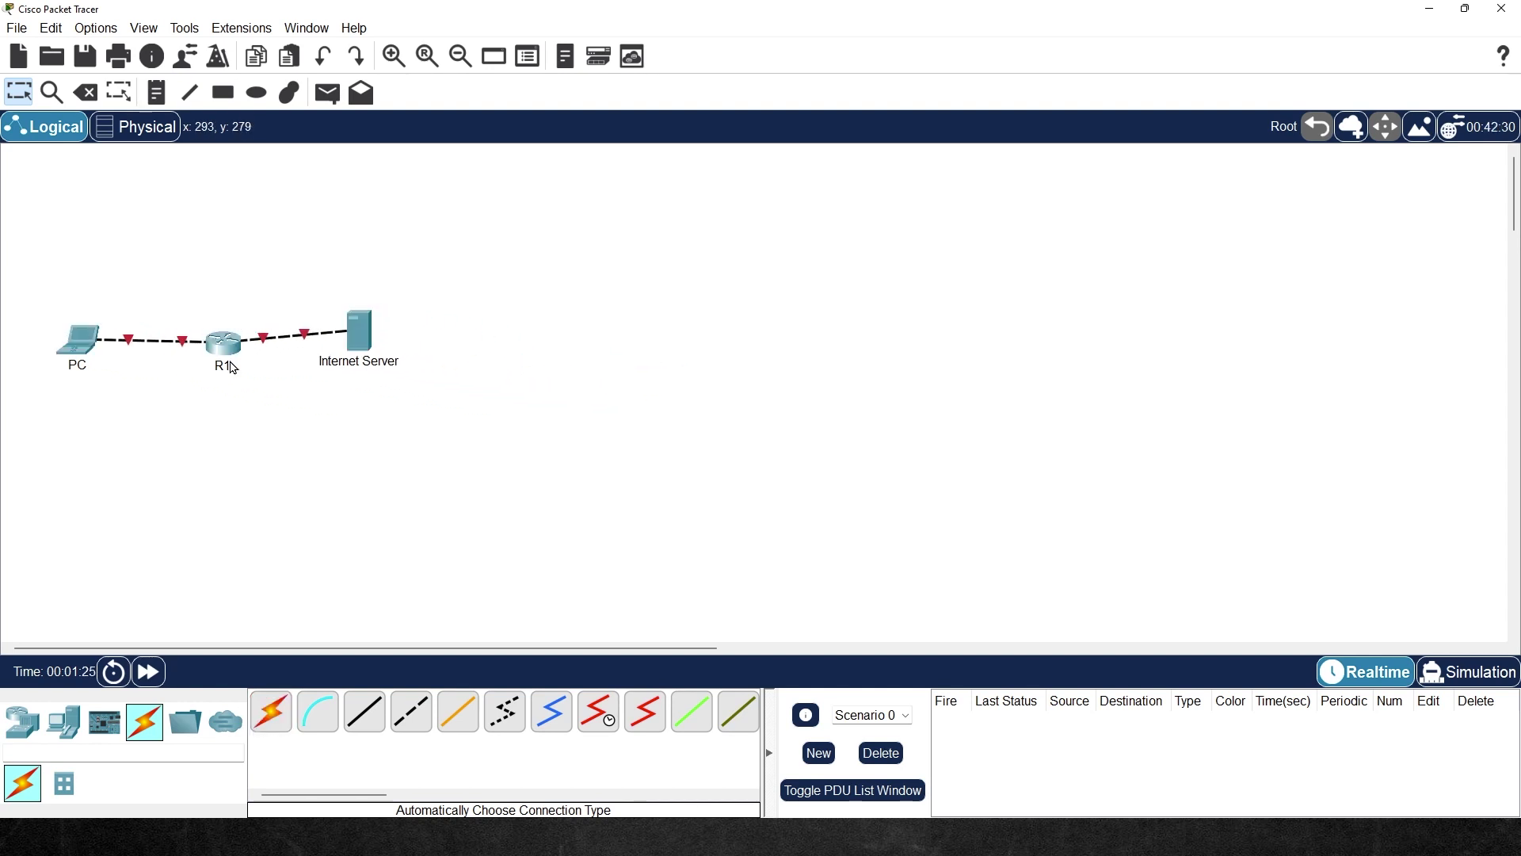
Enter global configuration mode in R1's command line and set the hostname to R1.
click(224, 344)
click(631, 171)
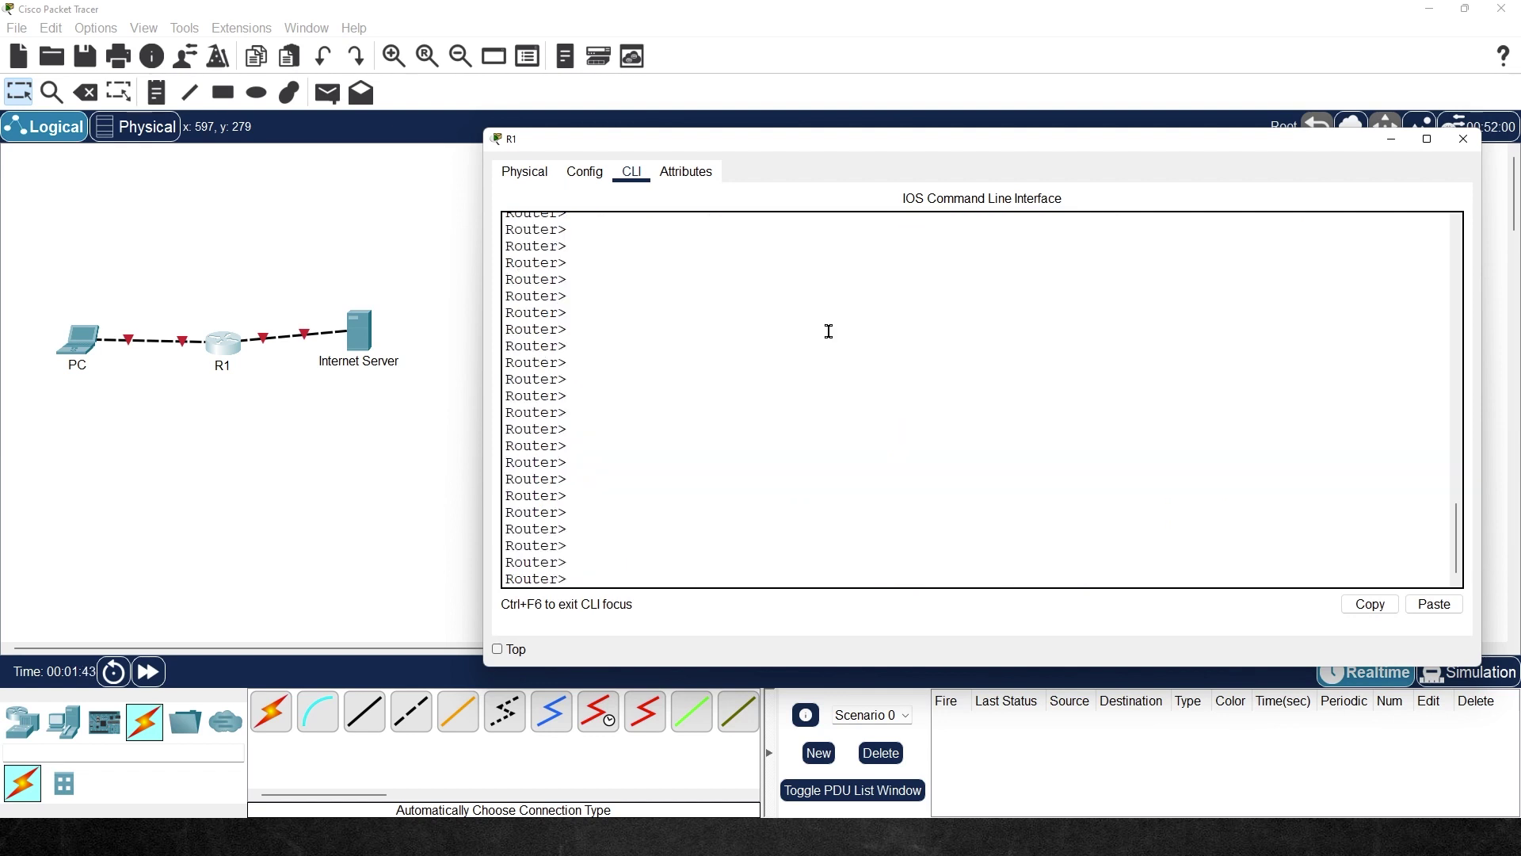
text(ena)
key(Tab)
key(Return)
text(conf t)
key(Return)
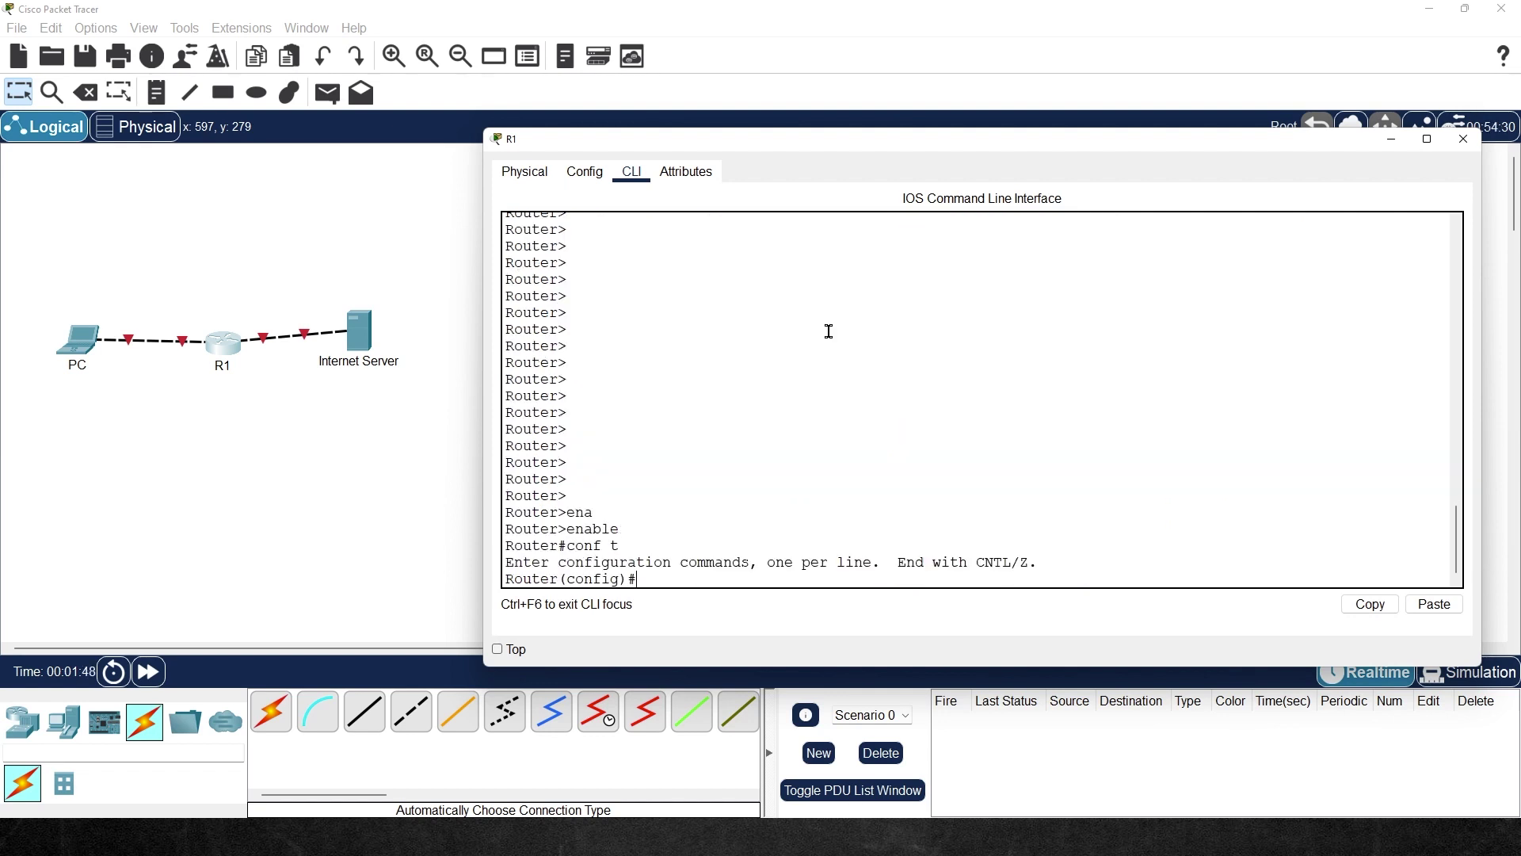
text(hostname R1)
key(Return)
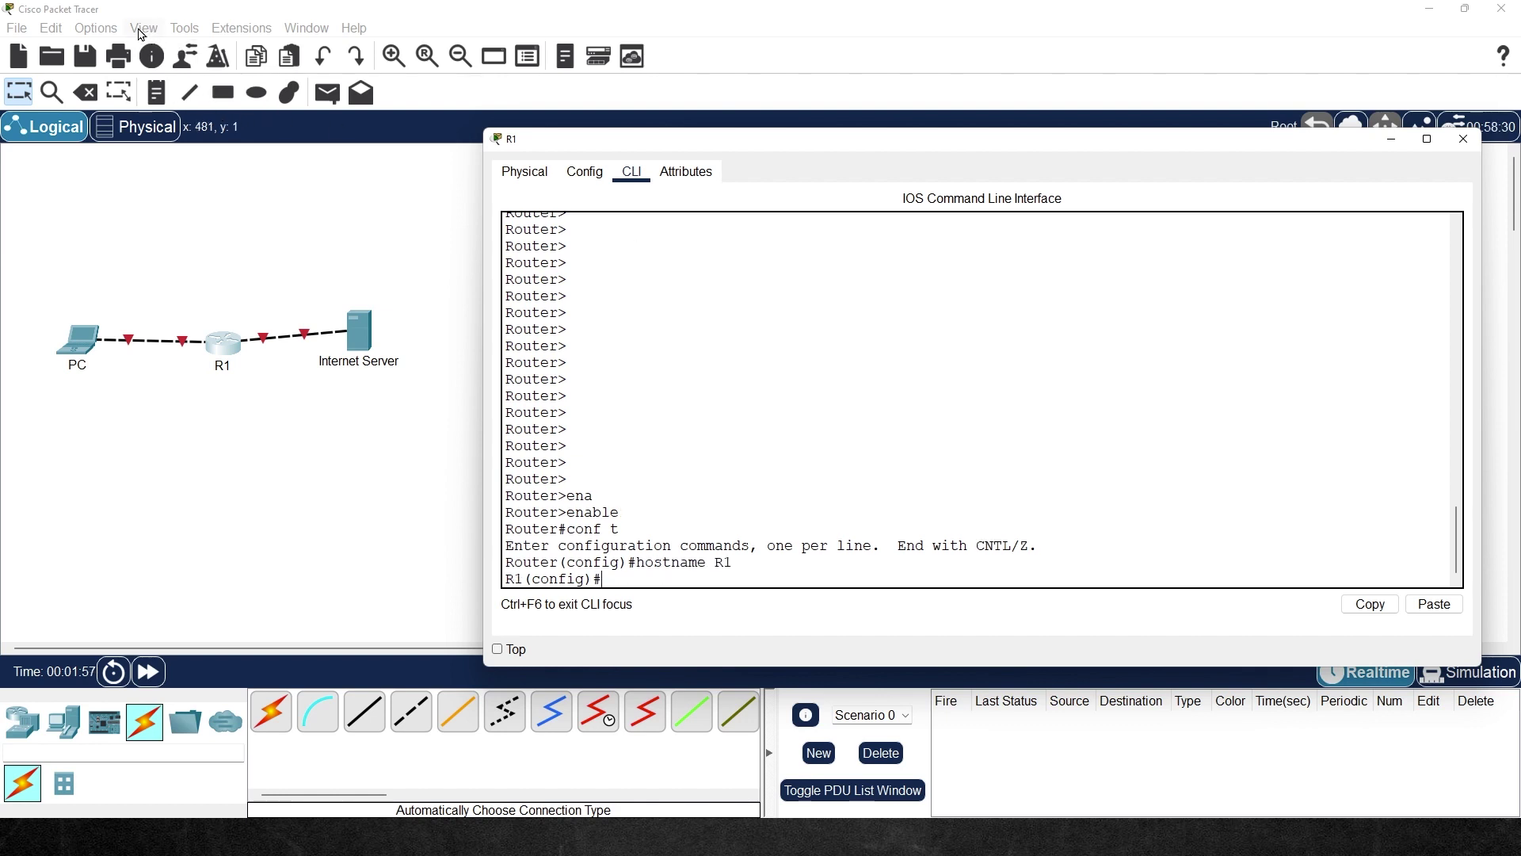
Always show port labels in the logical workspace and move R1 out of line with PC and Internet Server.
click(112, 36)
click(121, 48)
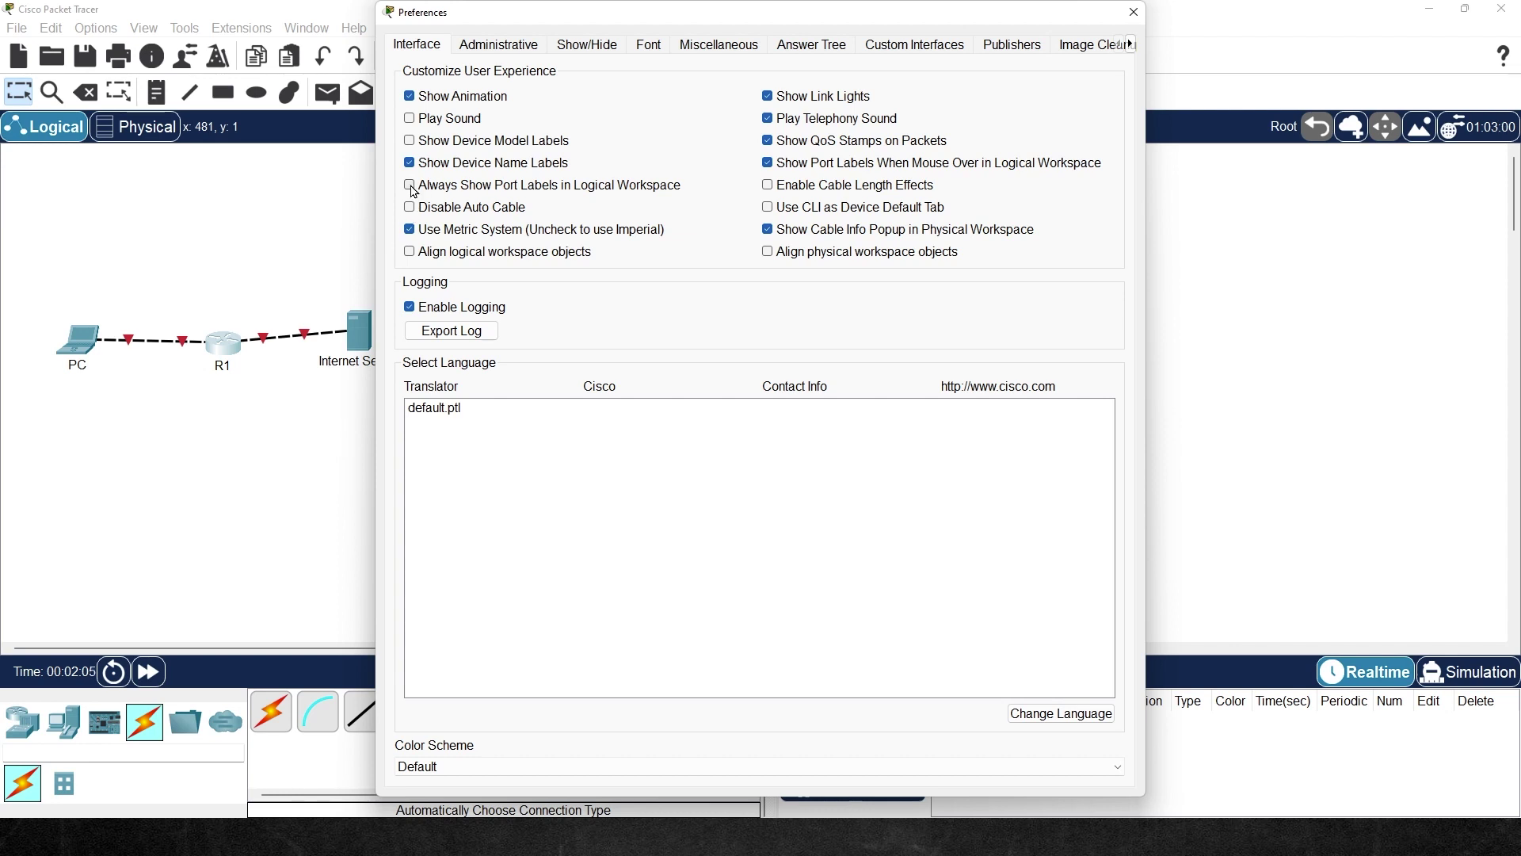
click(412, 189)
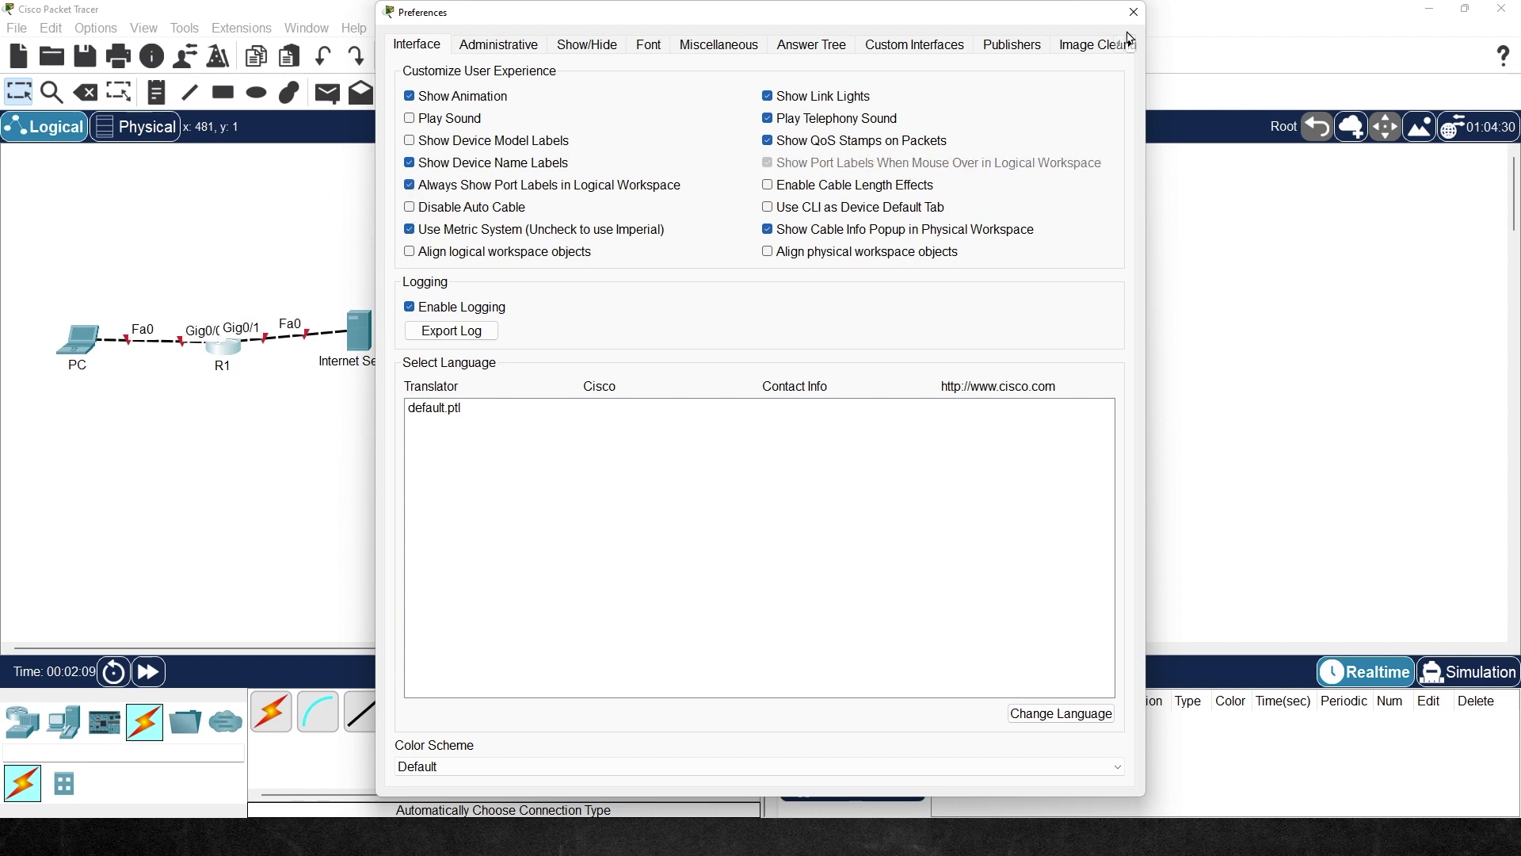
click(1135, 12)
drag(227, 359, 204, 411)
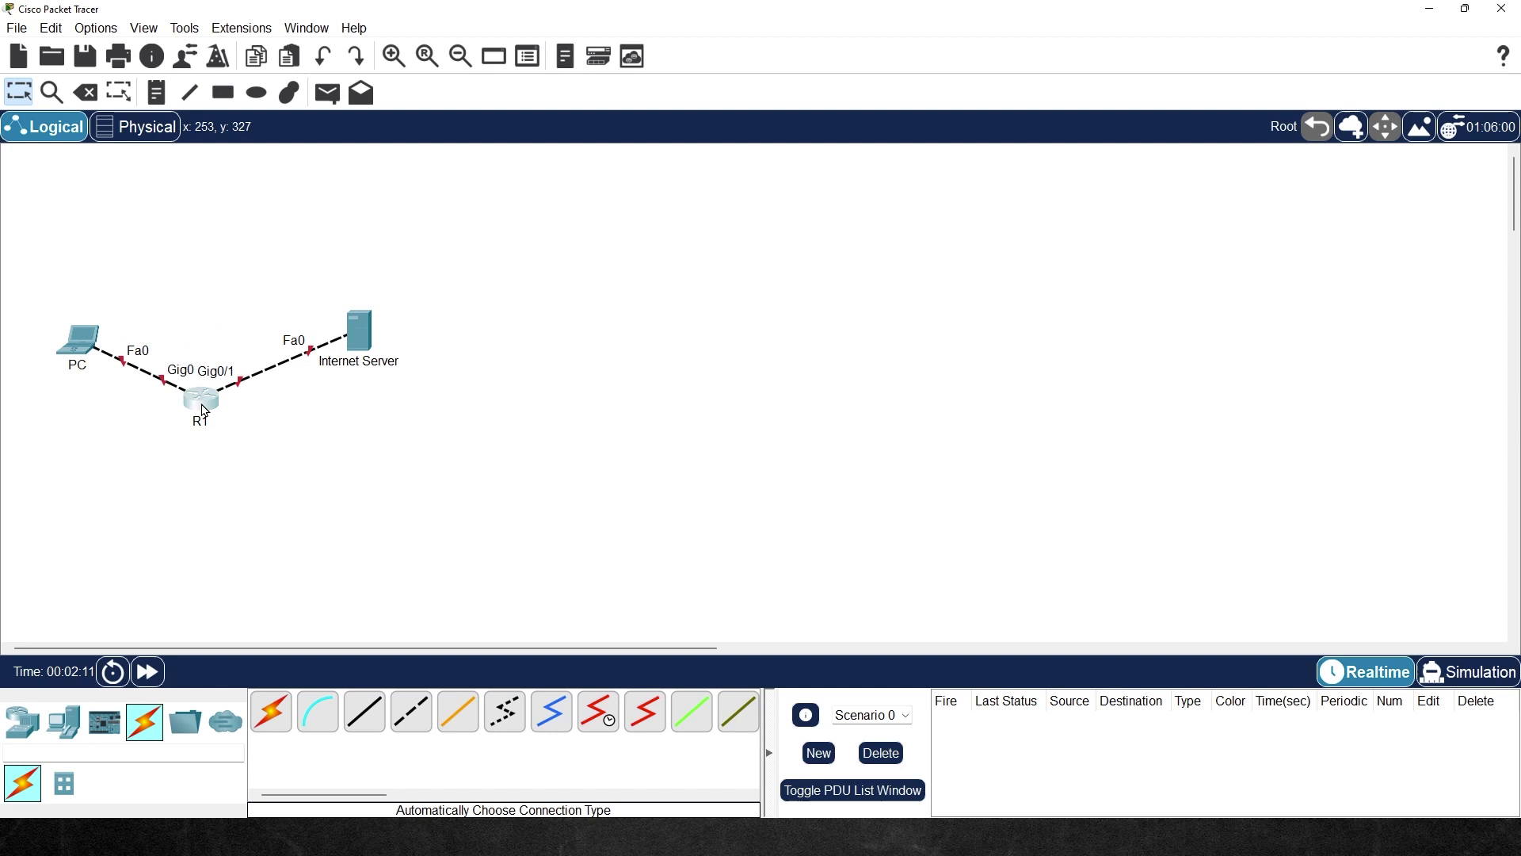
Enable R1's interface gig 0/0 with no shutdown and give it the address 10.1.0.1 255.255.255.0.
text(nt gig)
text( 0)
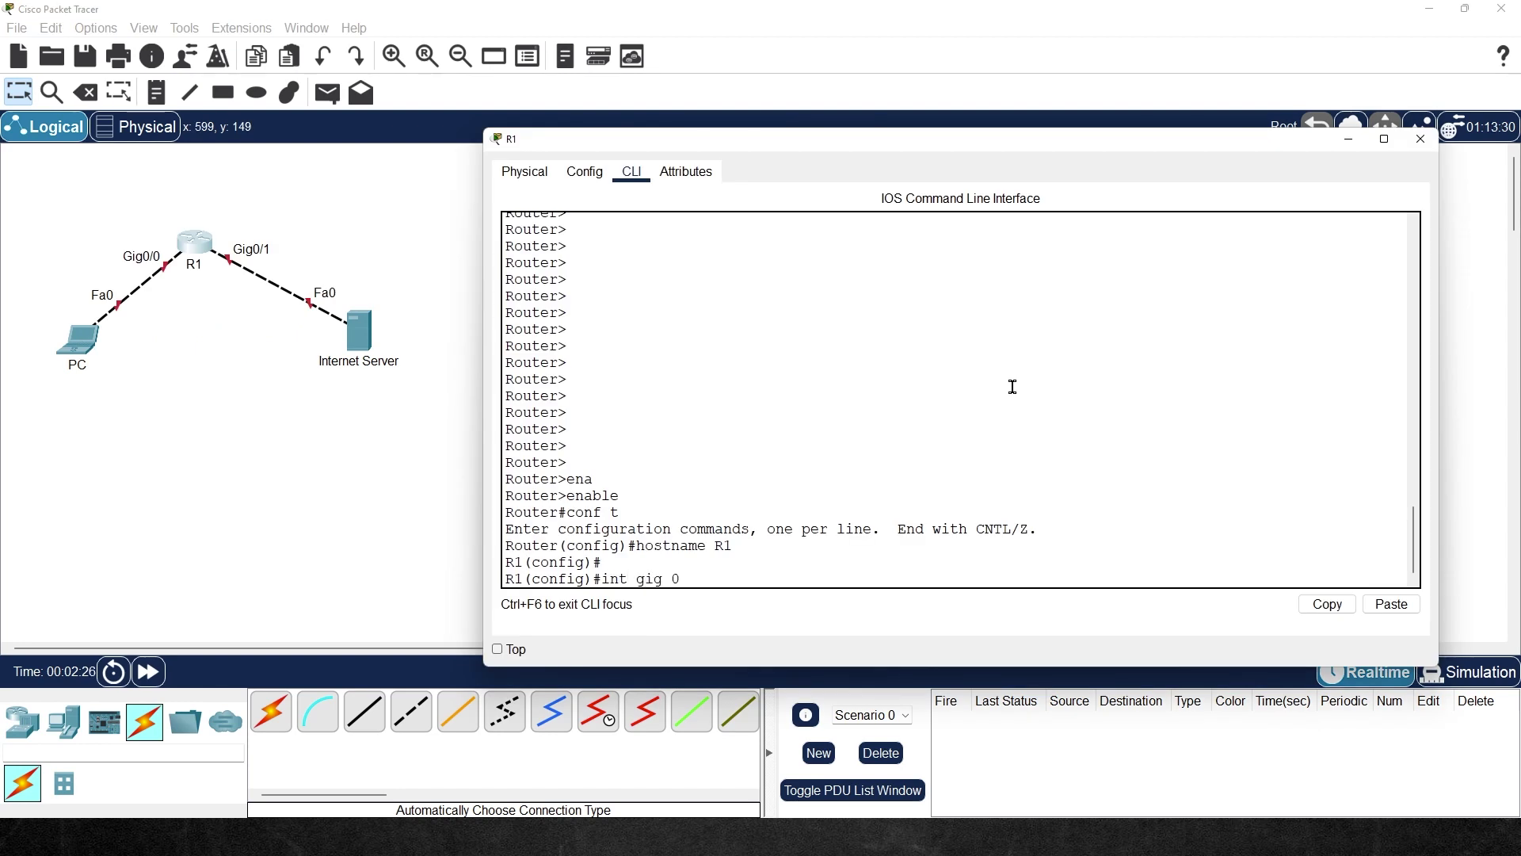
text(/0)
key(Return)
text(no shutd)
text(own)
key(Return)
text(ip)
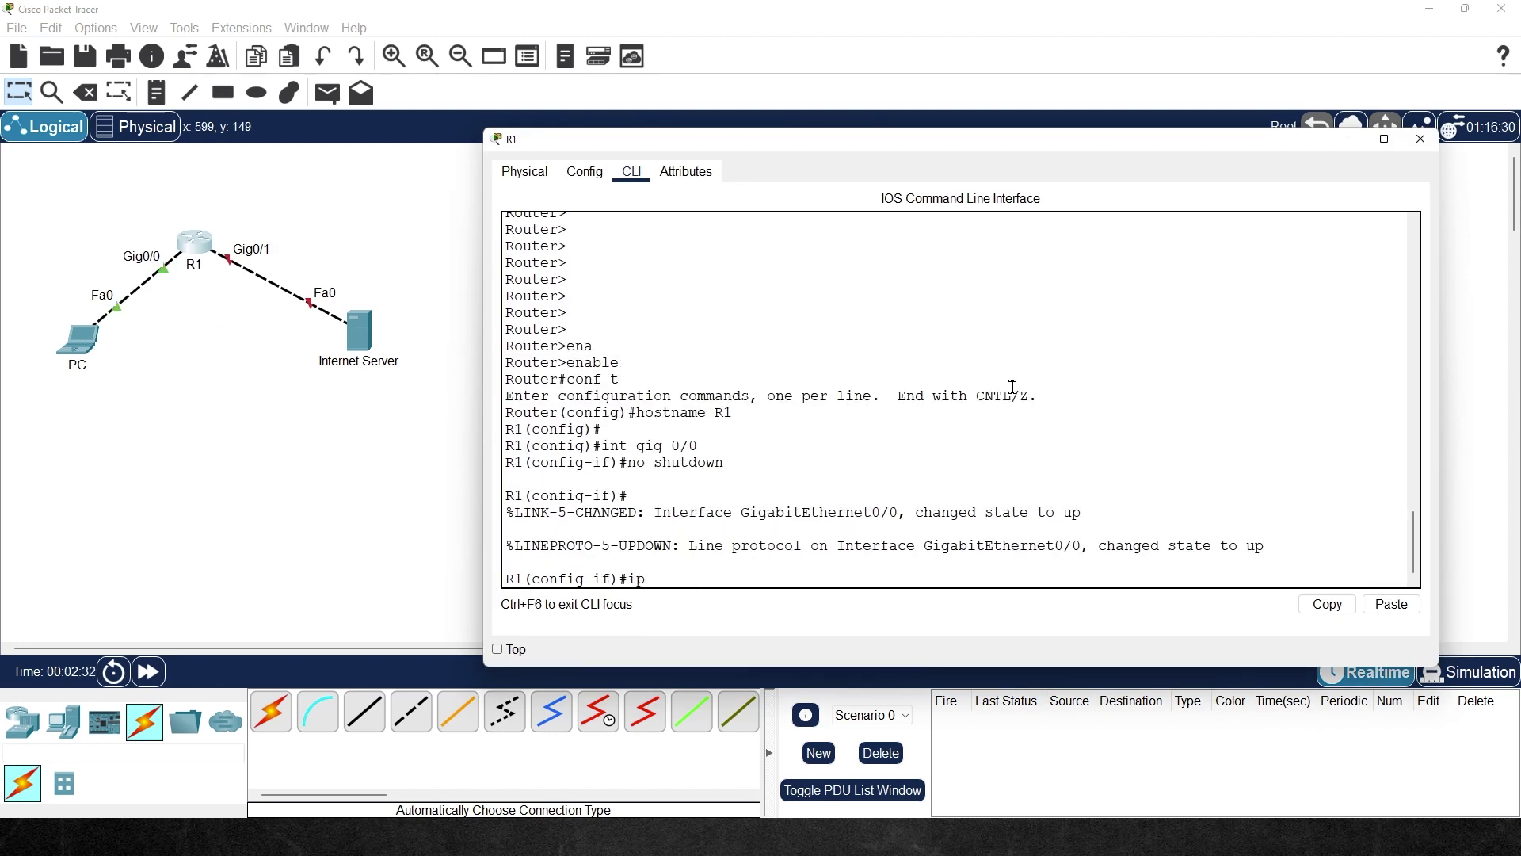
Give R1's interface gig 0/1 the address 23.1.2.1 255.255.255.0 and enable it with no shutdown.
text(int gig )
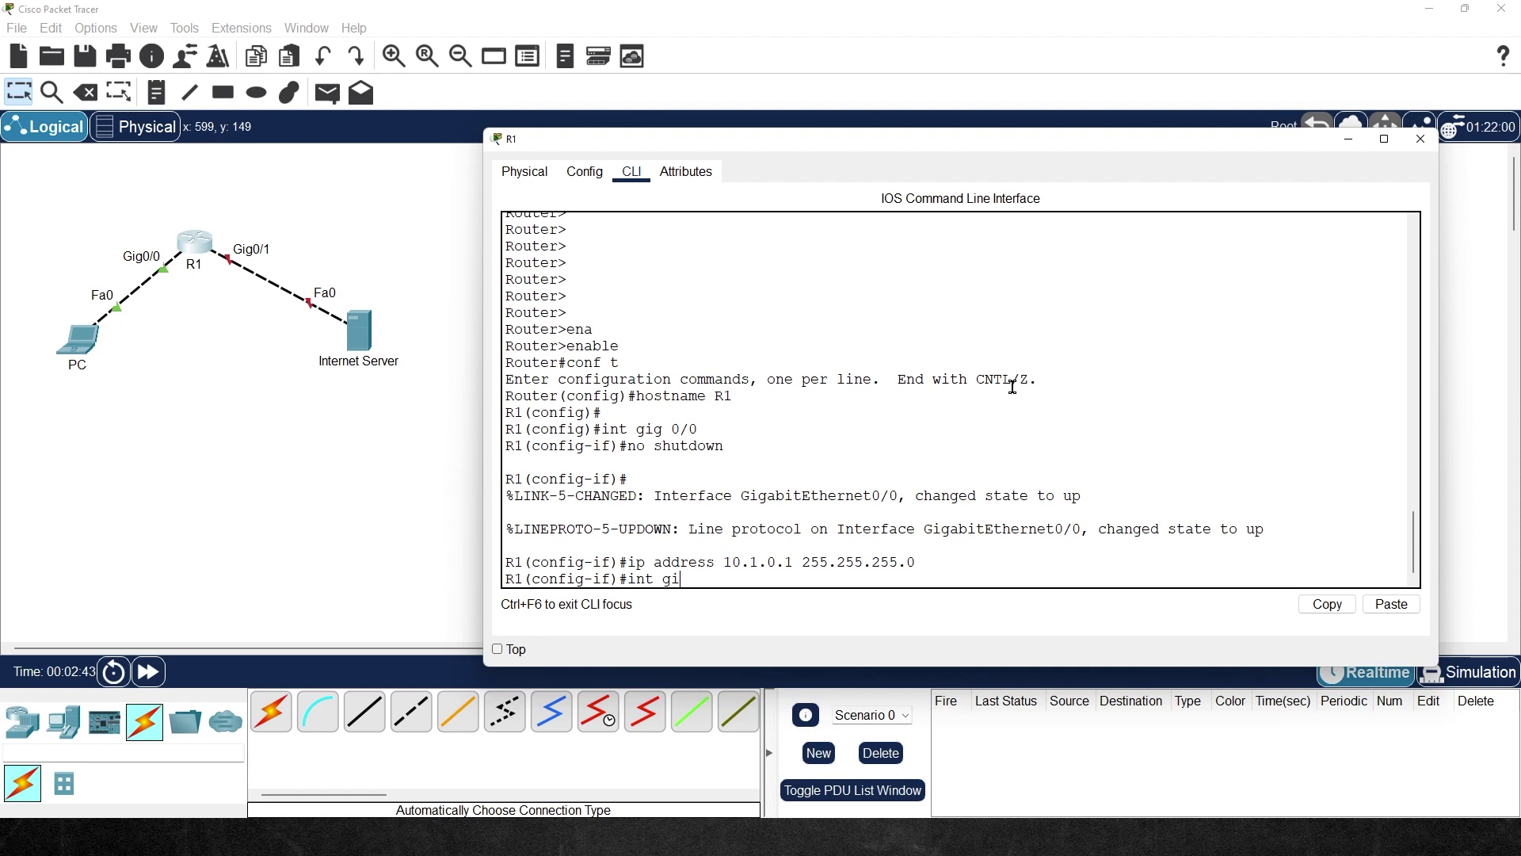
text(0)
text(/1)
key(Return)
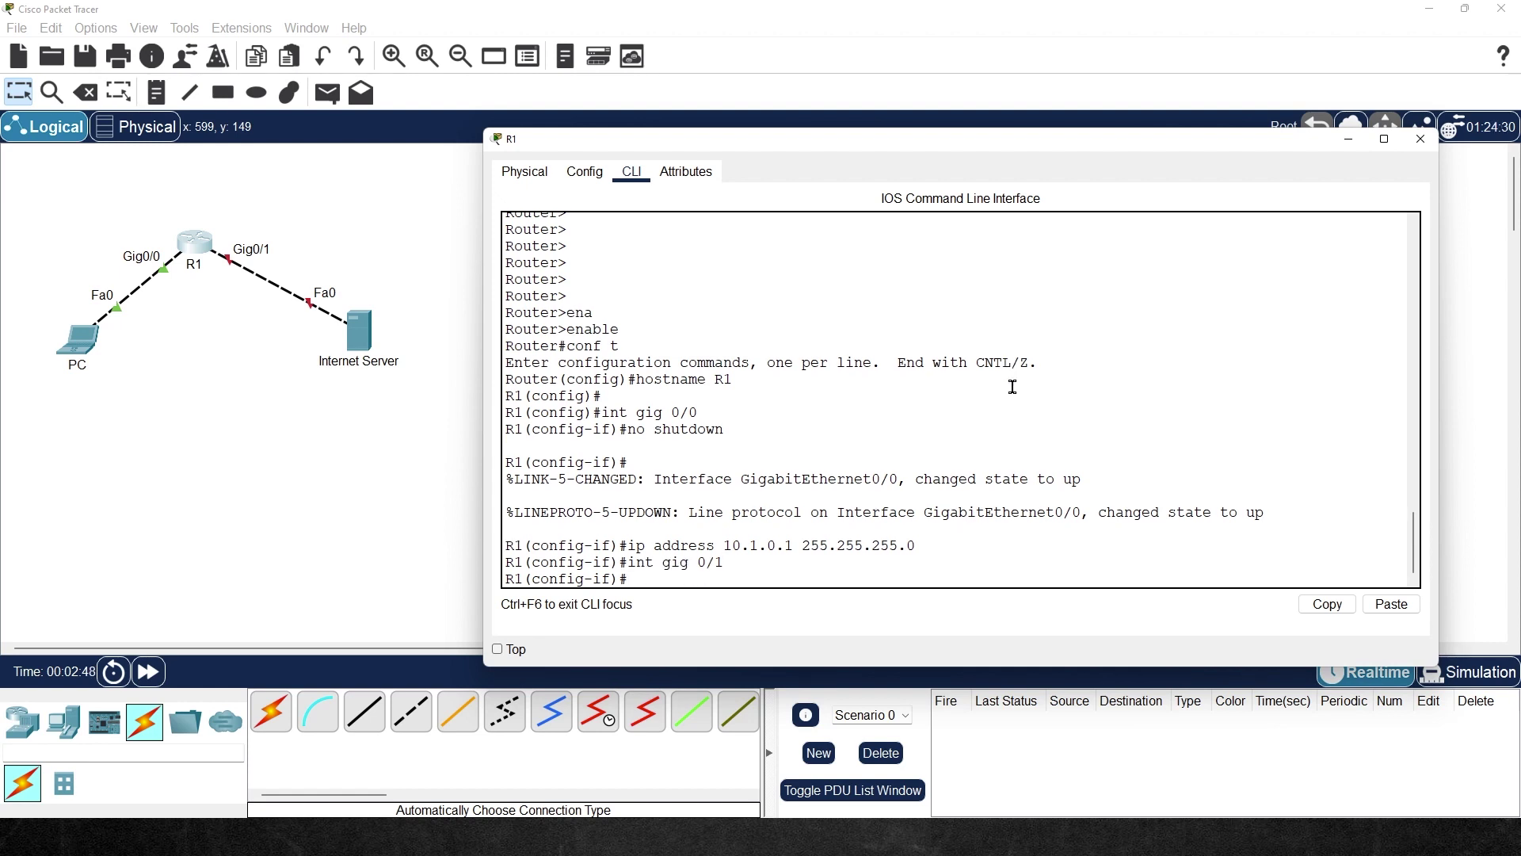
text(ip a)
text(ddress 23.1.2.1 255.255.255.0)
key(Return)
text(no s)
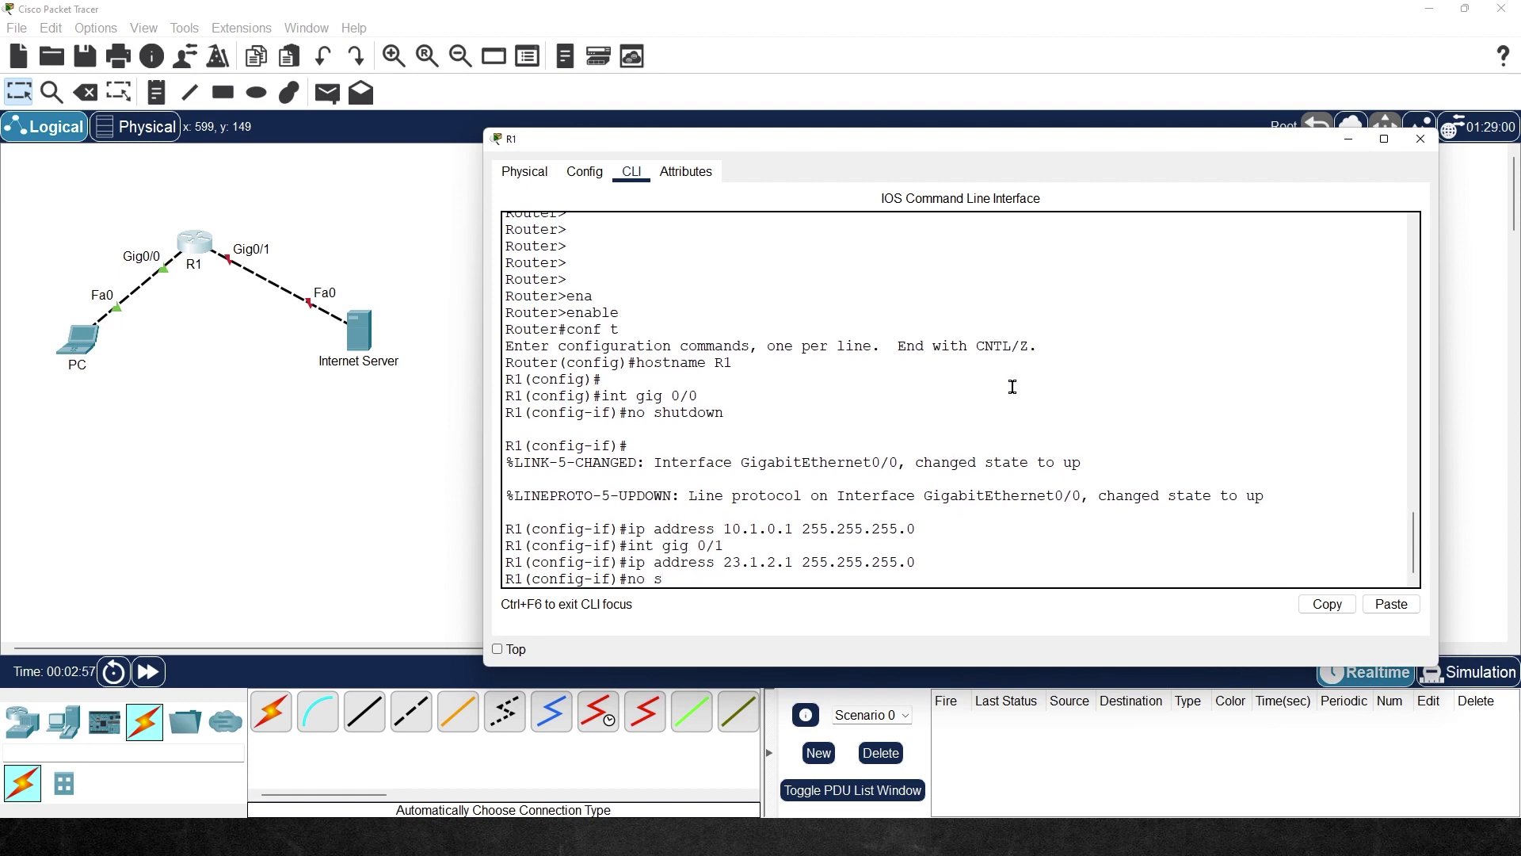
text(hut)
key(Return)
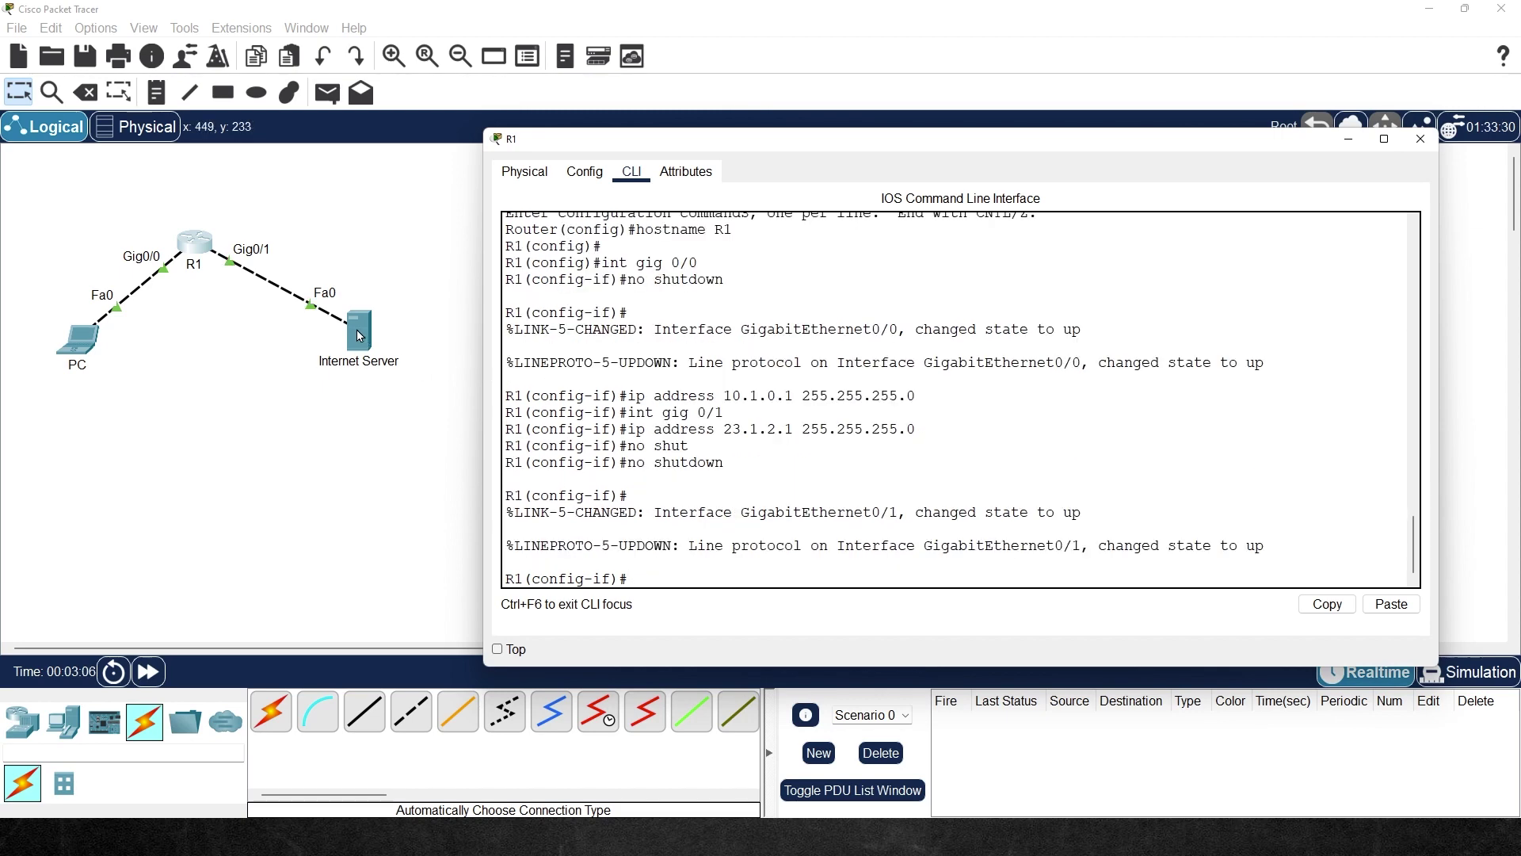
Set Internet Server's FastEthernet0 to the static IPv4 address 23.1.2.100 with subnet mask 255.255.255.0.
click(358, 330)
drag(1036, 379, 1426, 386)
click(585, 171)
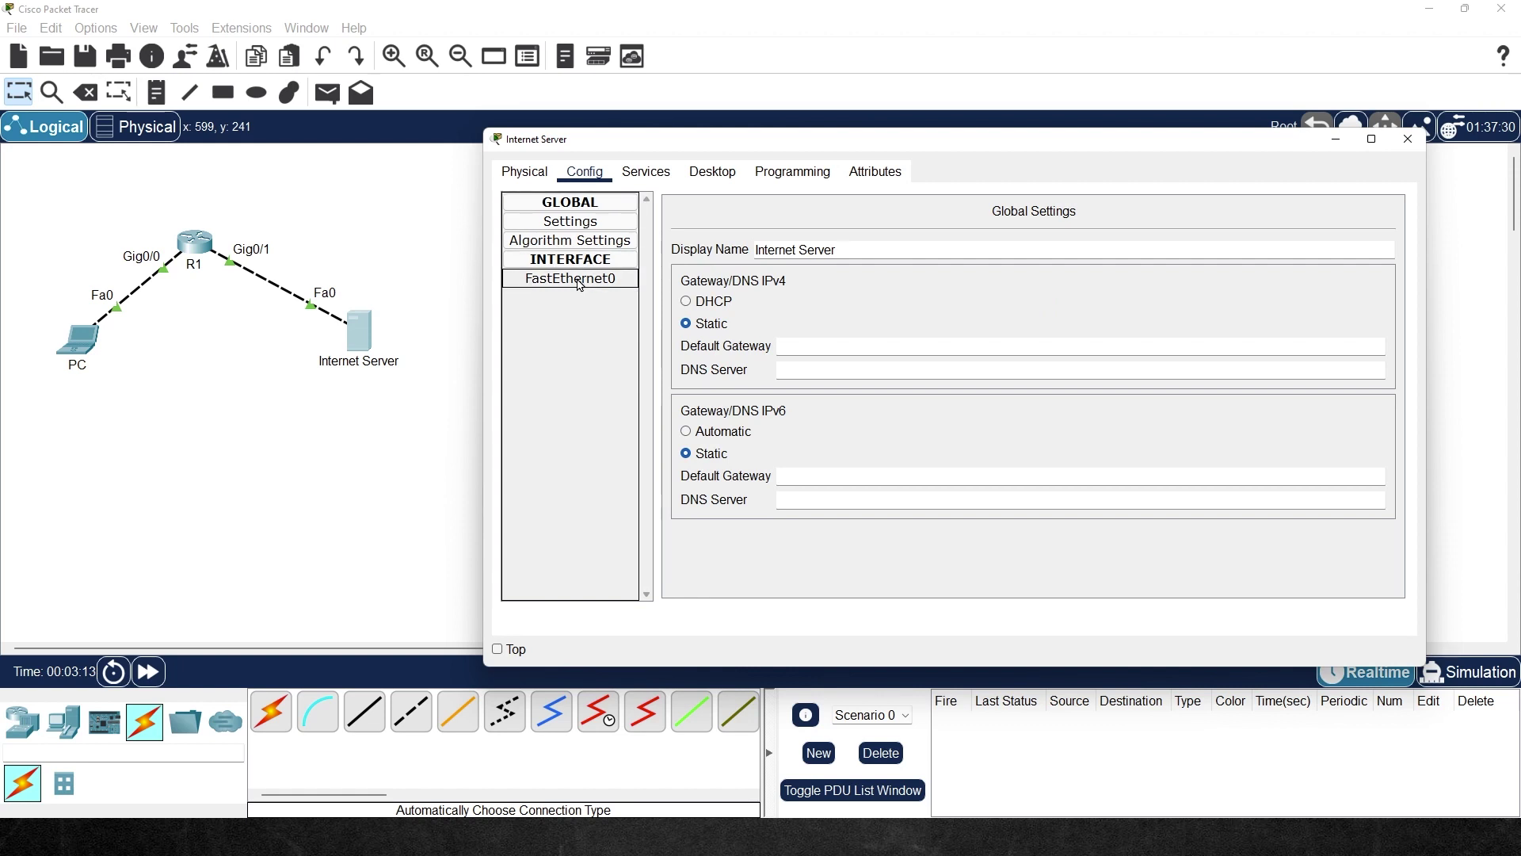
click(580, 279)
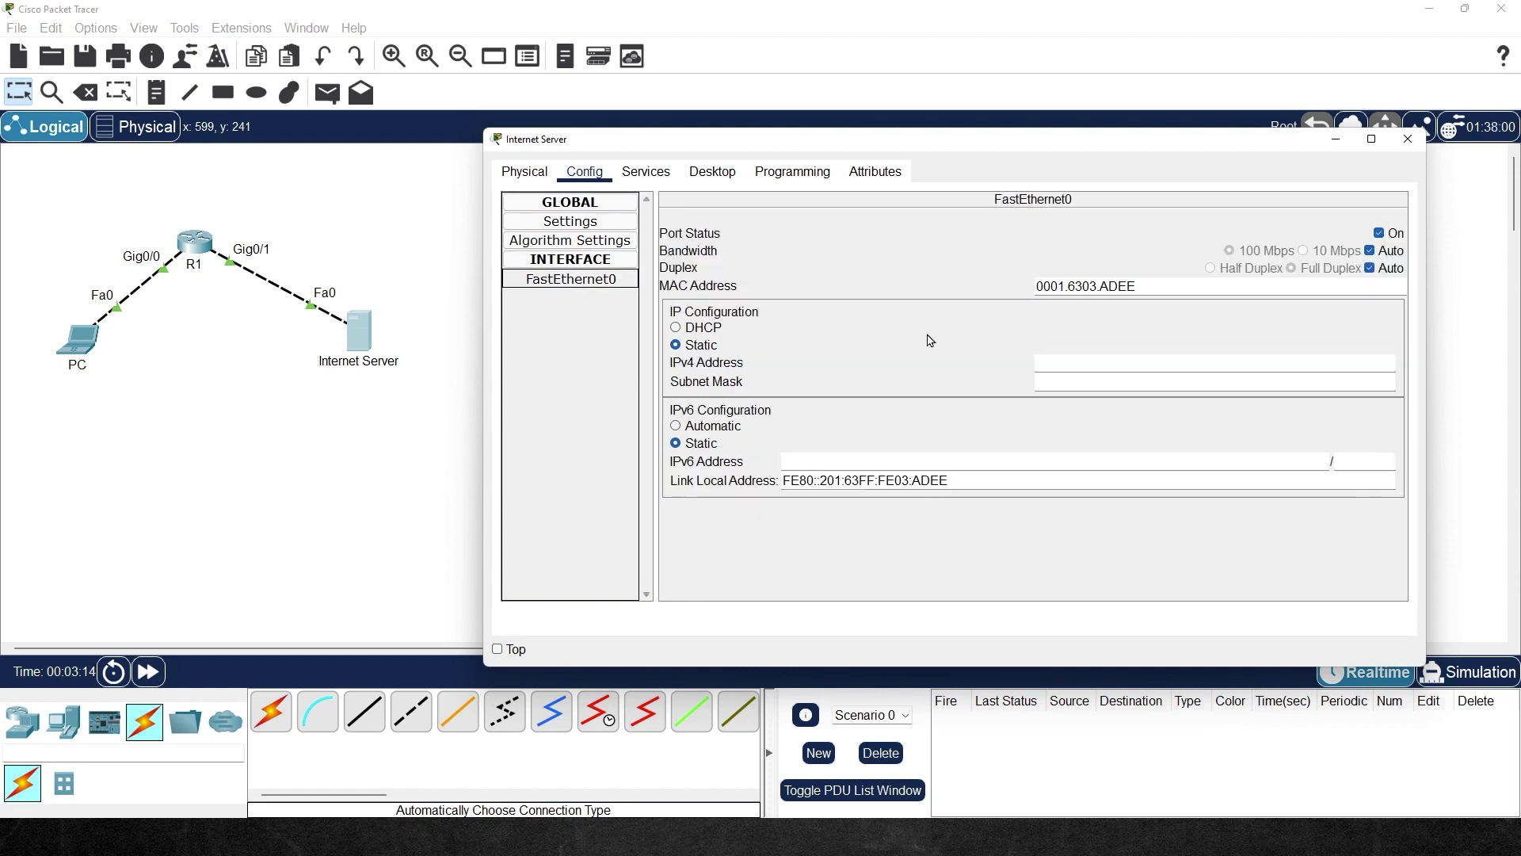
click(1123, 361)
text(23.1.2.100)
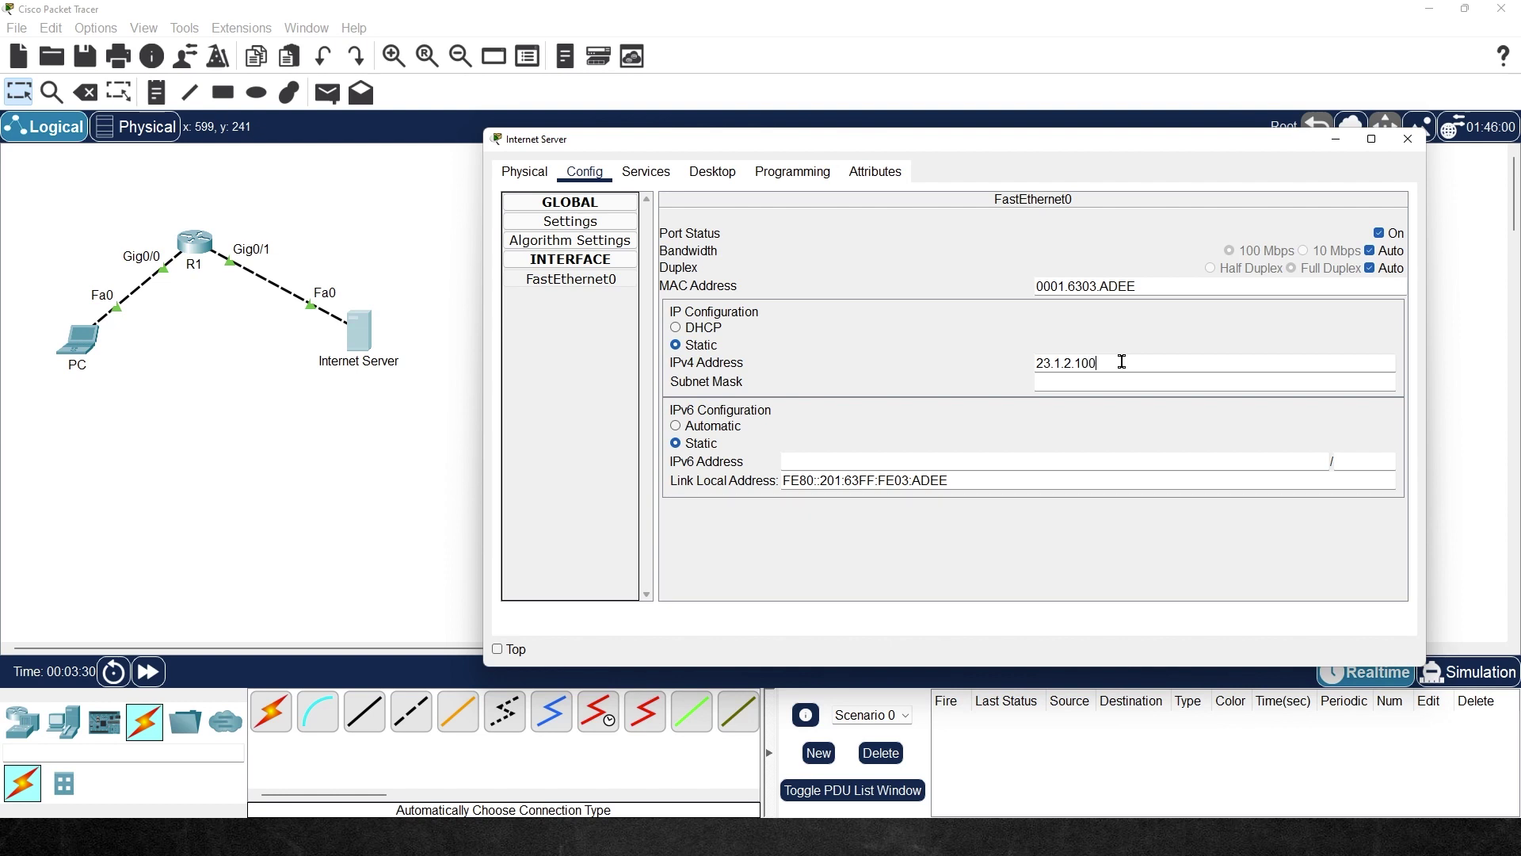
key(Tab)
text(255.255.255.0)
key(Tab)
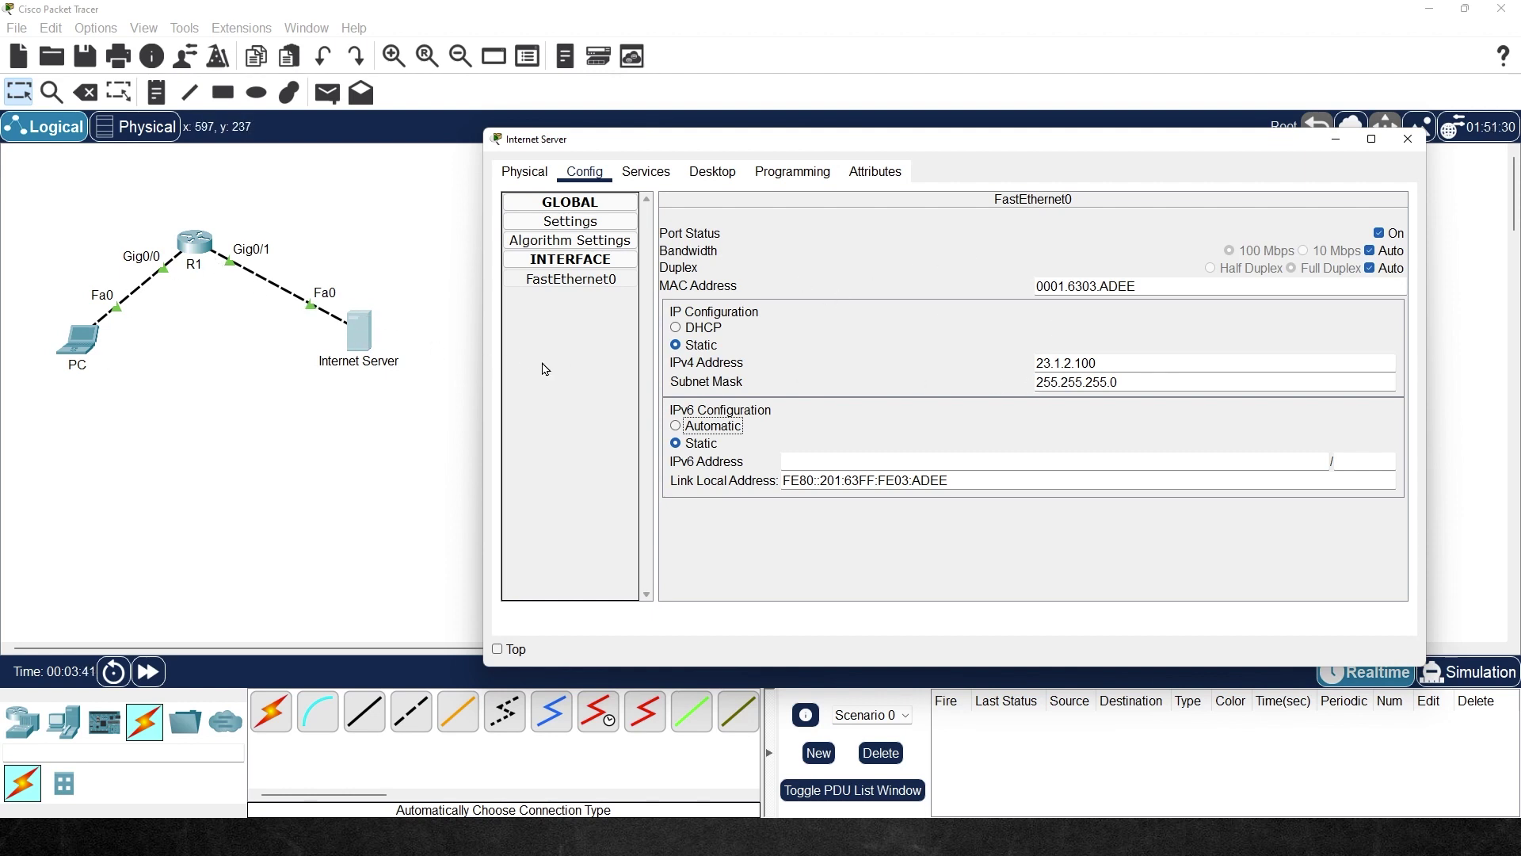
Set Internet Server's IPv4 default gateway to 23.1.2.1.
click(582, 227)
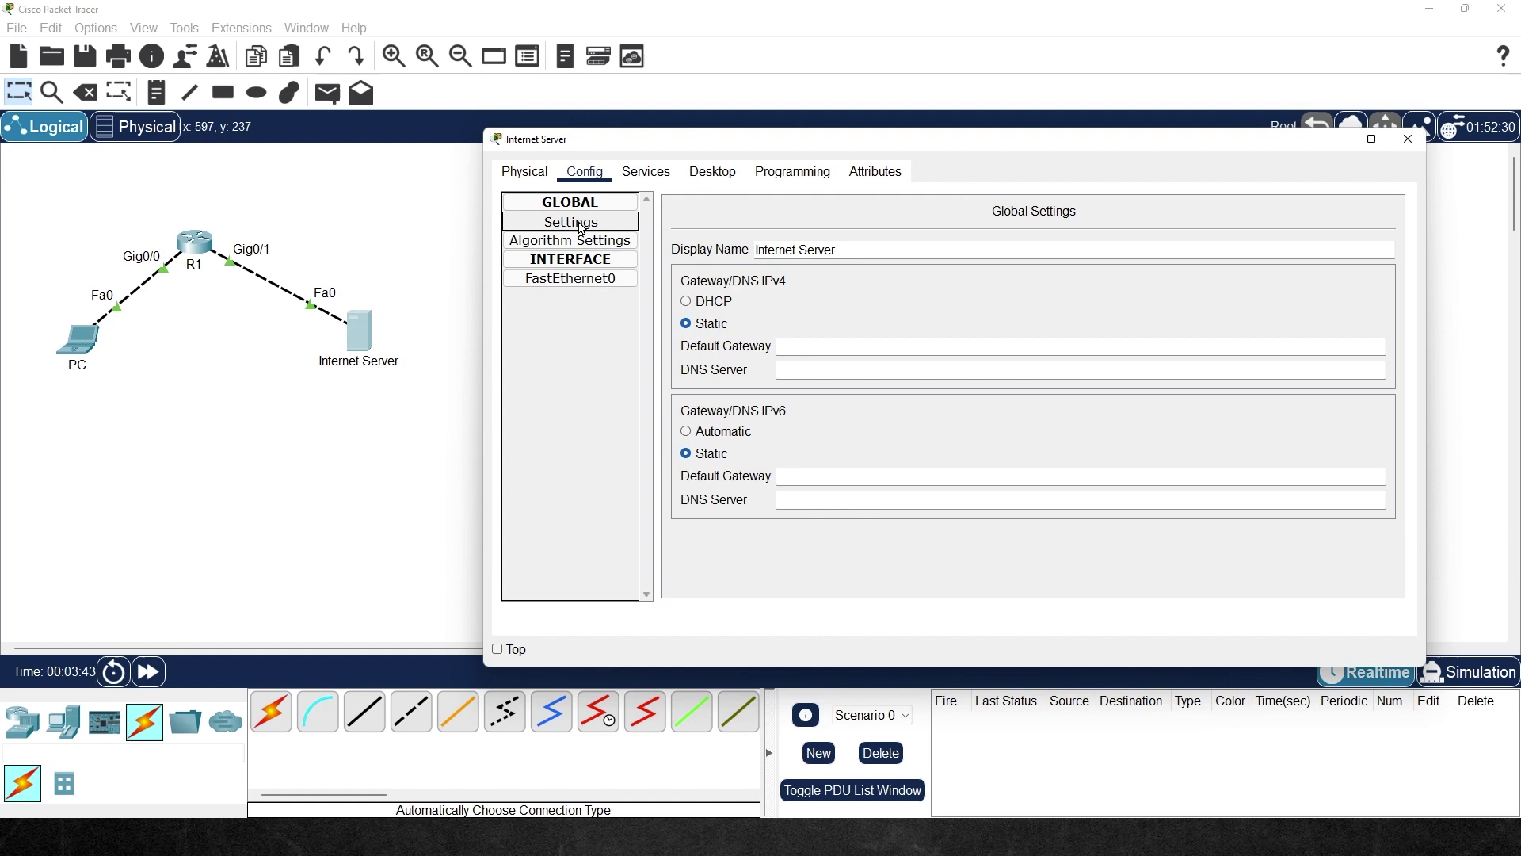
click(820, 345)
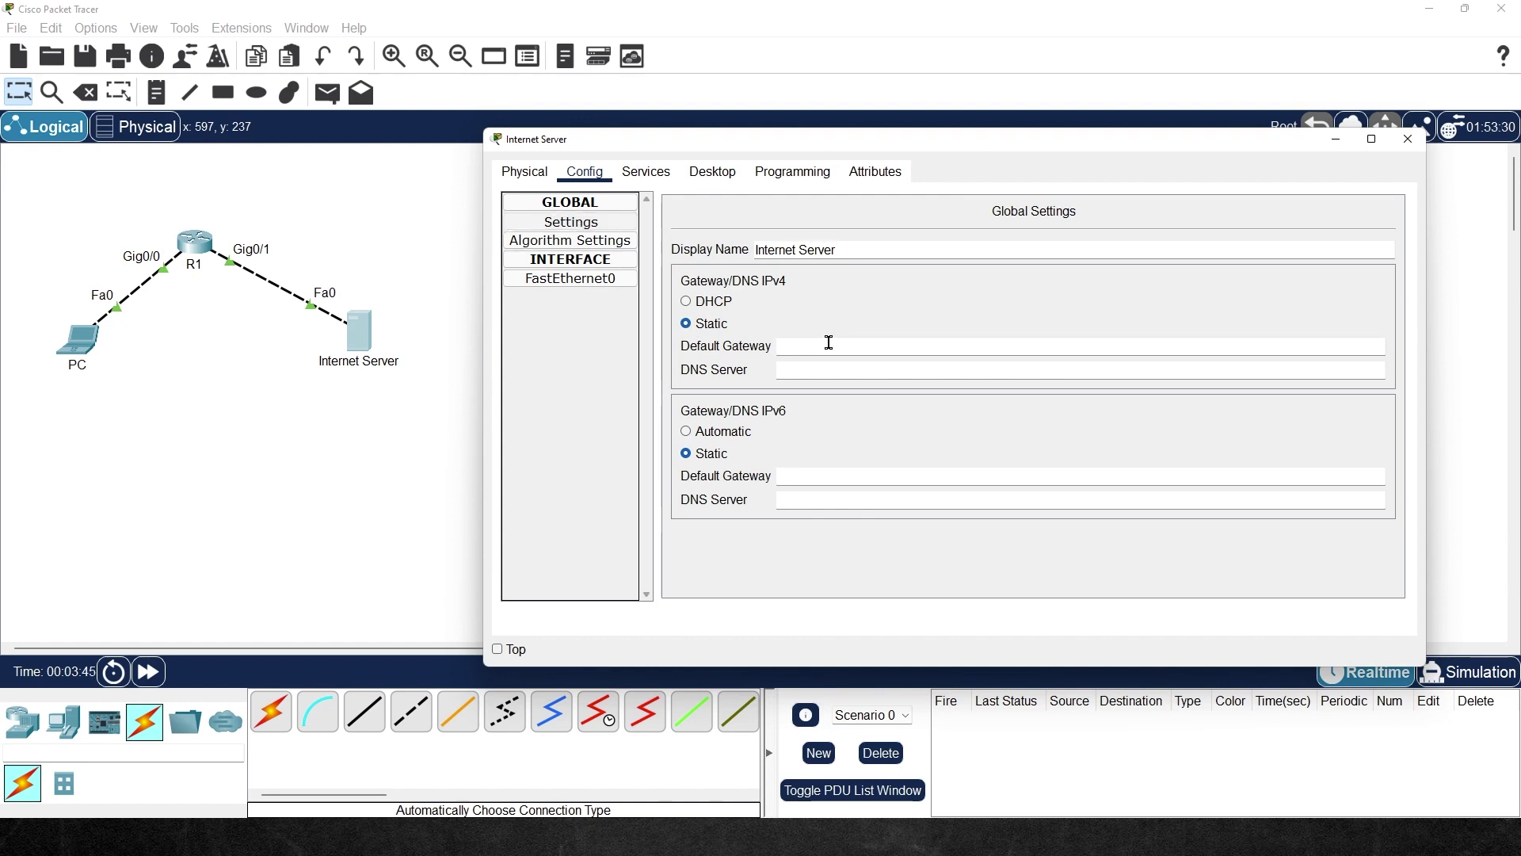
text(23.1.2.1)
Ping 23.1.2.1 from Internet Server's command prompt to test the link to R1.
click(706, 177)
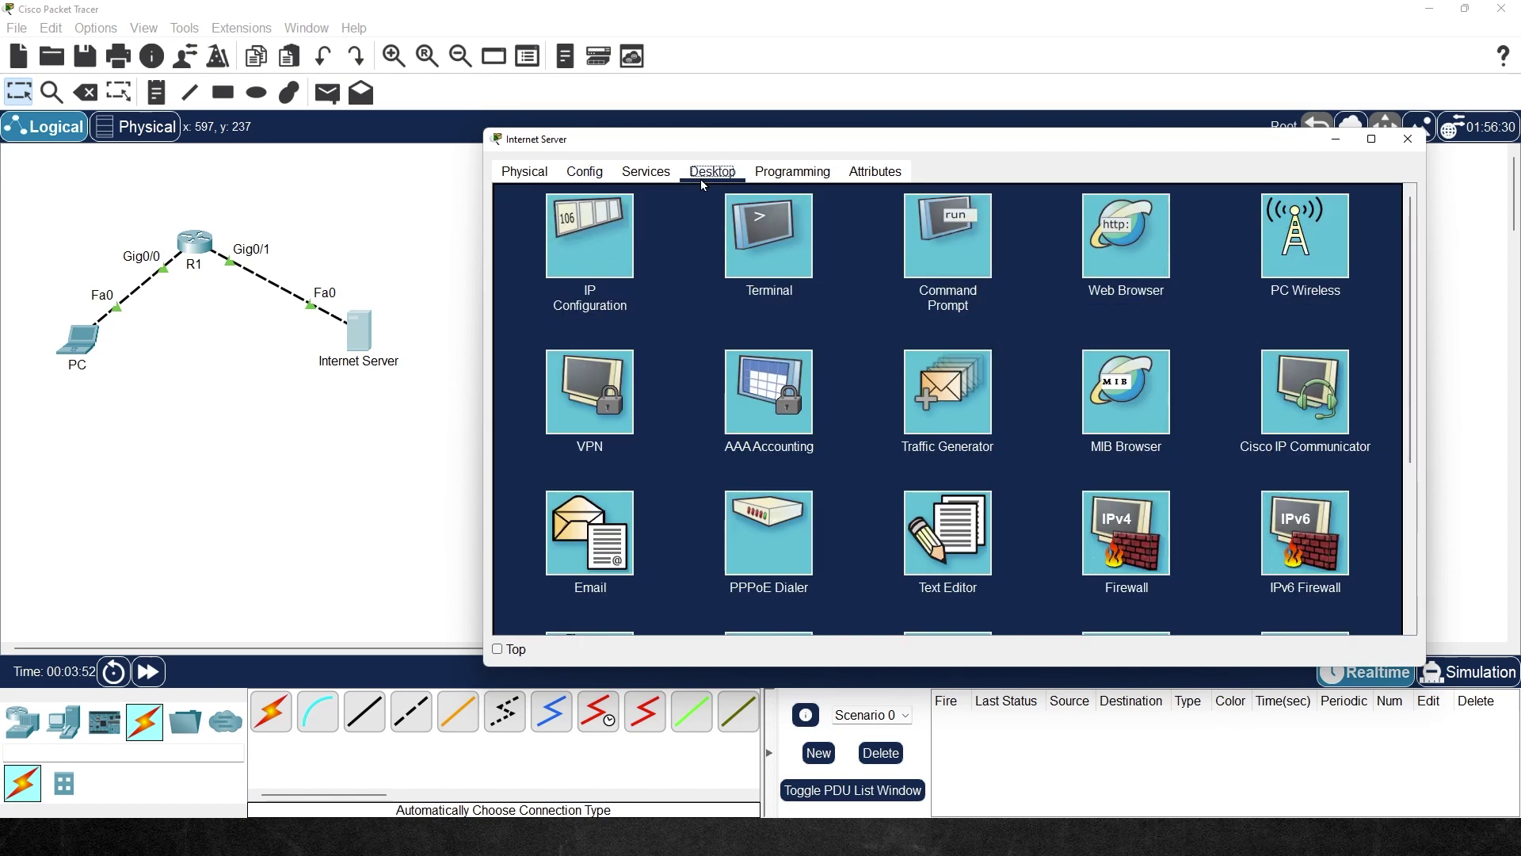
click(947, 238)
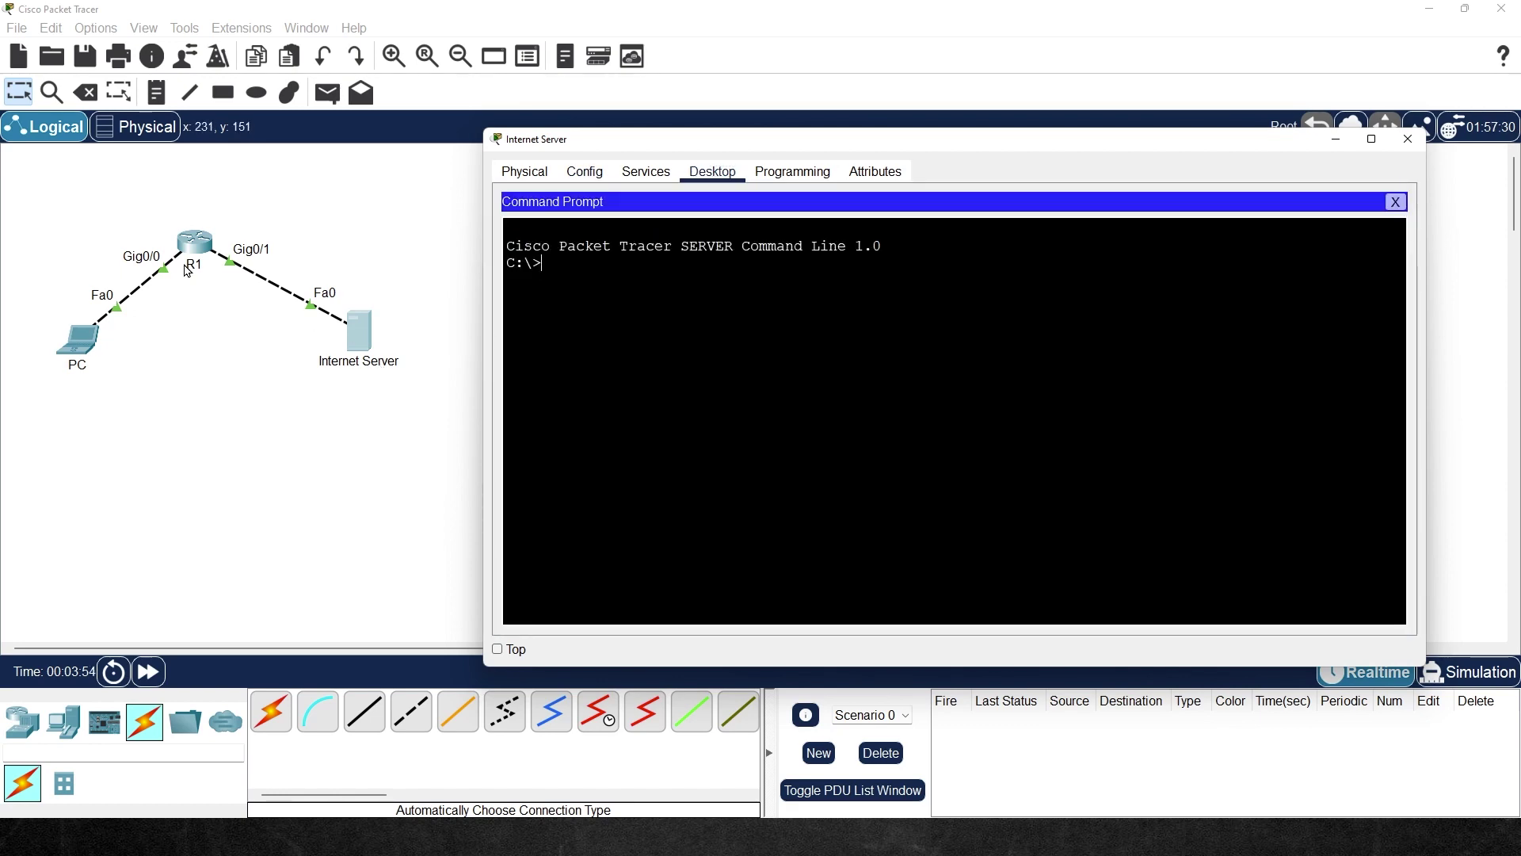
text(ping 23.1.2.1)
key(Return)
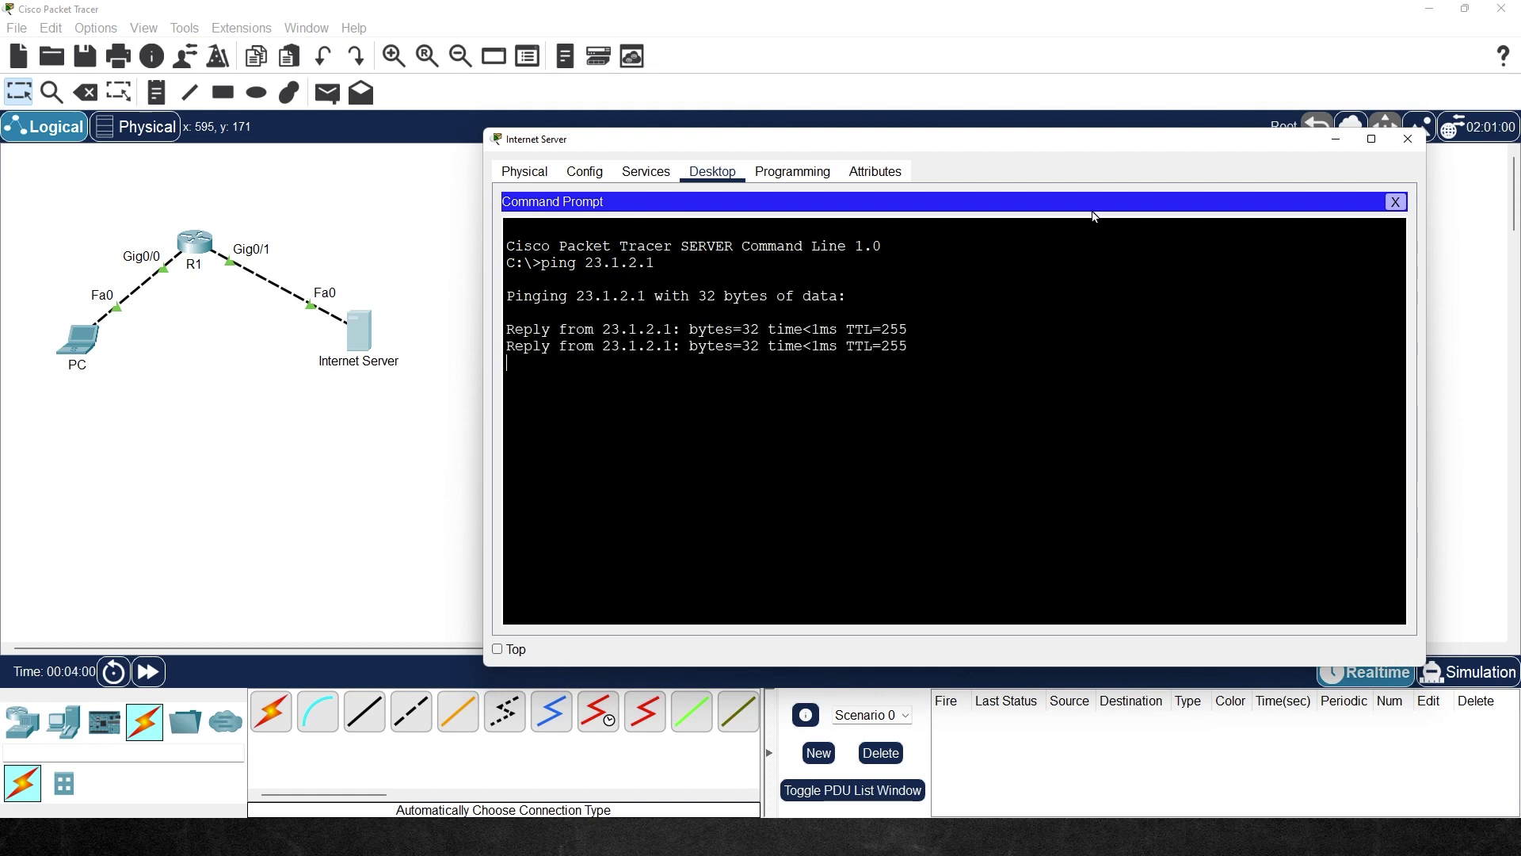
Set PC's FastEthernet0 to the static IPv4 address 10.1.0.50 with subnet mask 255.255.255.0.
click(86, 346)
click(587, 172)
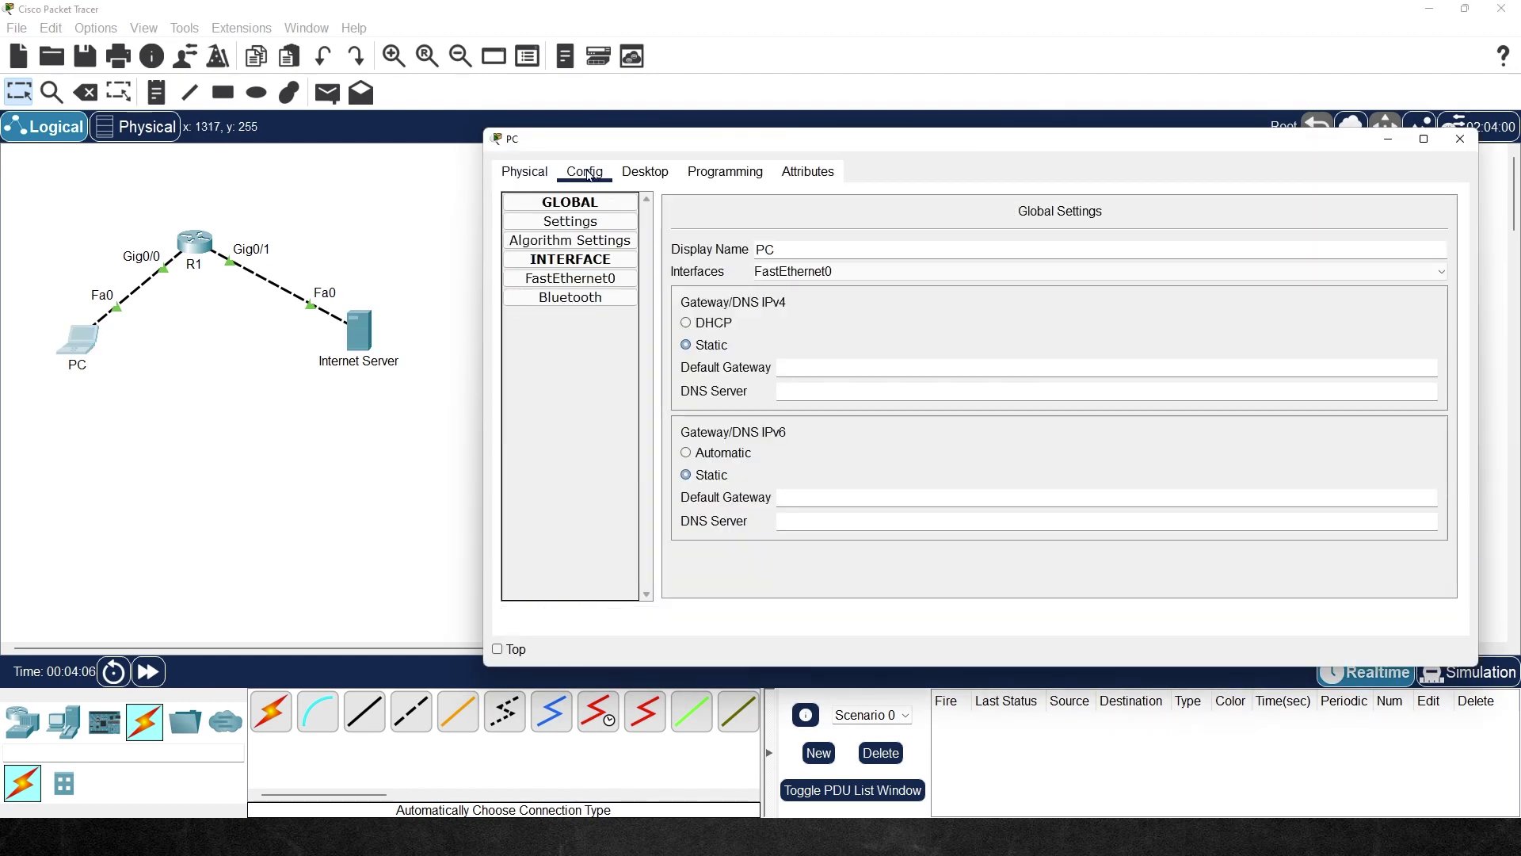
click(571, 278)
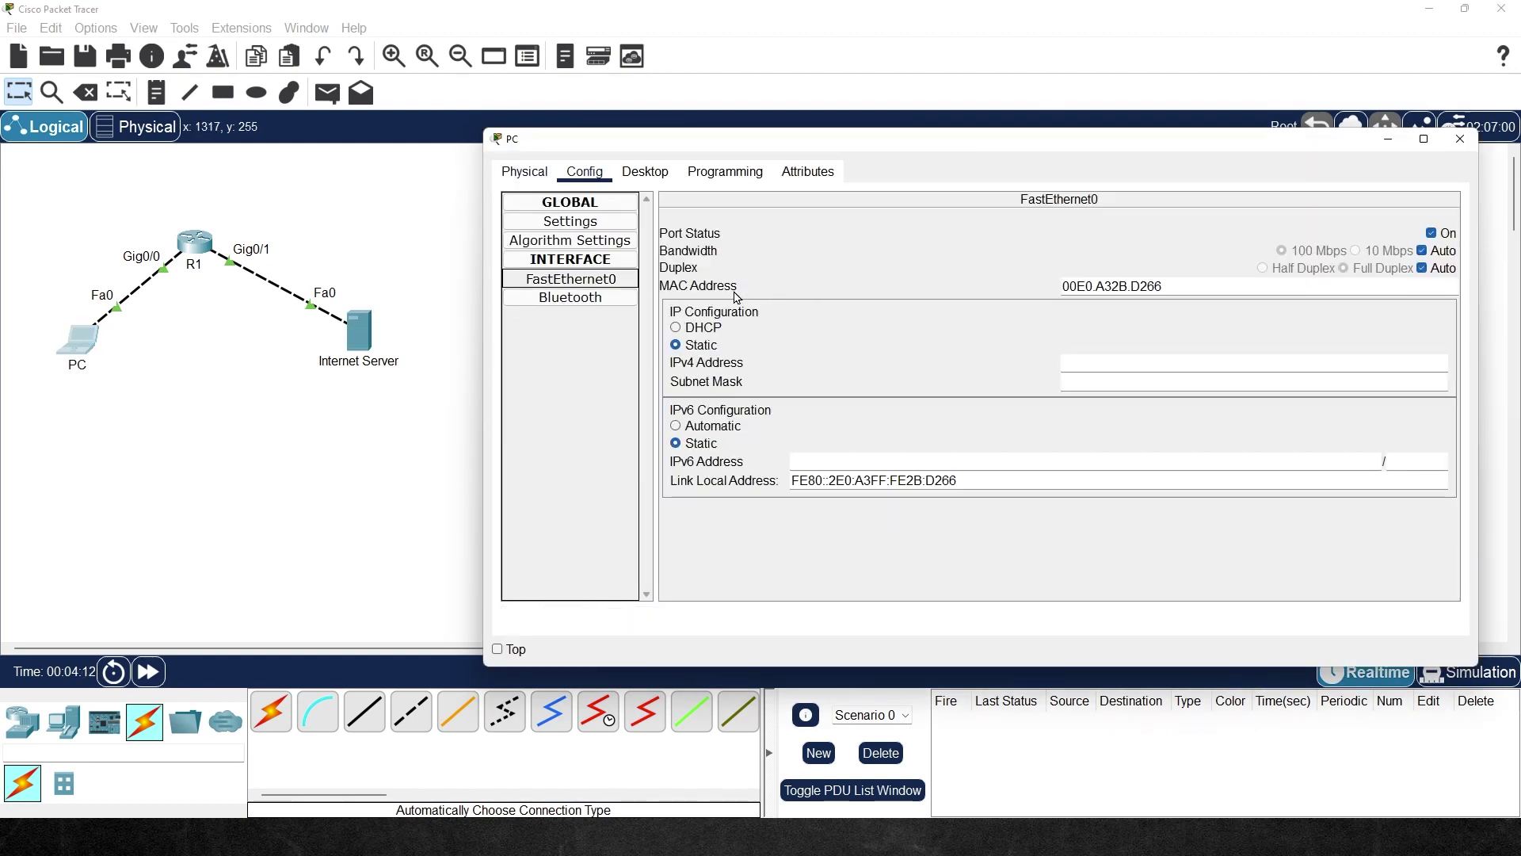
click(1101, 364)
text(10.1.0.20)
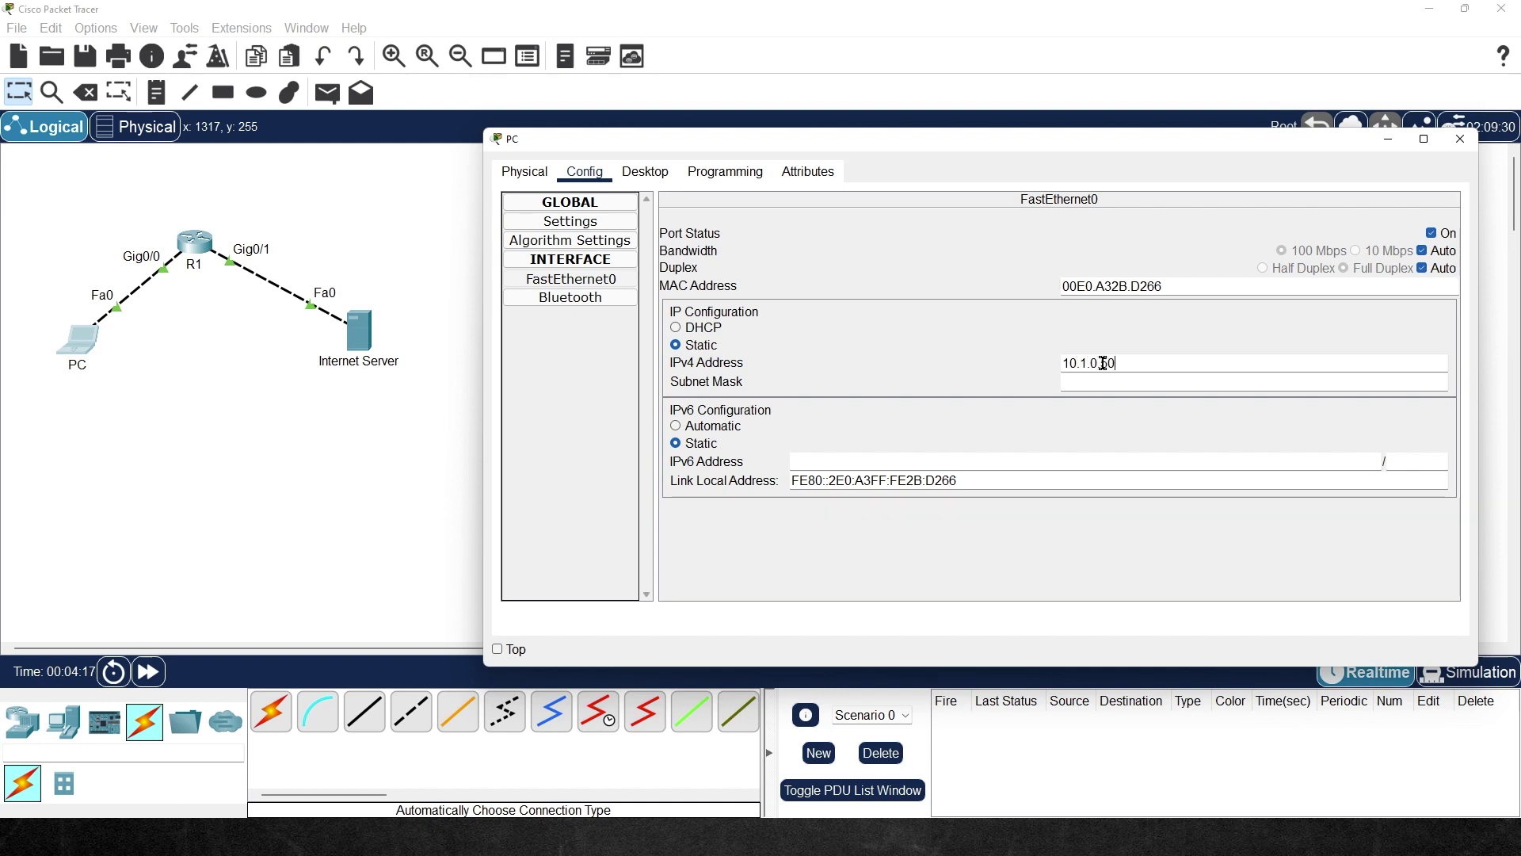
key(Tab)
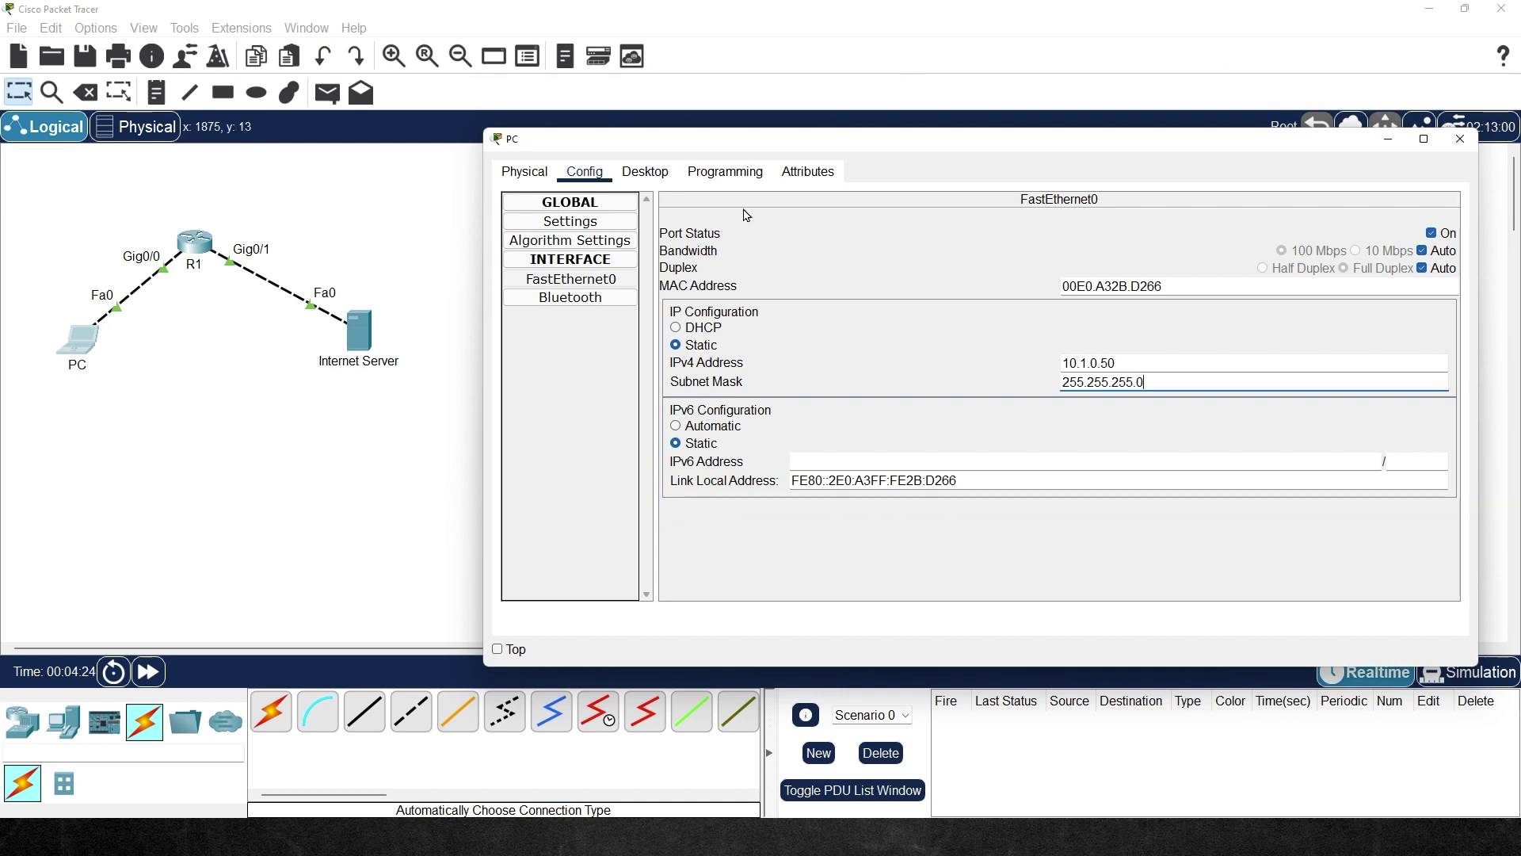
Set PC's IPv4 default gateway to 10.1.0.1 and show its desktop applications.
click(589, 229)
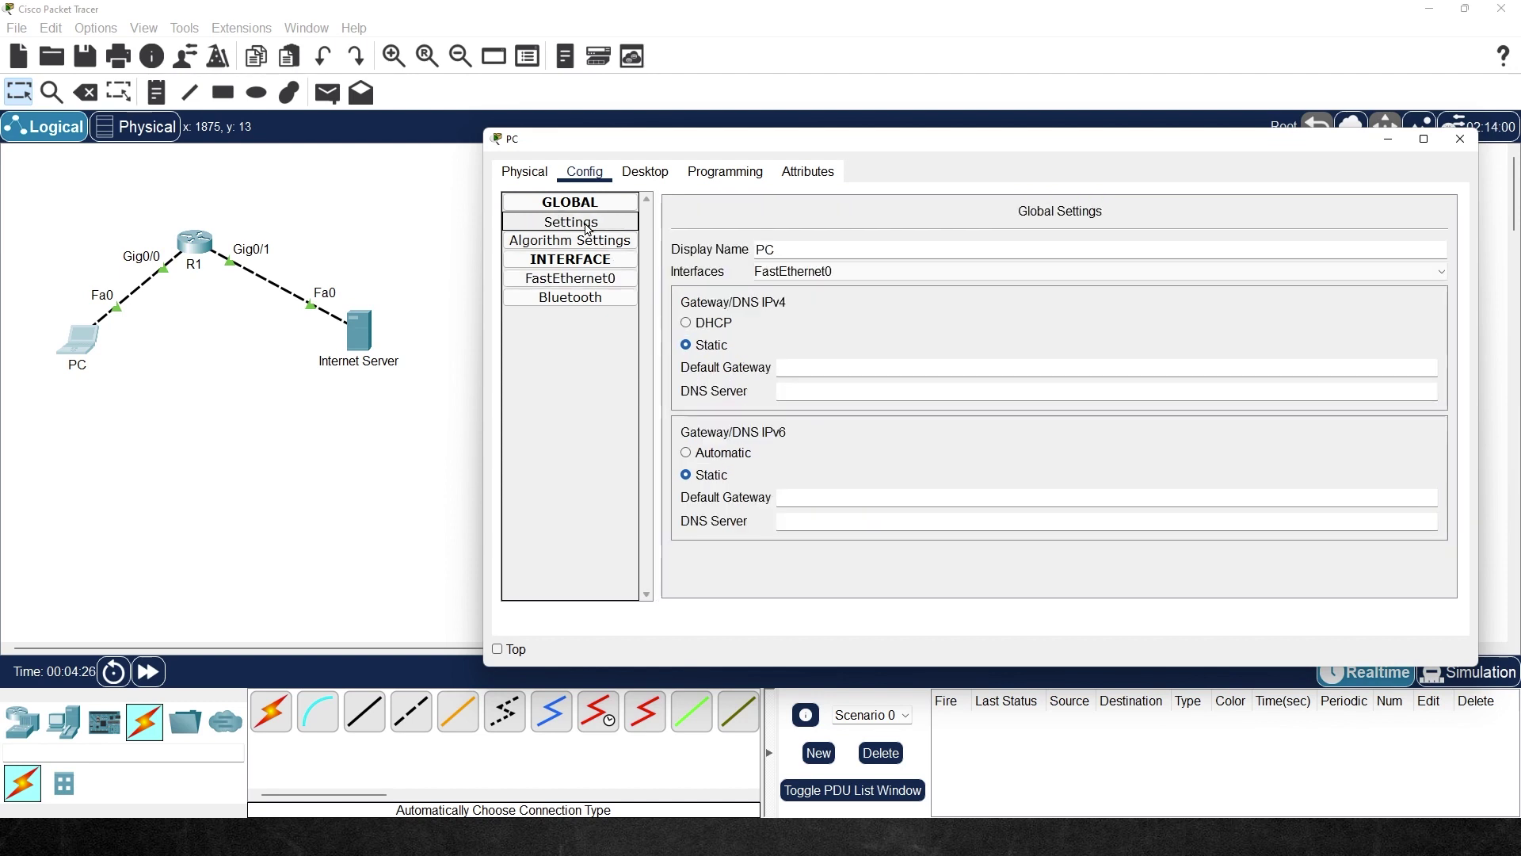
click(817, 367)
text(10.1.0.1)
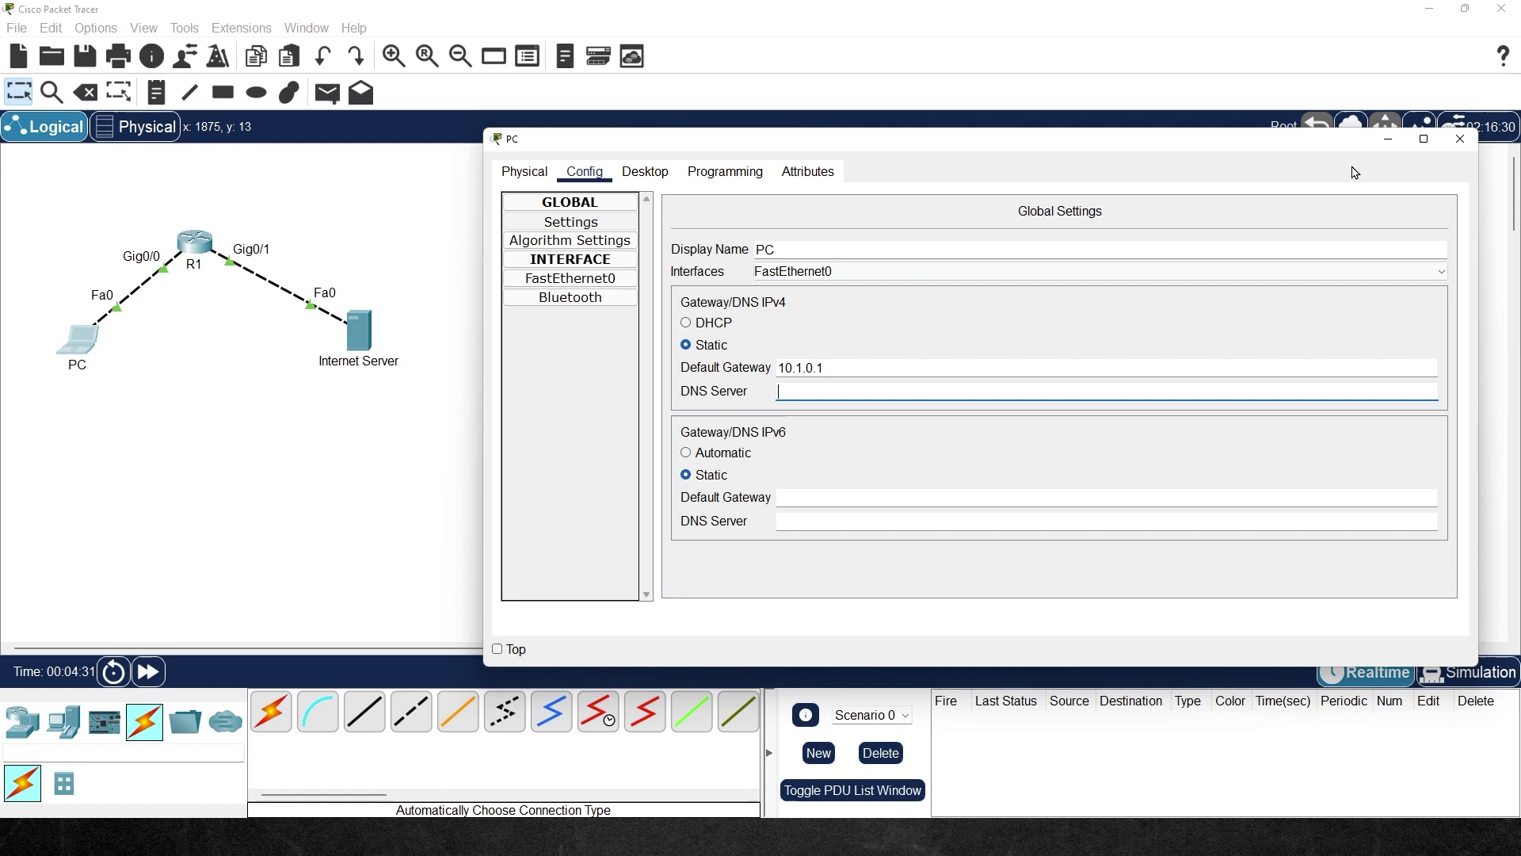
click(644, 173)
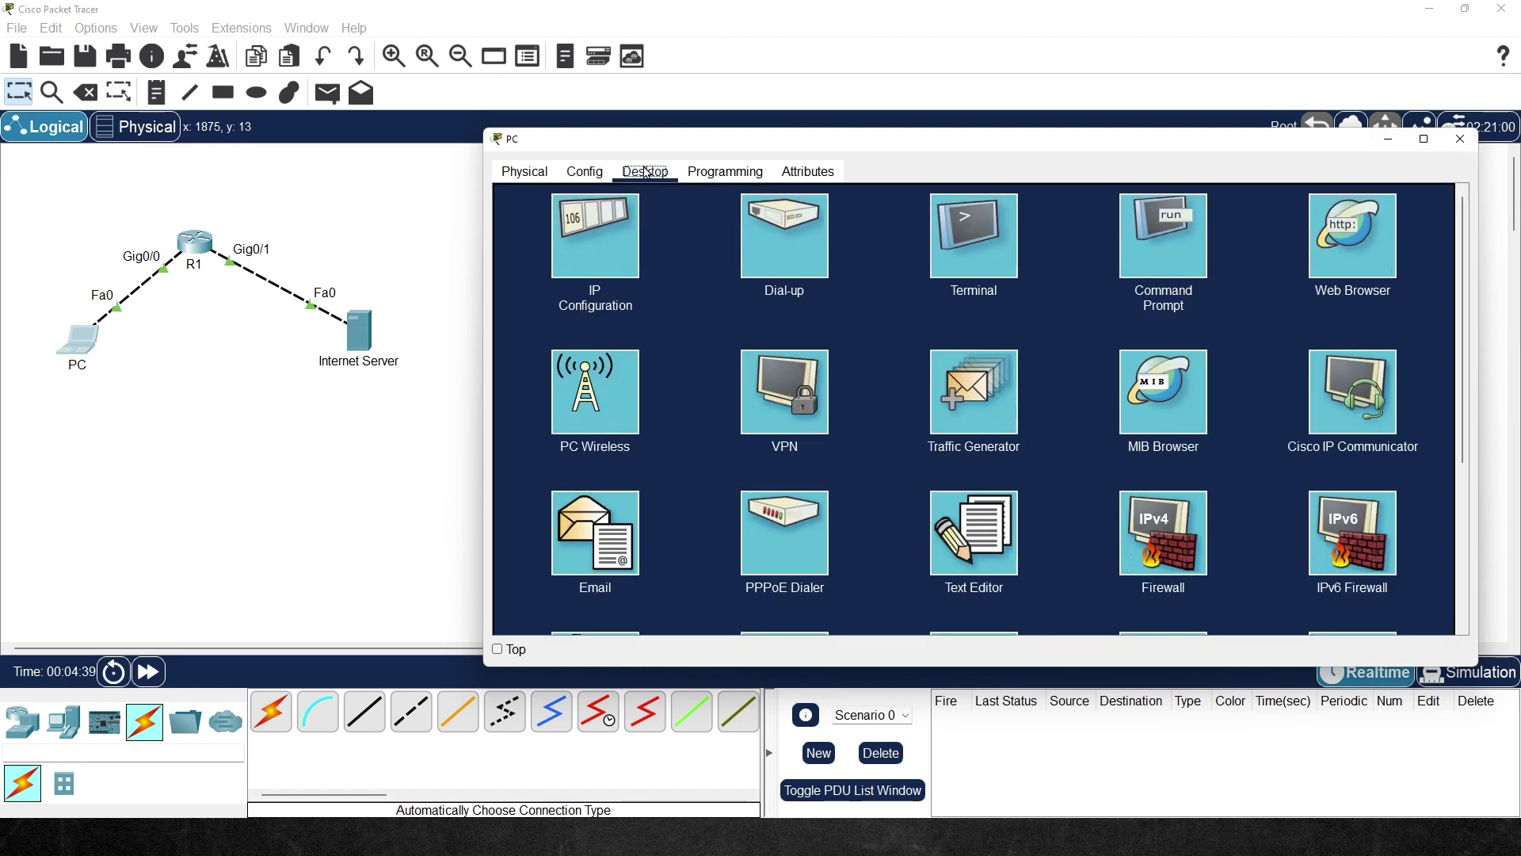
Ping Internet Server at 23.1.2.100 from PC's command prompt to test end-to-end connectivity.
click(1187, 241)
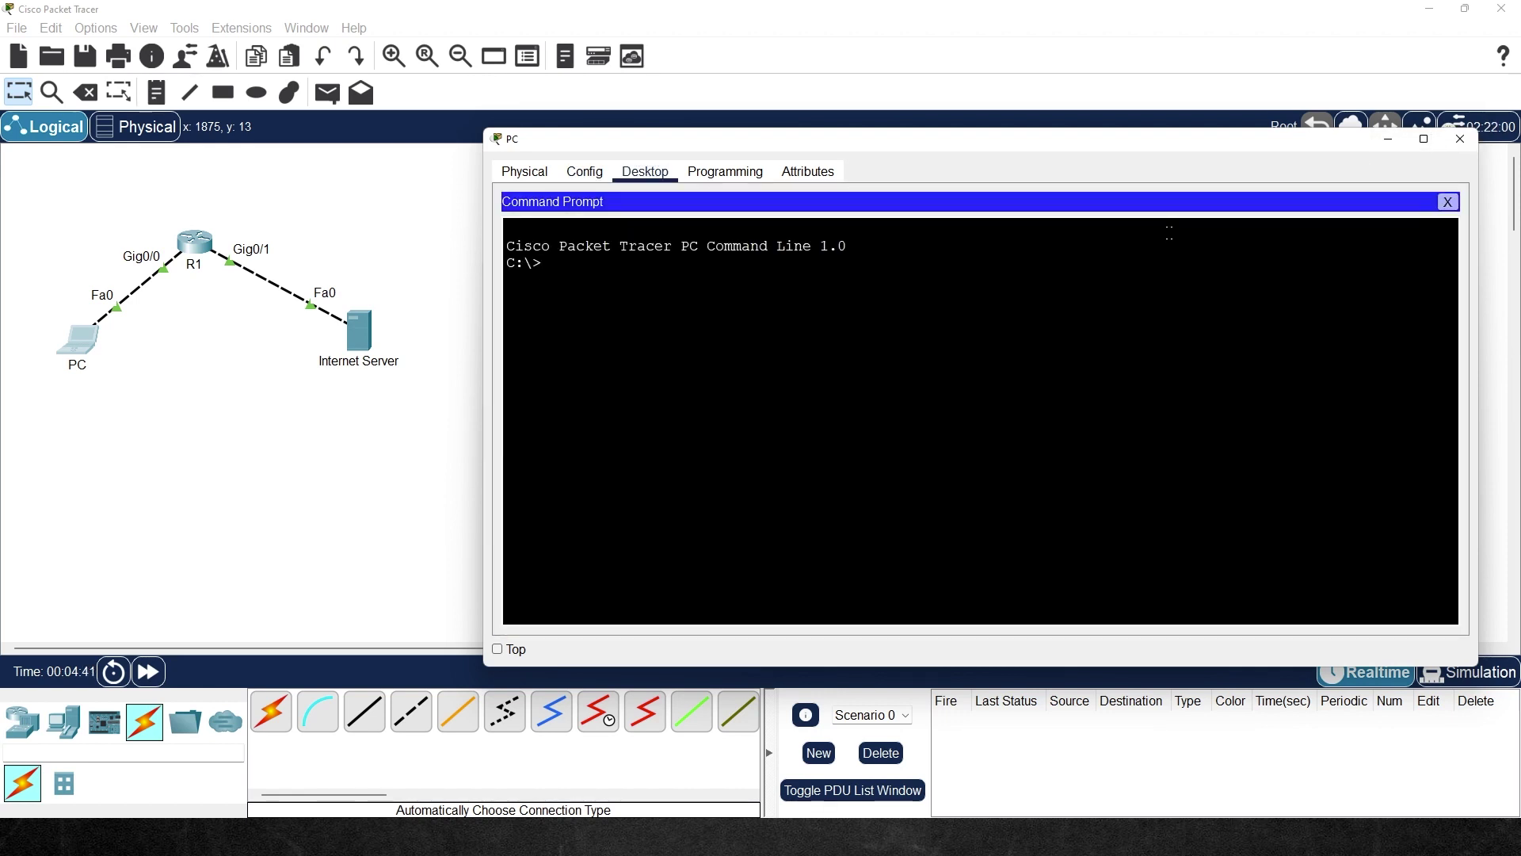
text(ping 23.1.2.100)
key(Return)
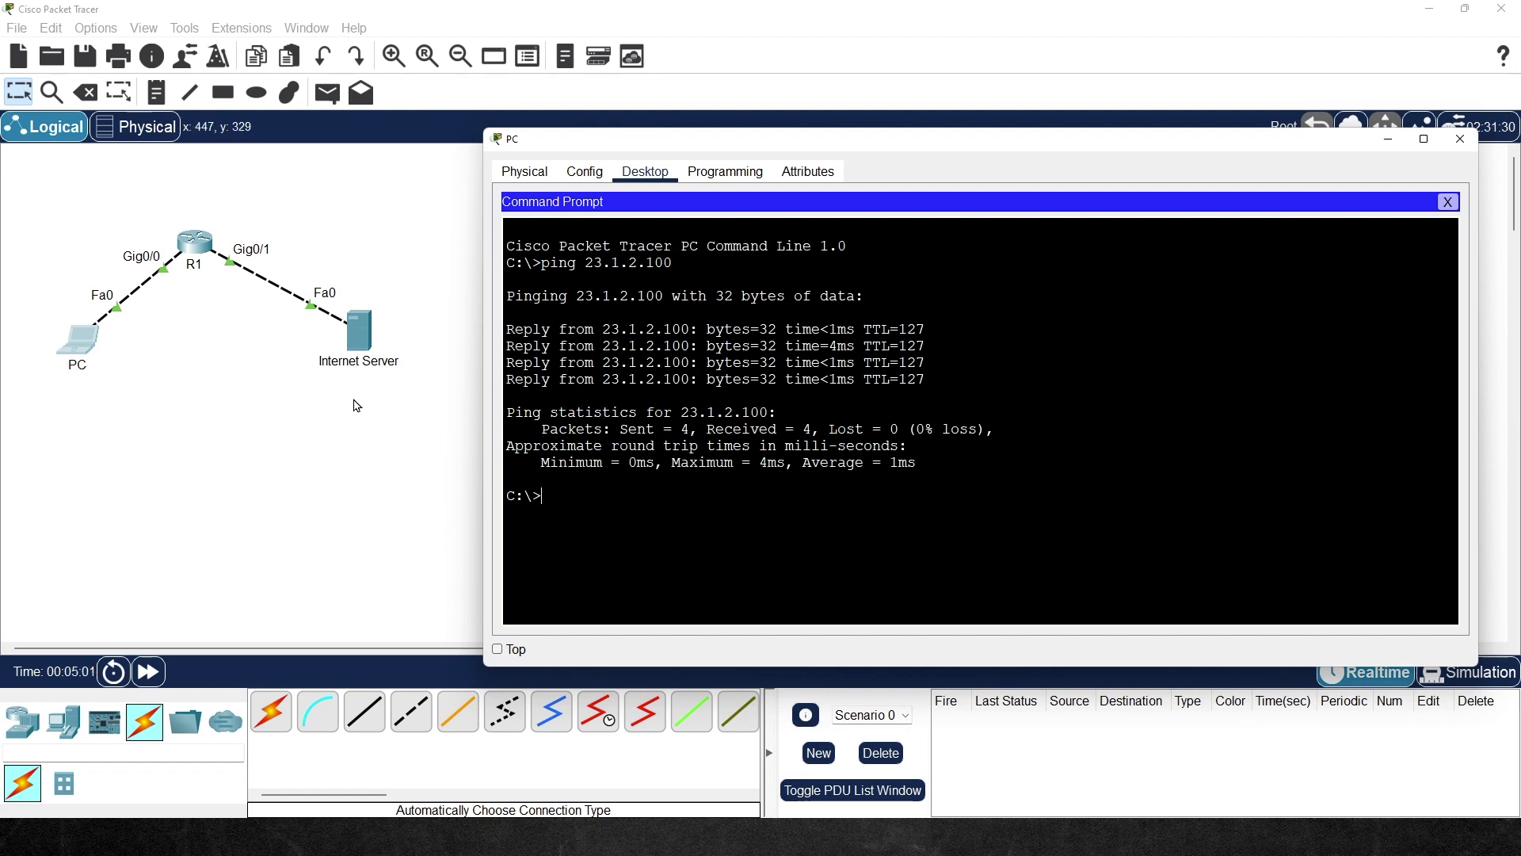
Remove the IPv4 default gateway from Internet Server's global settings and close its configuration window.
click(368, 337)
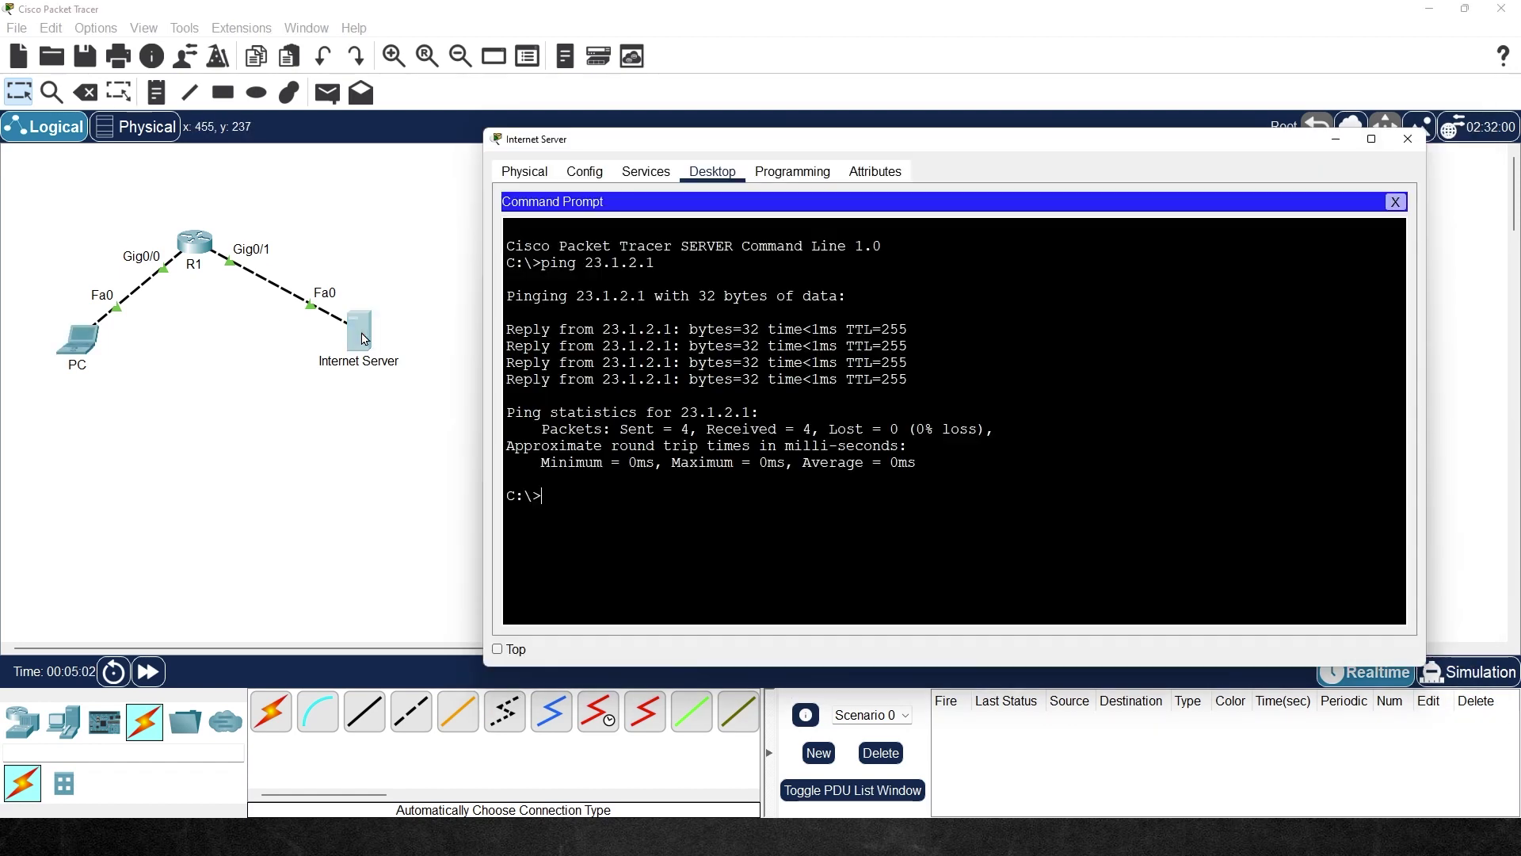
click(595, 176)
click(583, 230)
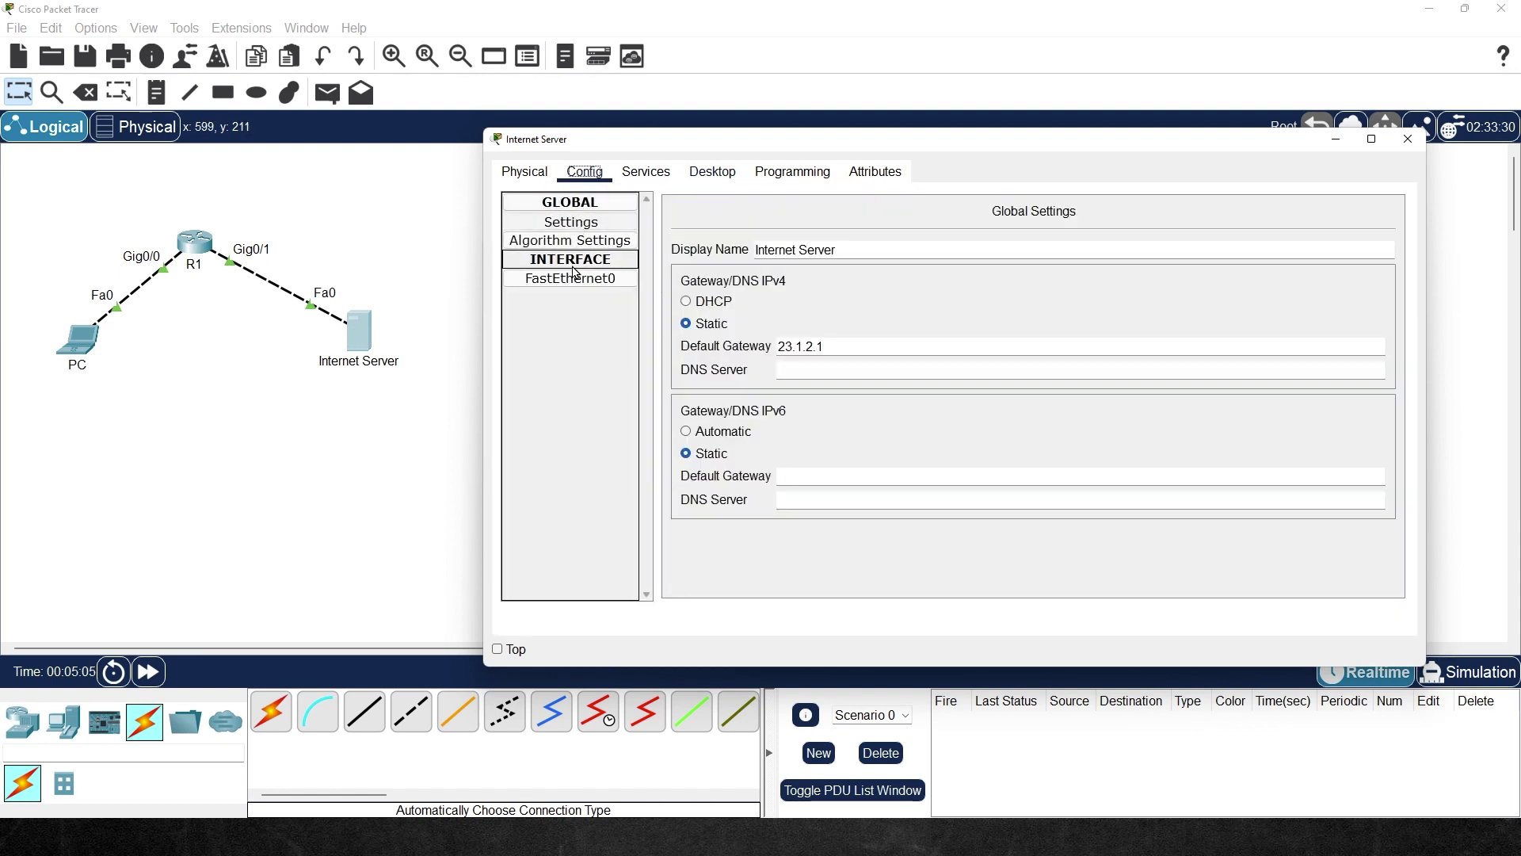
drag(831, 346, 751, 356)
key(BackSpace)
click(820, 550)
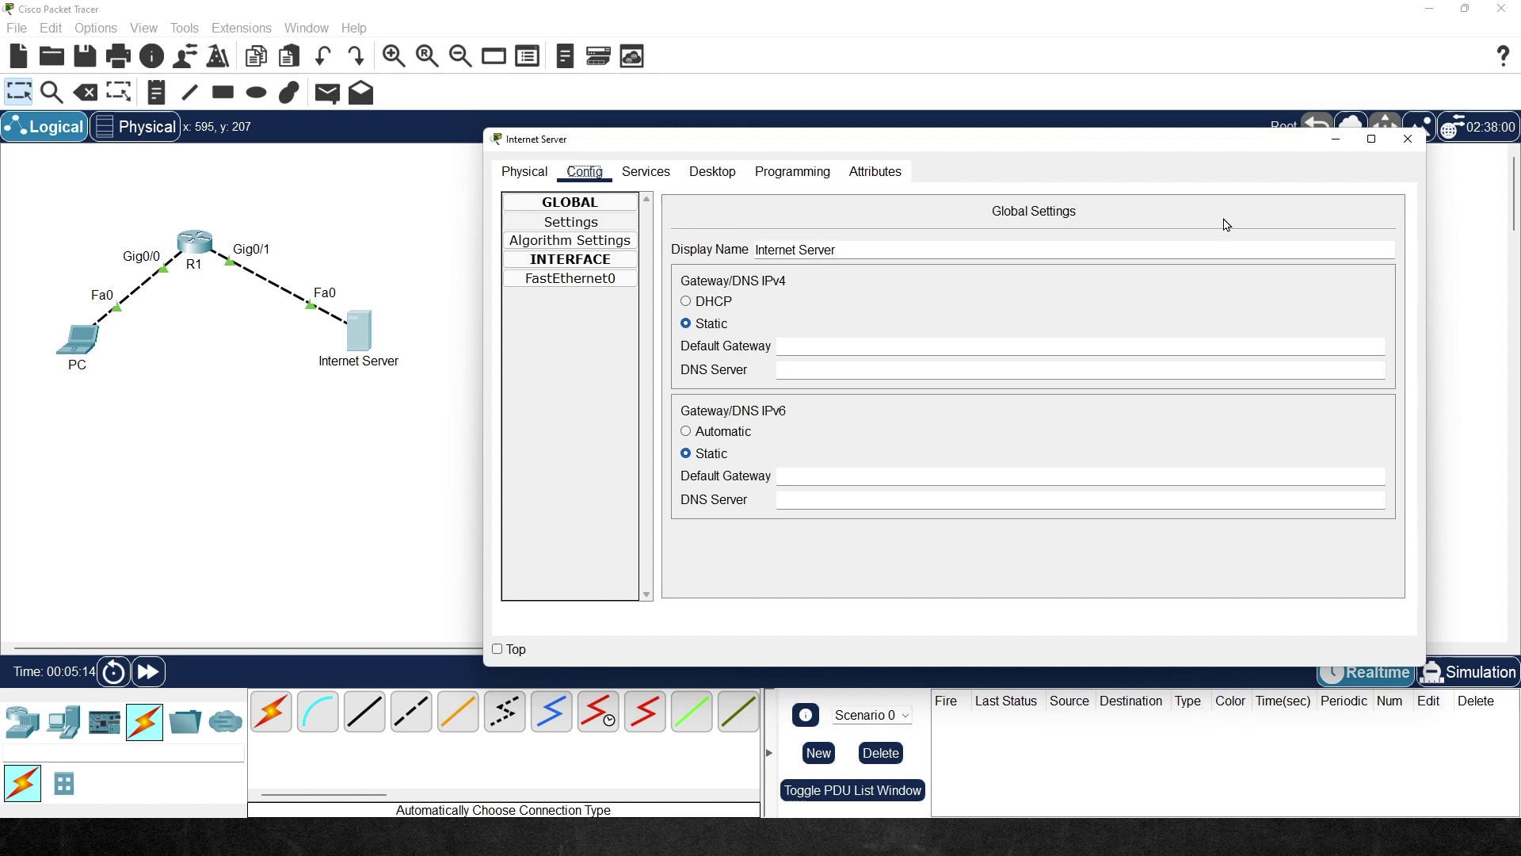
click(1408, 140)
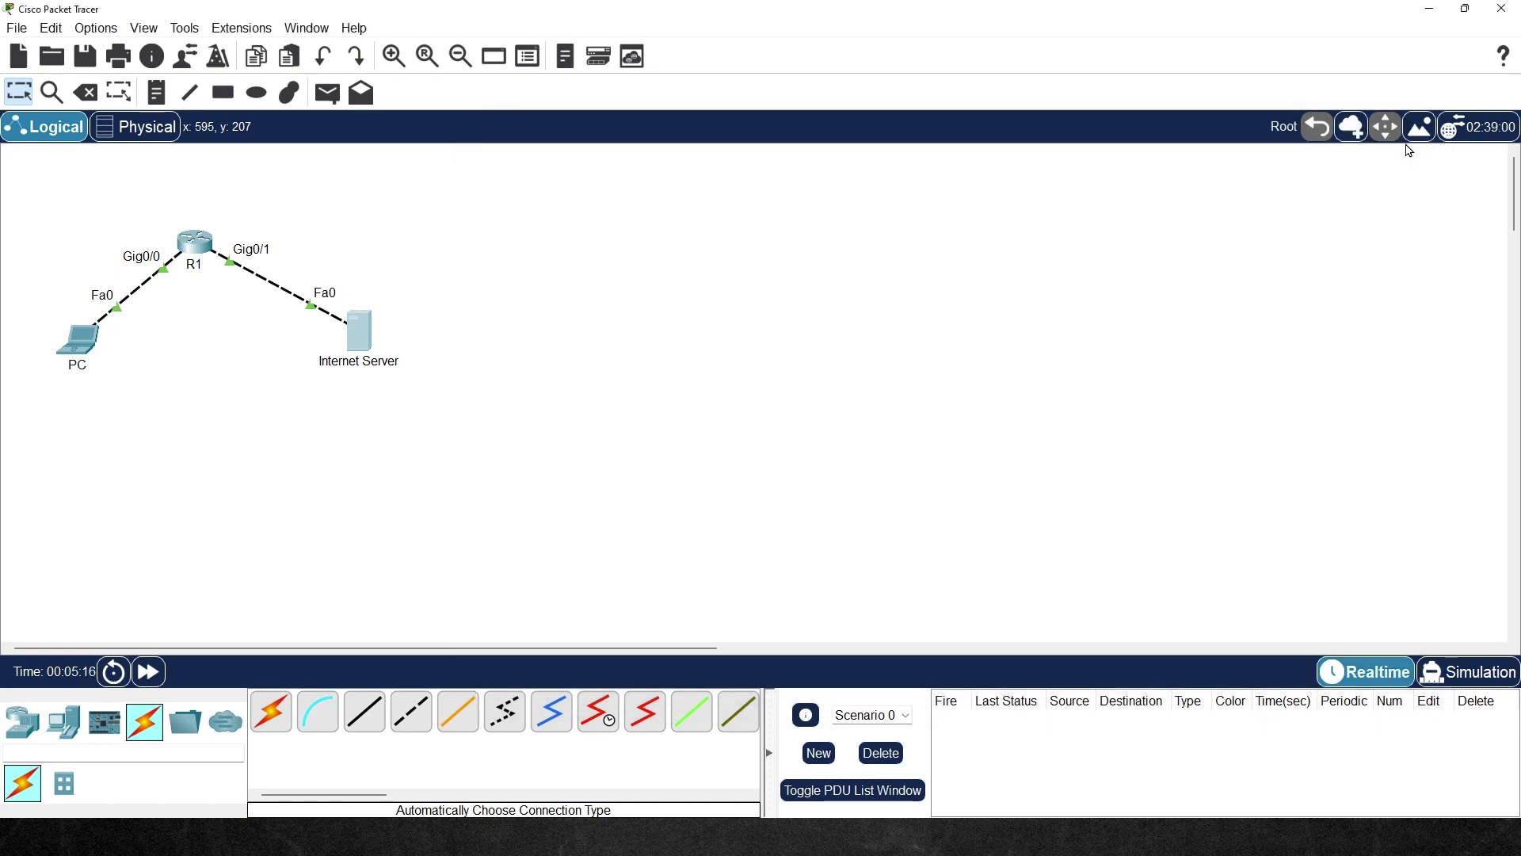
Repeat the ping to 23.1.2.100 from PC to test connectivity without the server's default gateway.
click(78, 340)
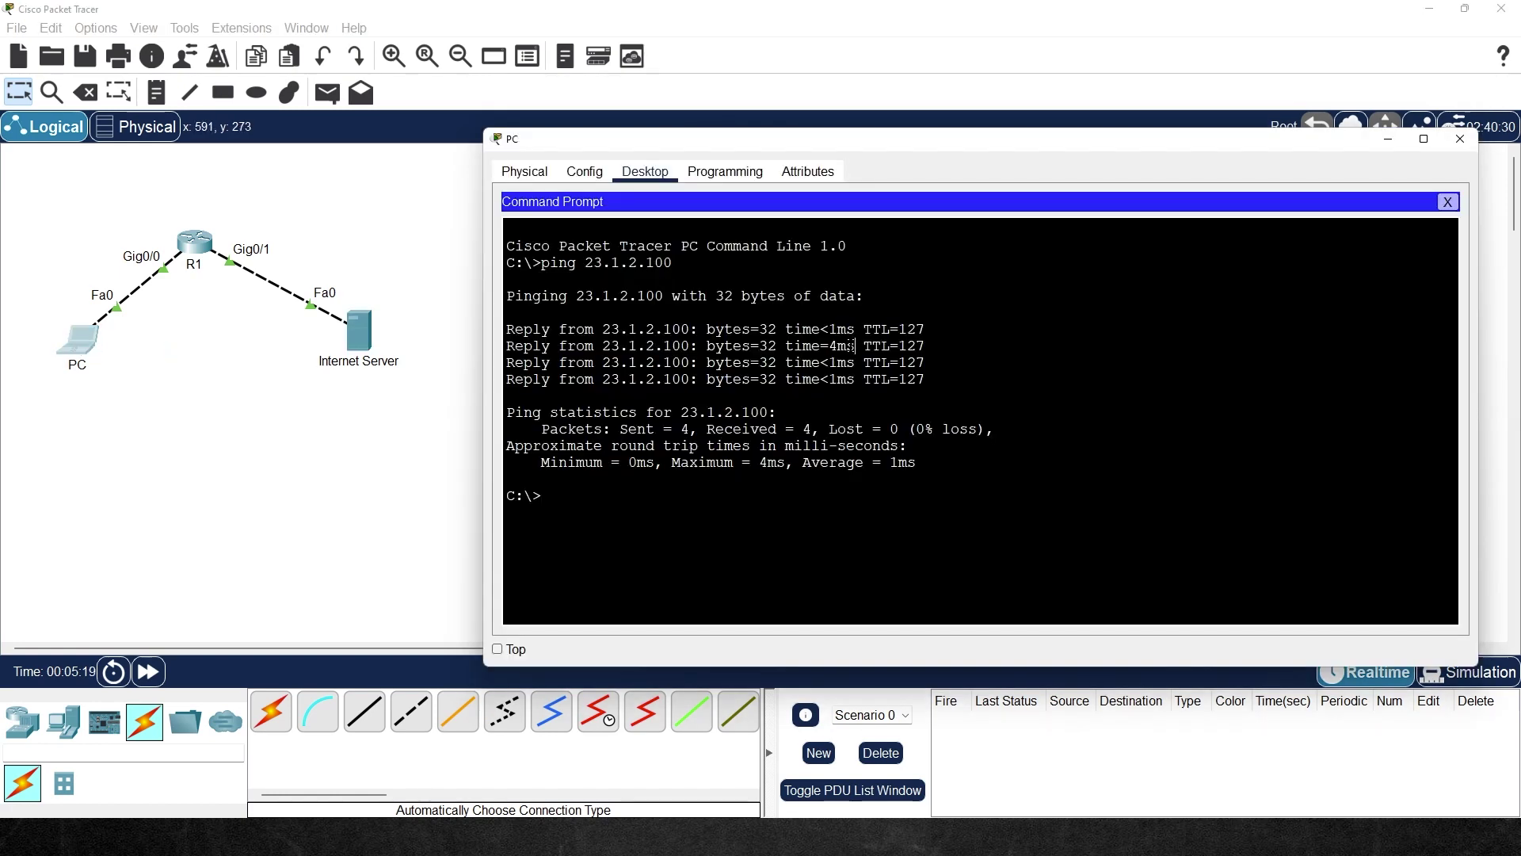
key(Up)
key(Return)
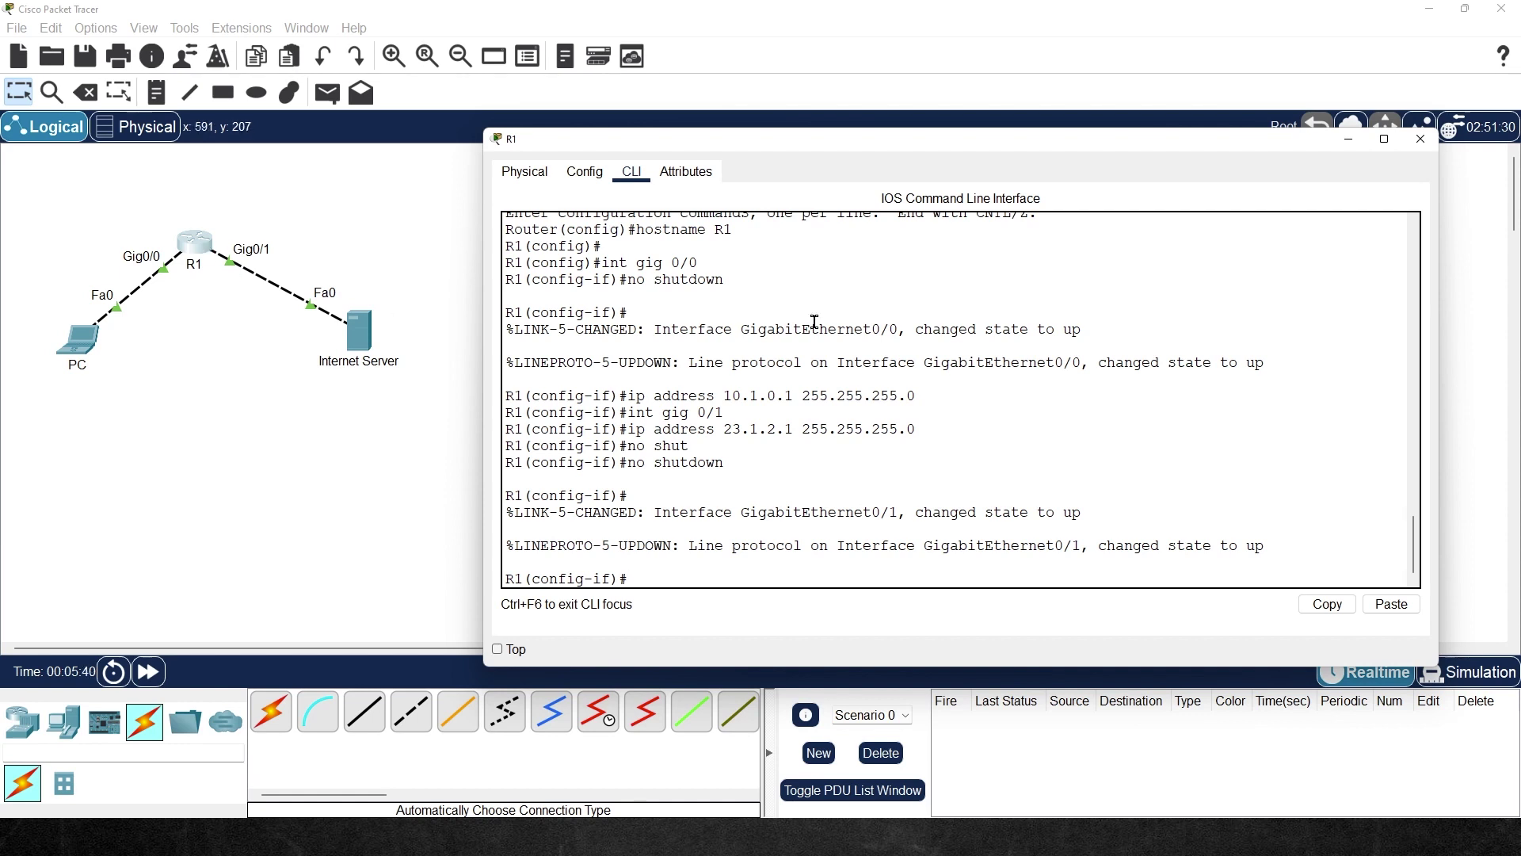
Exit interface configuration on R1 and create access list 1 permitting 10.1.0.0 with wildcard mask 0.0.0.255.
text(t)
key(Return)
key(Return)
key(Return)
key(Return)
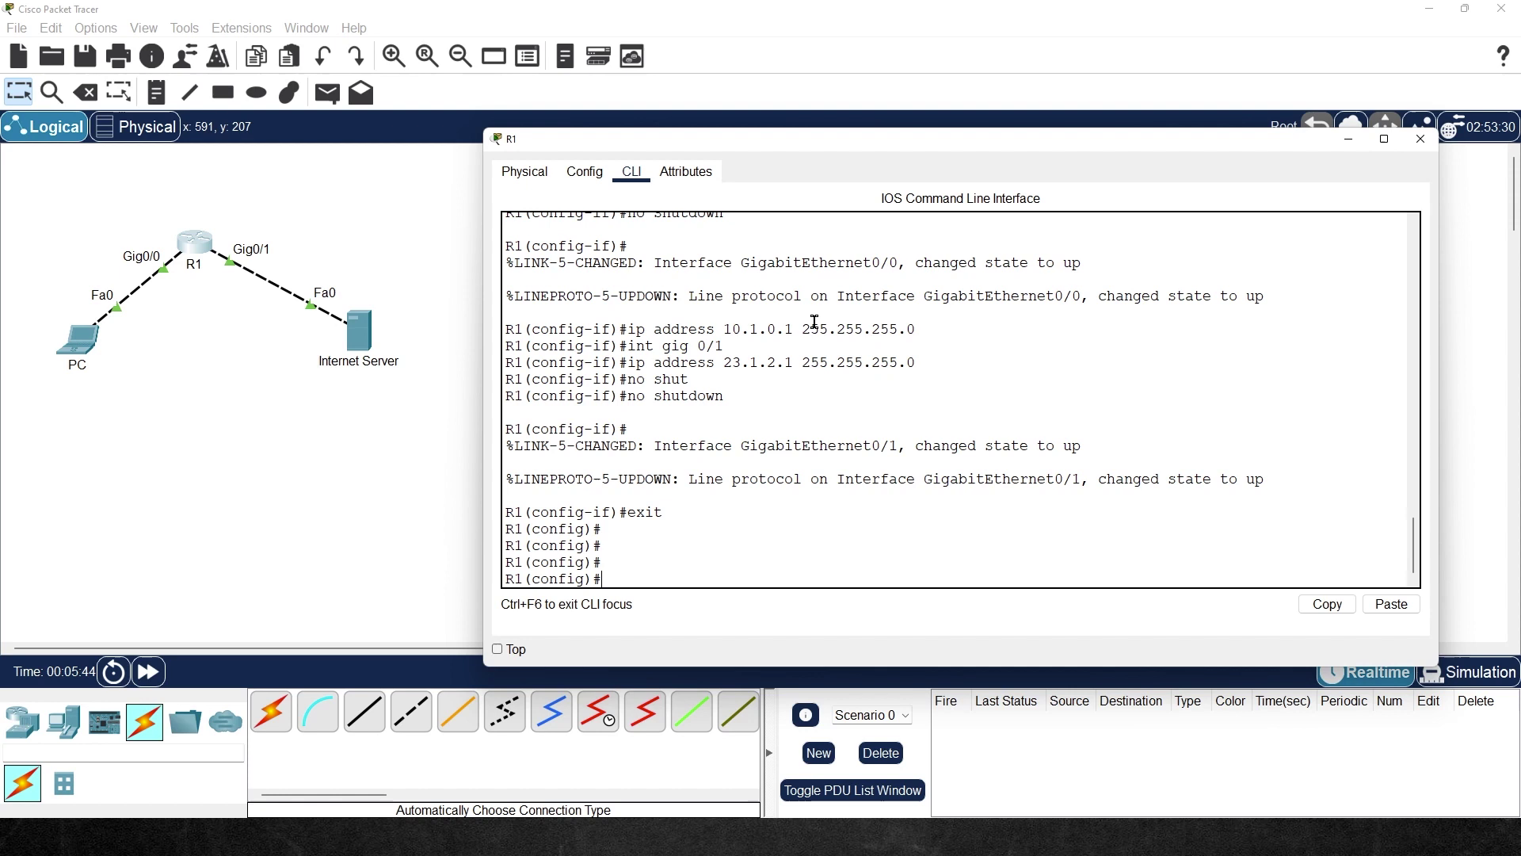
text(acce)
key(Tab)
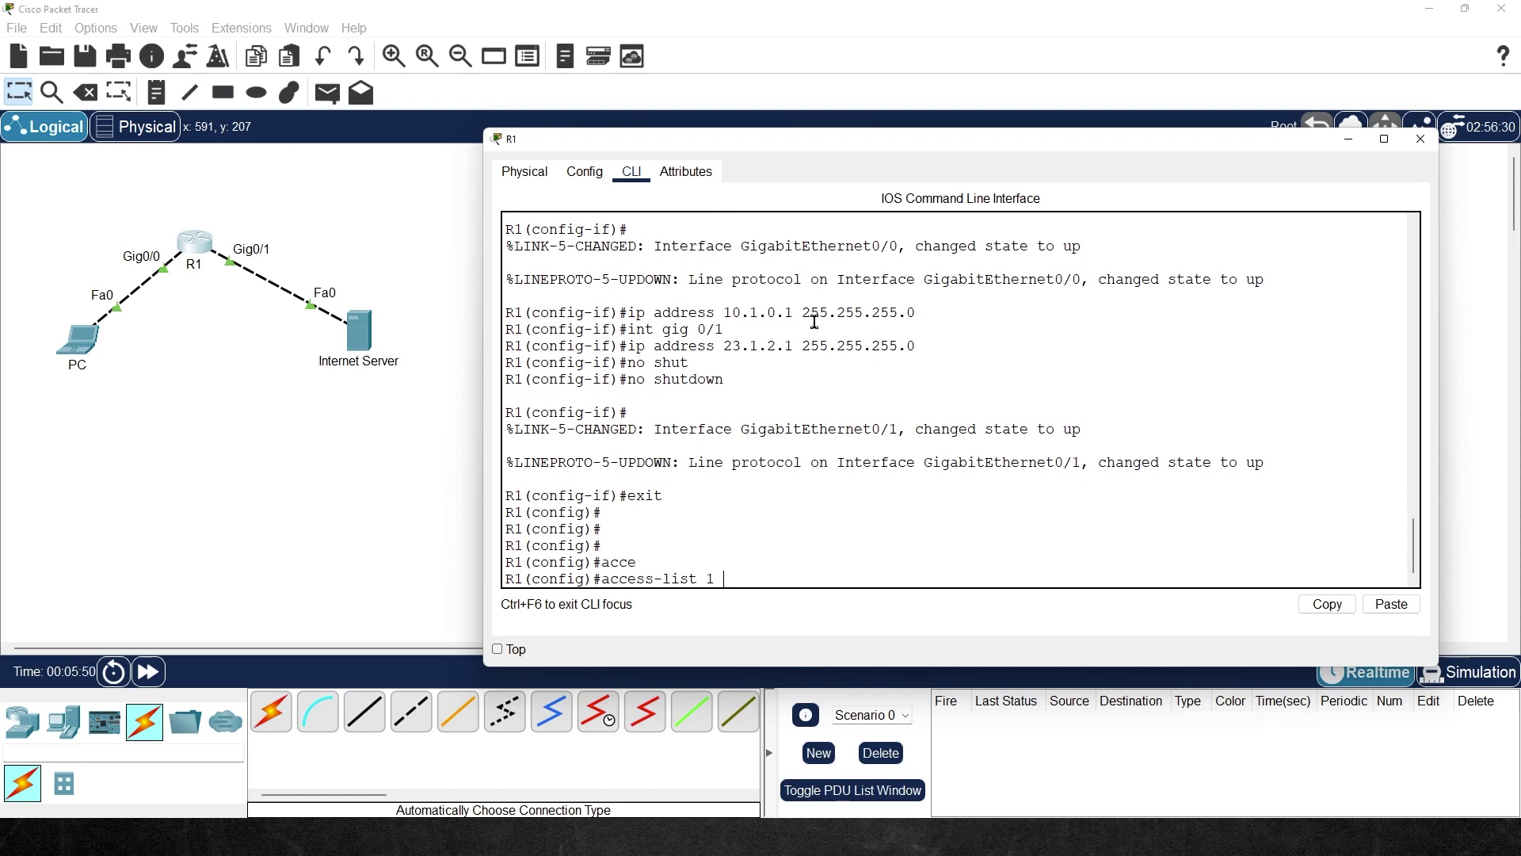
text(1 per)
key(Tab)
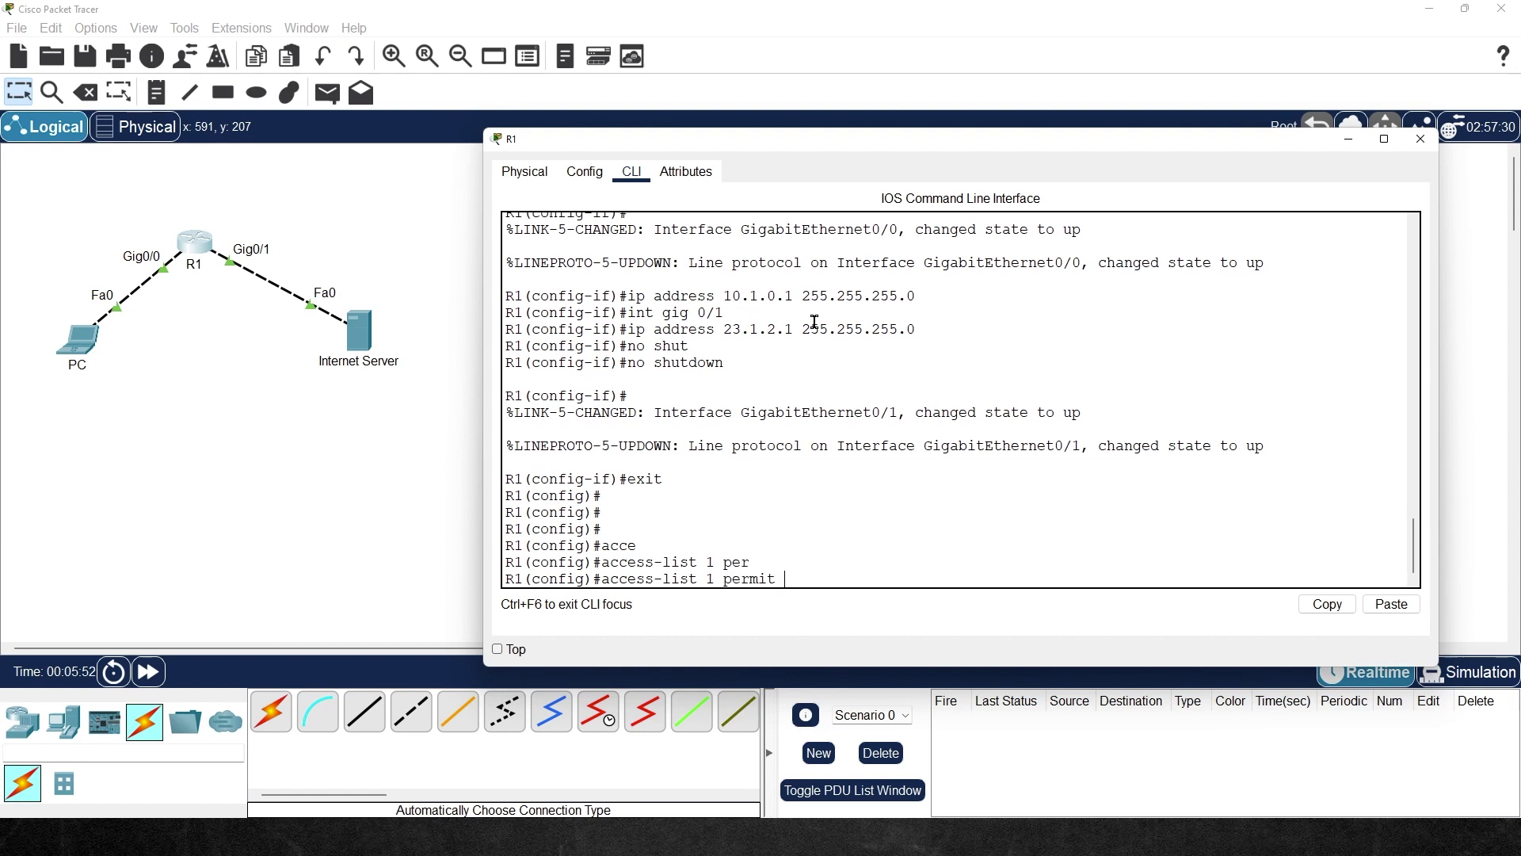
text(10.1.0.0 0.0.0.255)
key(Return)
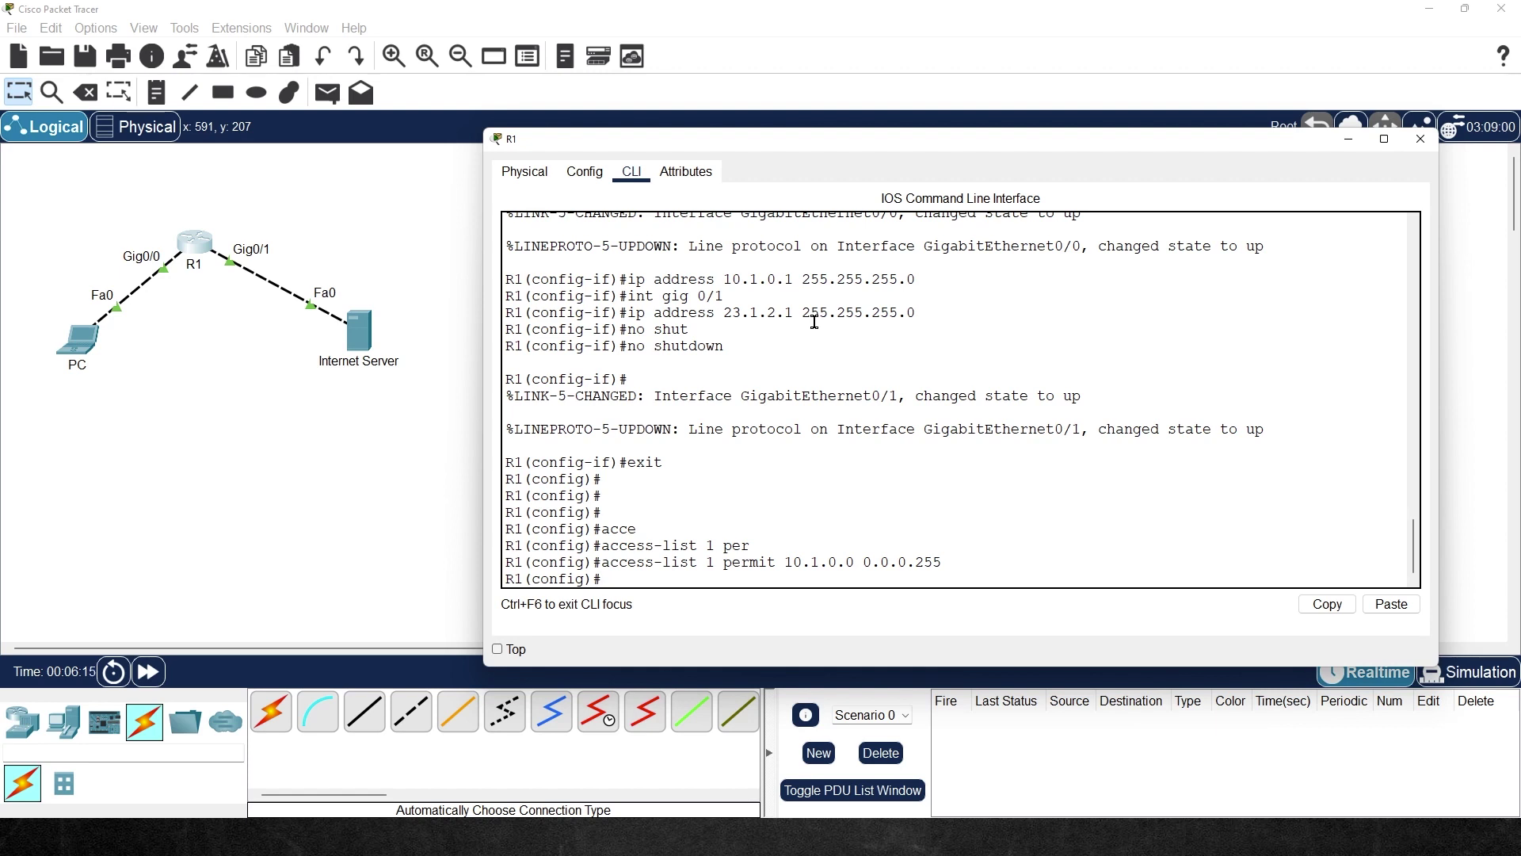
Configure NAT overload on R1 with the command ip nat inside source list 1 interface gig 0/1 overload.
text(p nat ins)
key(Tab)
text(sou)
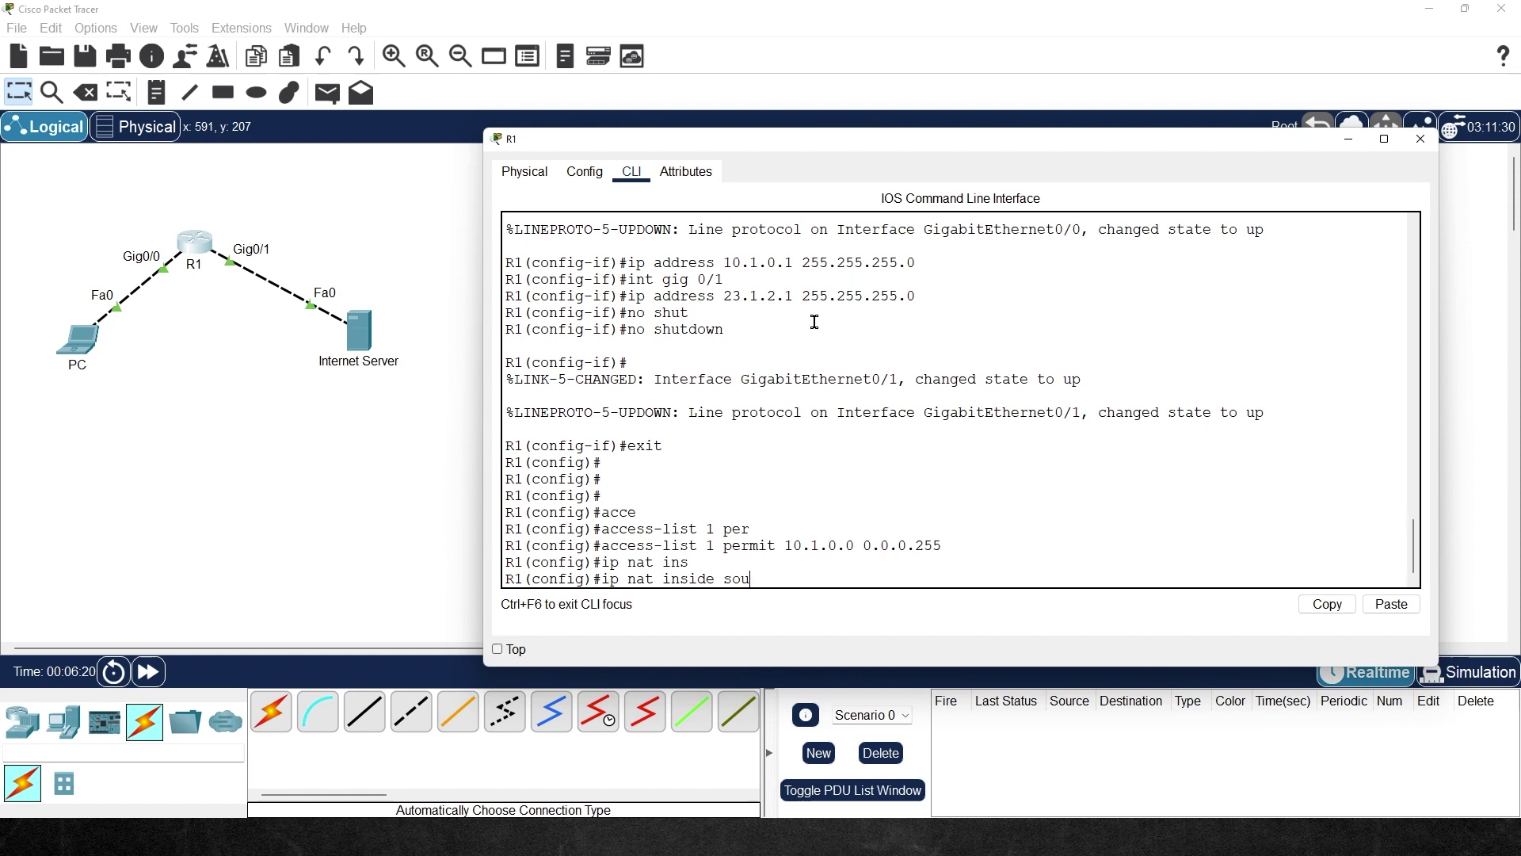
key(Tab)
text(li)
key(Tab)
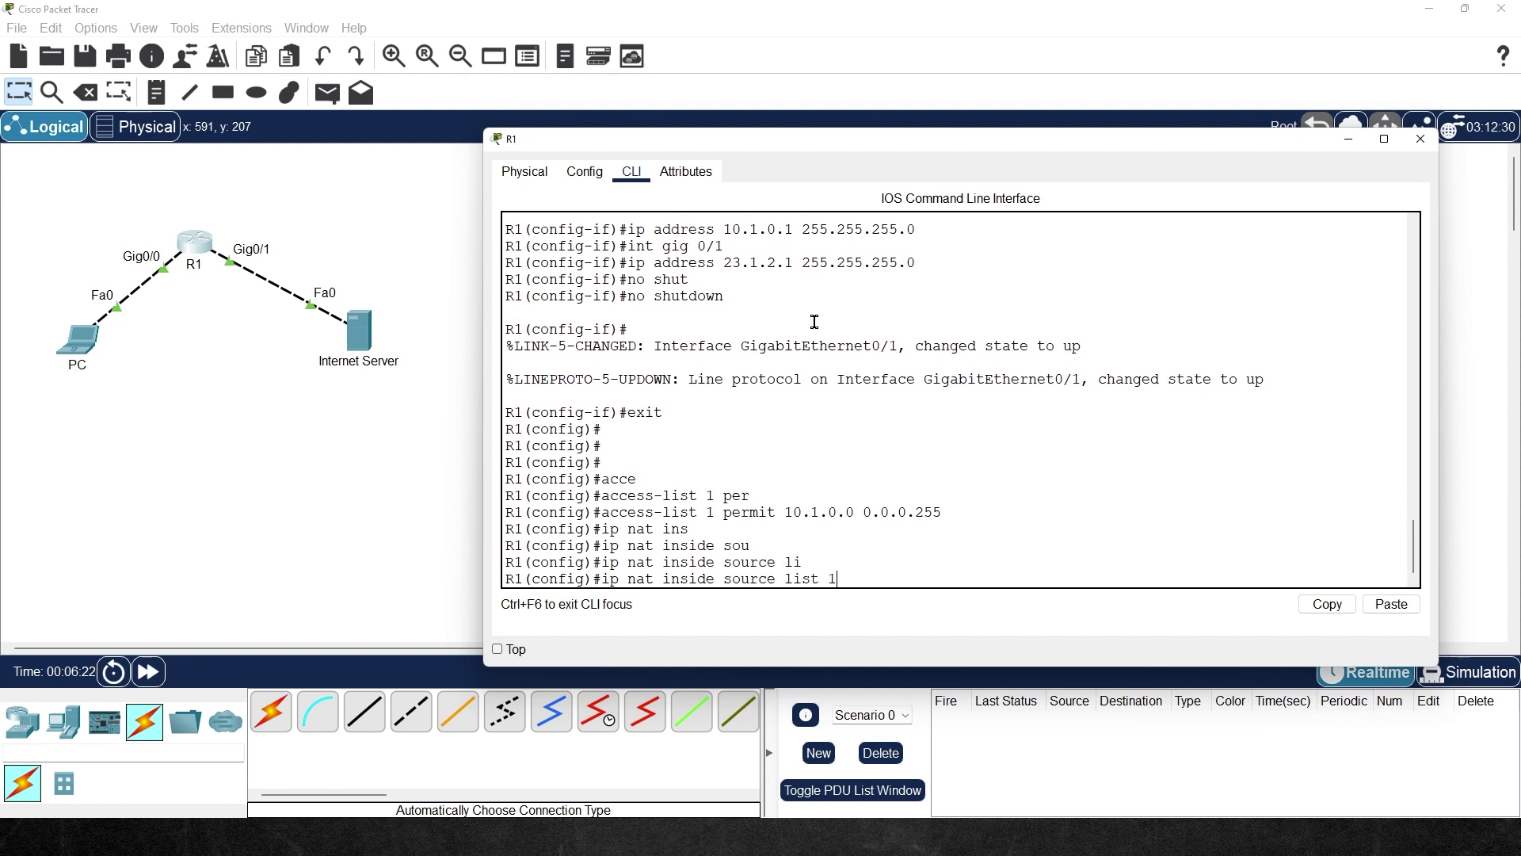
text(1 ?)
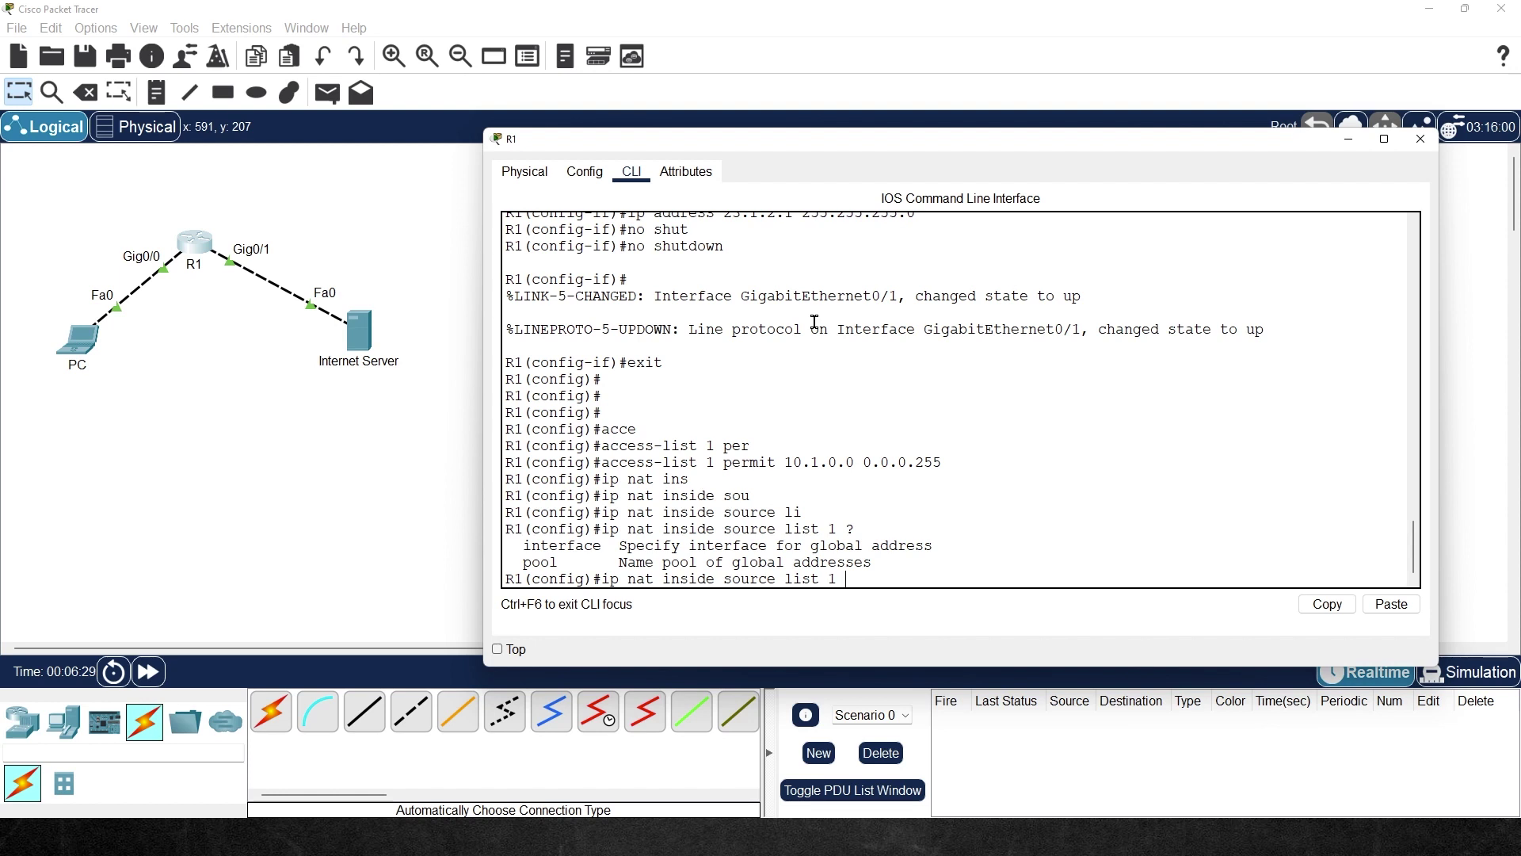
text(in)
key(Tab)
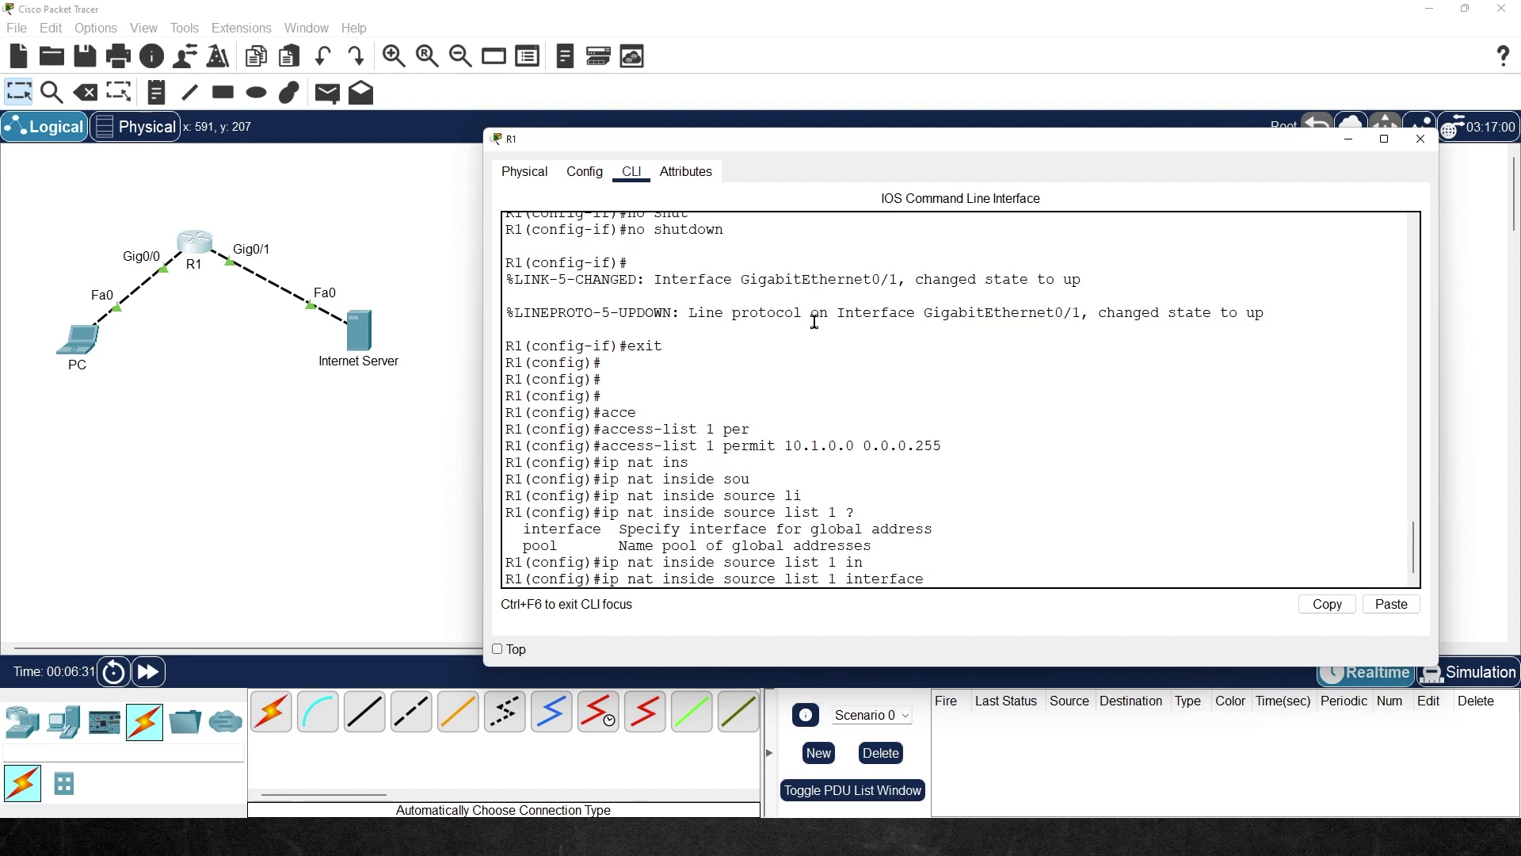
text(gig 0/1)
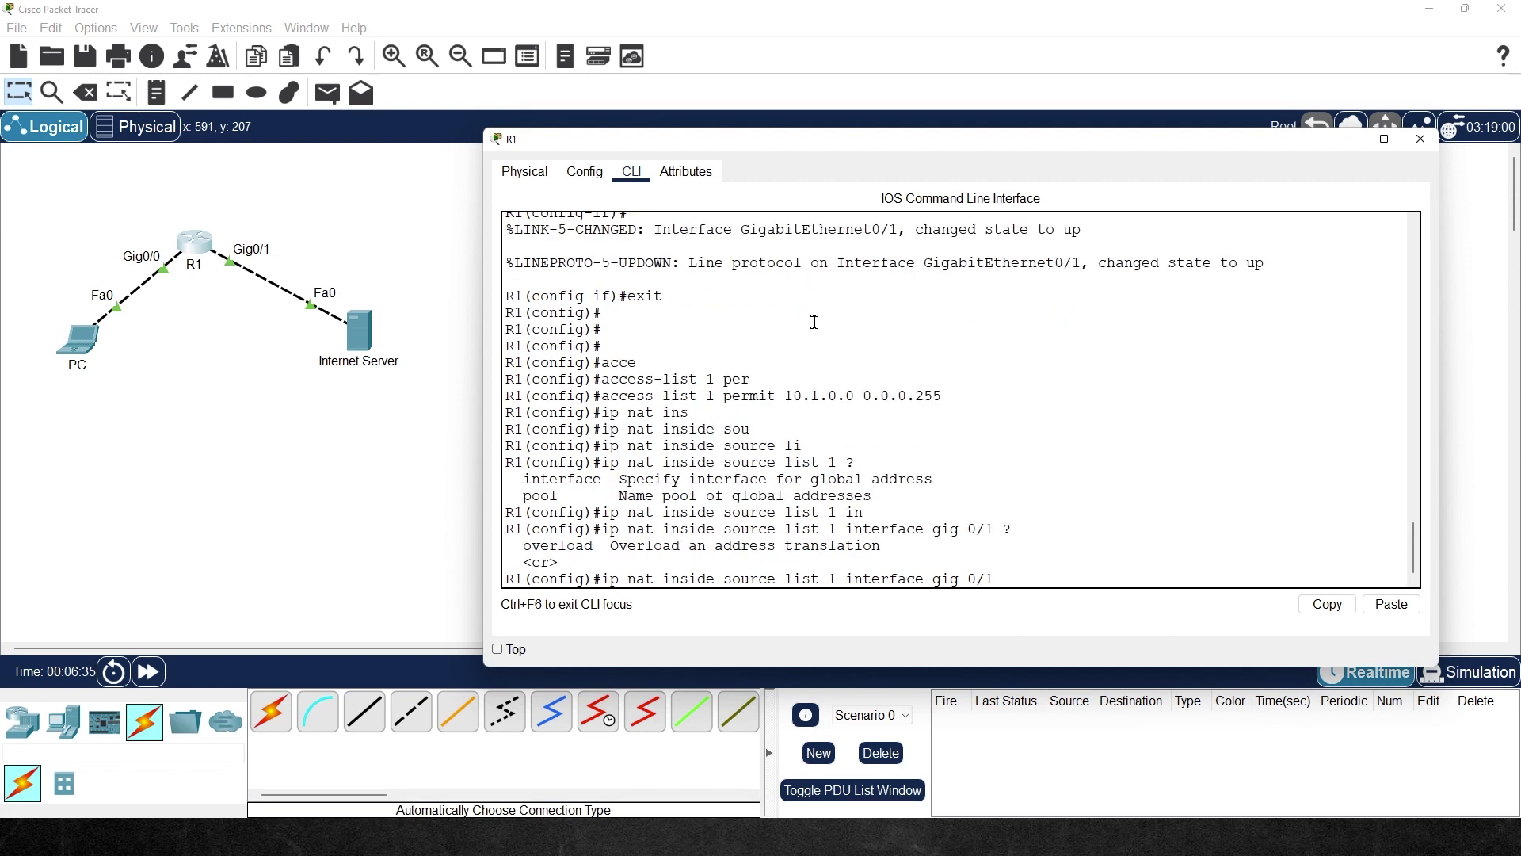
text(over)
key(Tab)
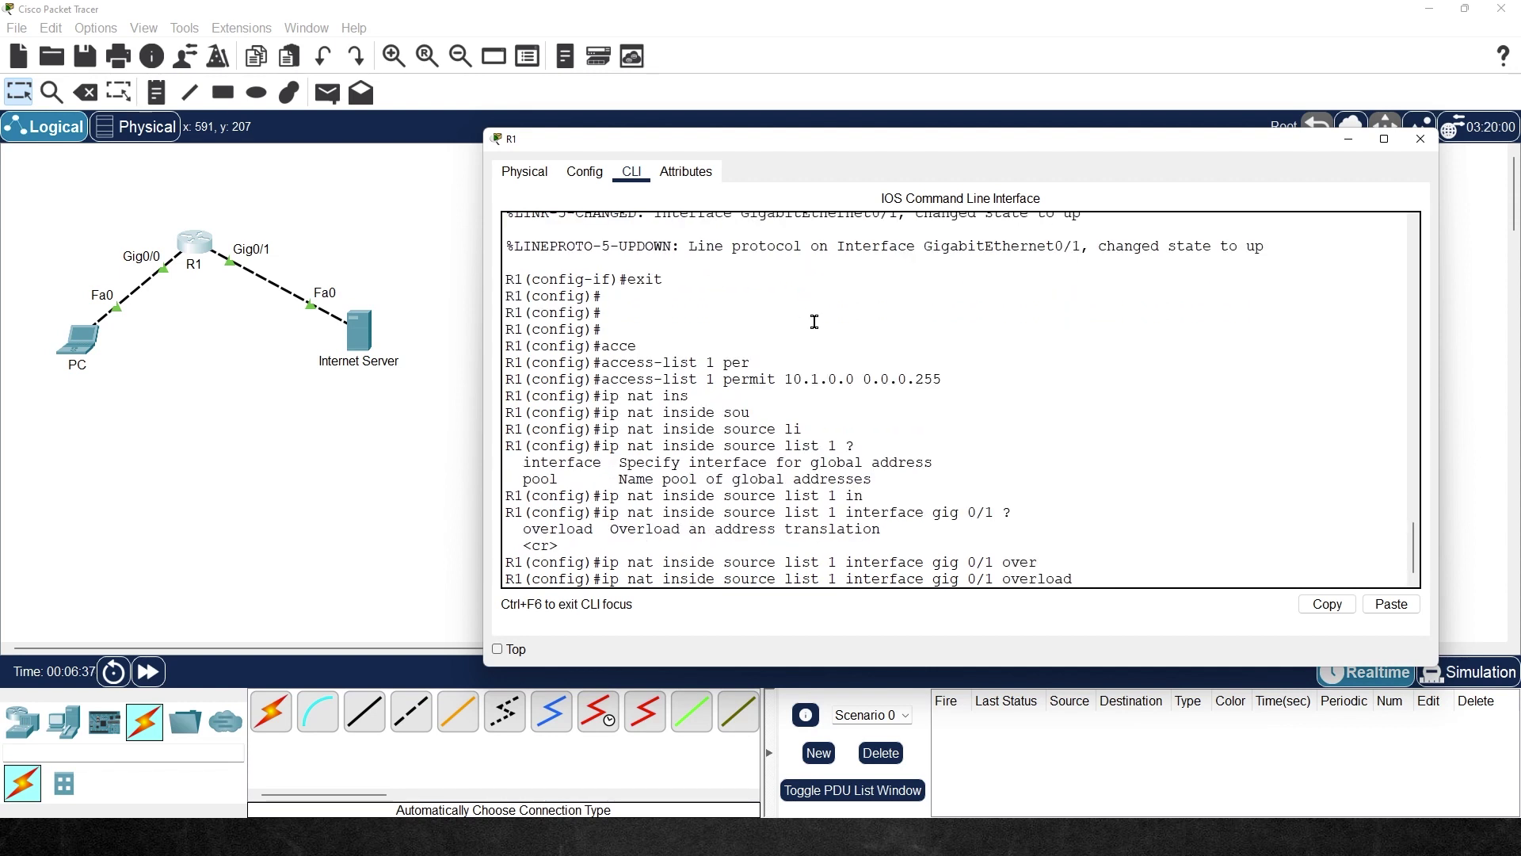
key(Return)
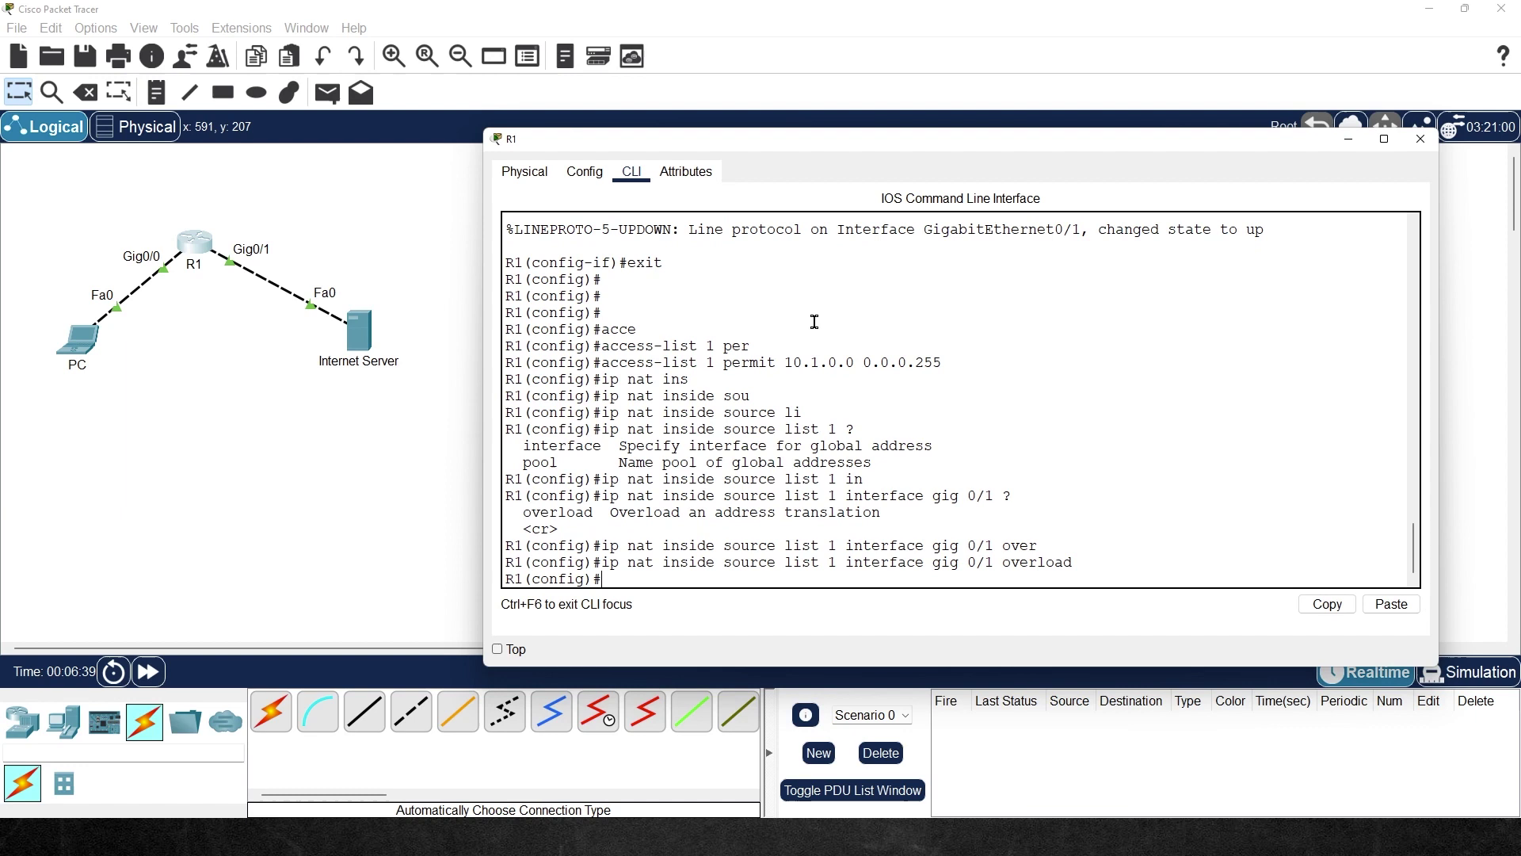
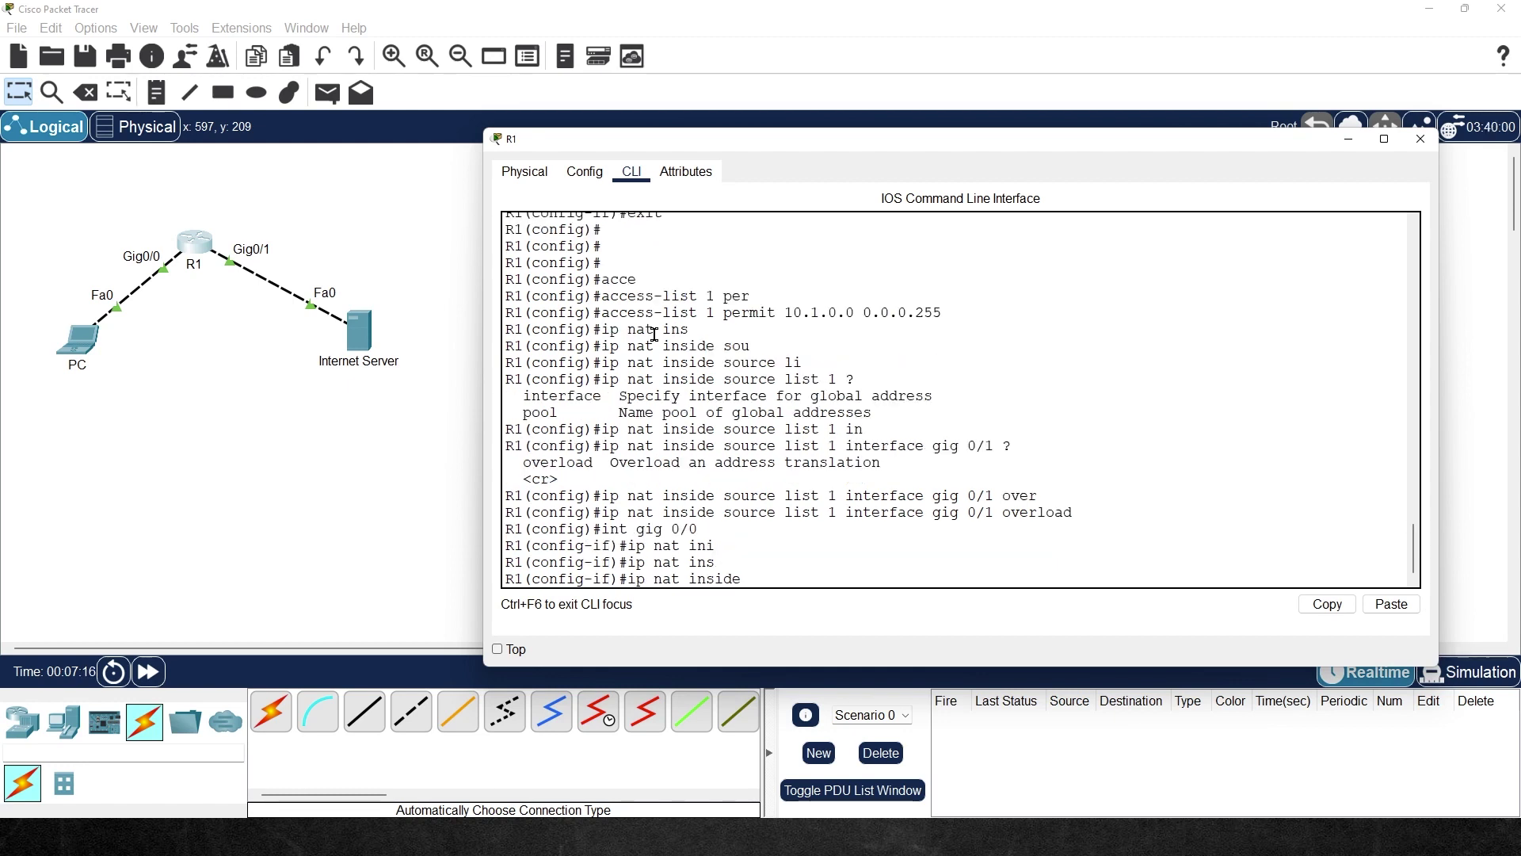
Set R1's interface gig 0/0 as NAT inside and gig 0/1 as NAT outside.
key(Return)
text(int gig 0/1)
key(Return)
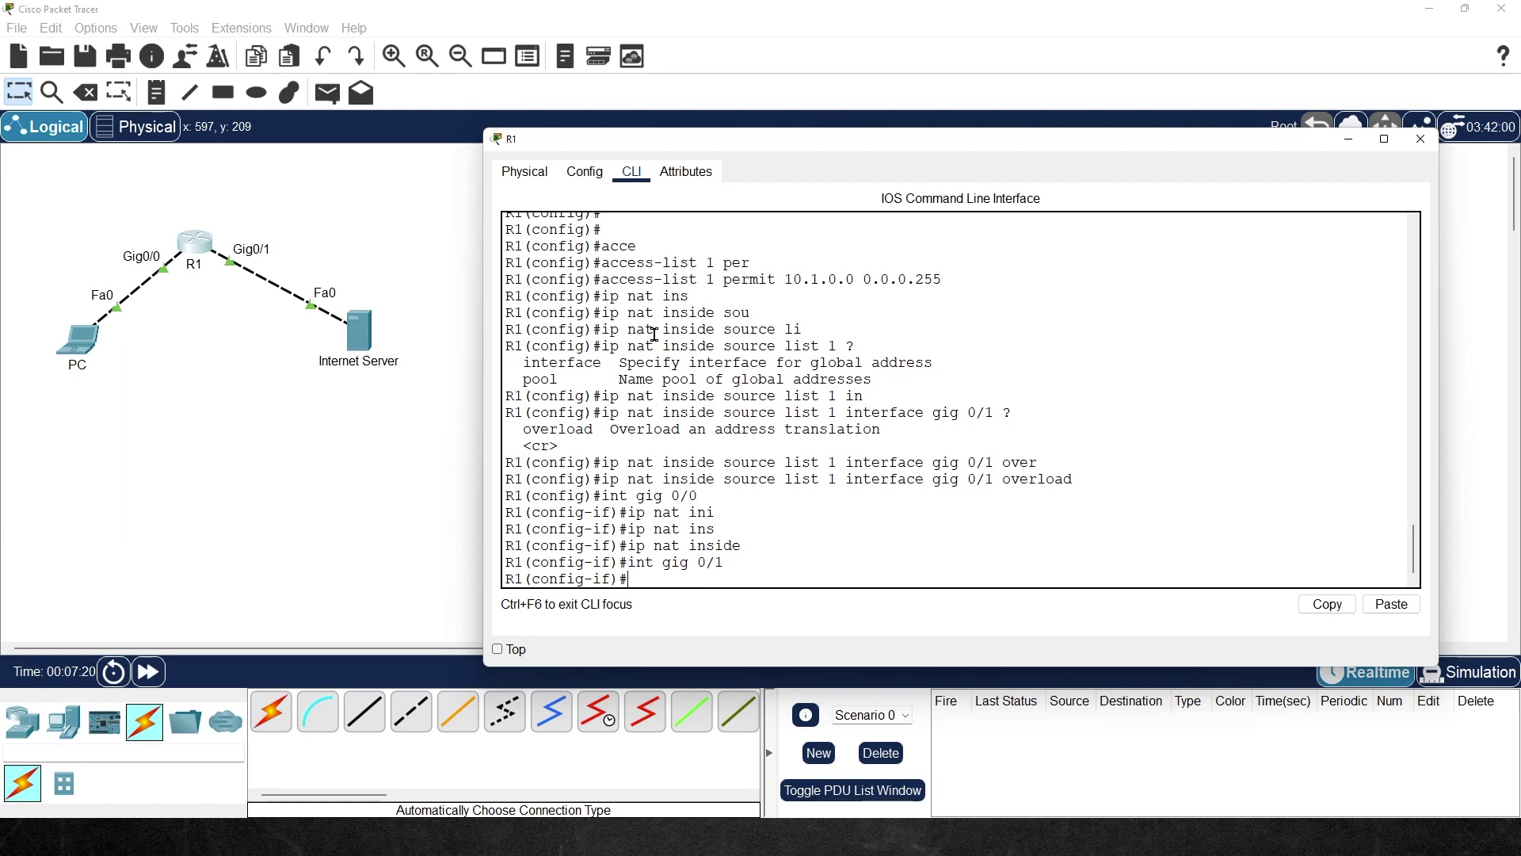
text(ip nat outside)
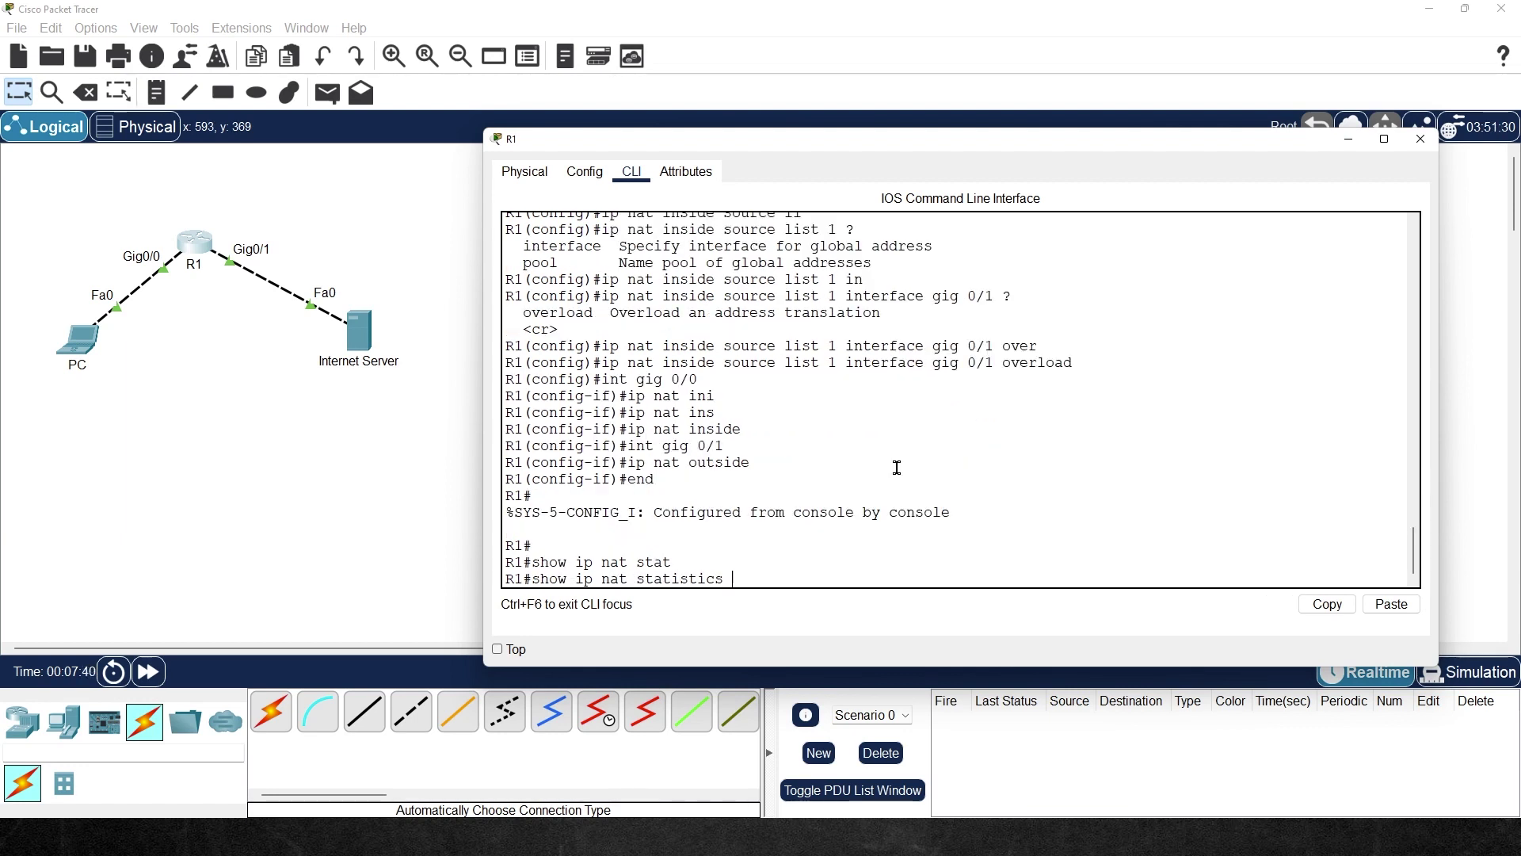
Show R1's NAT statistics from privileged mode and check the inside and outside interface entries.
key(Return)
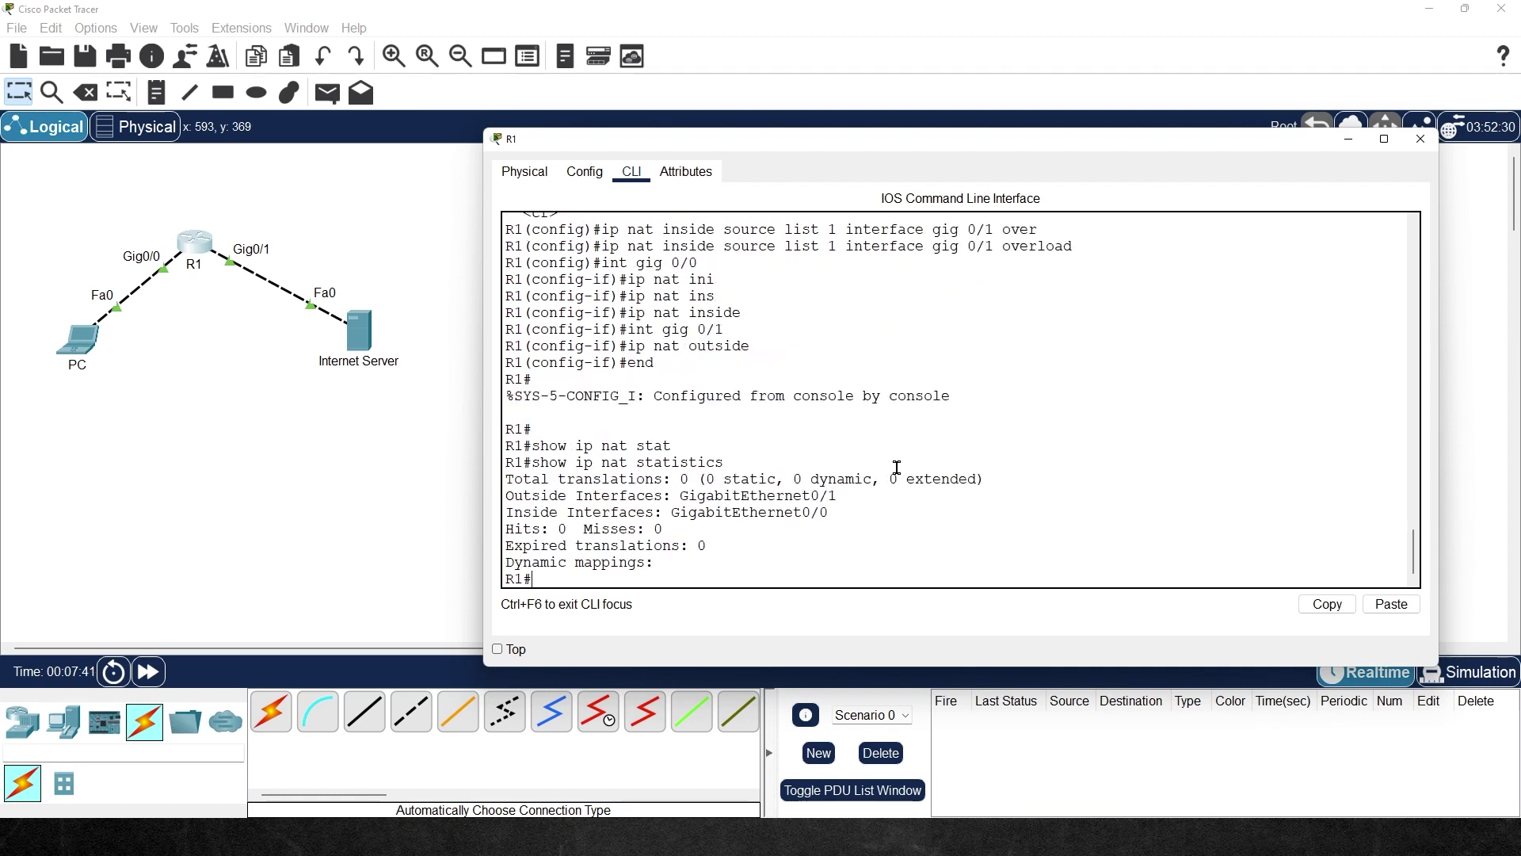
triple_click(592, 513)
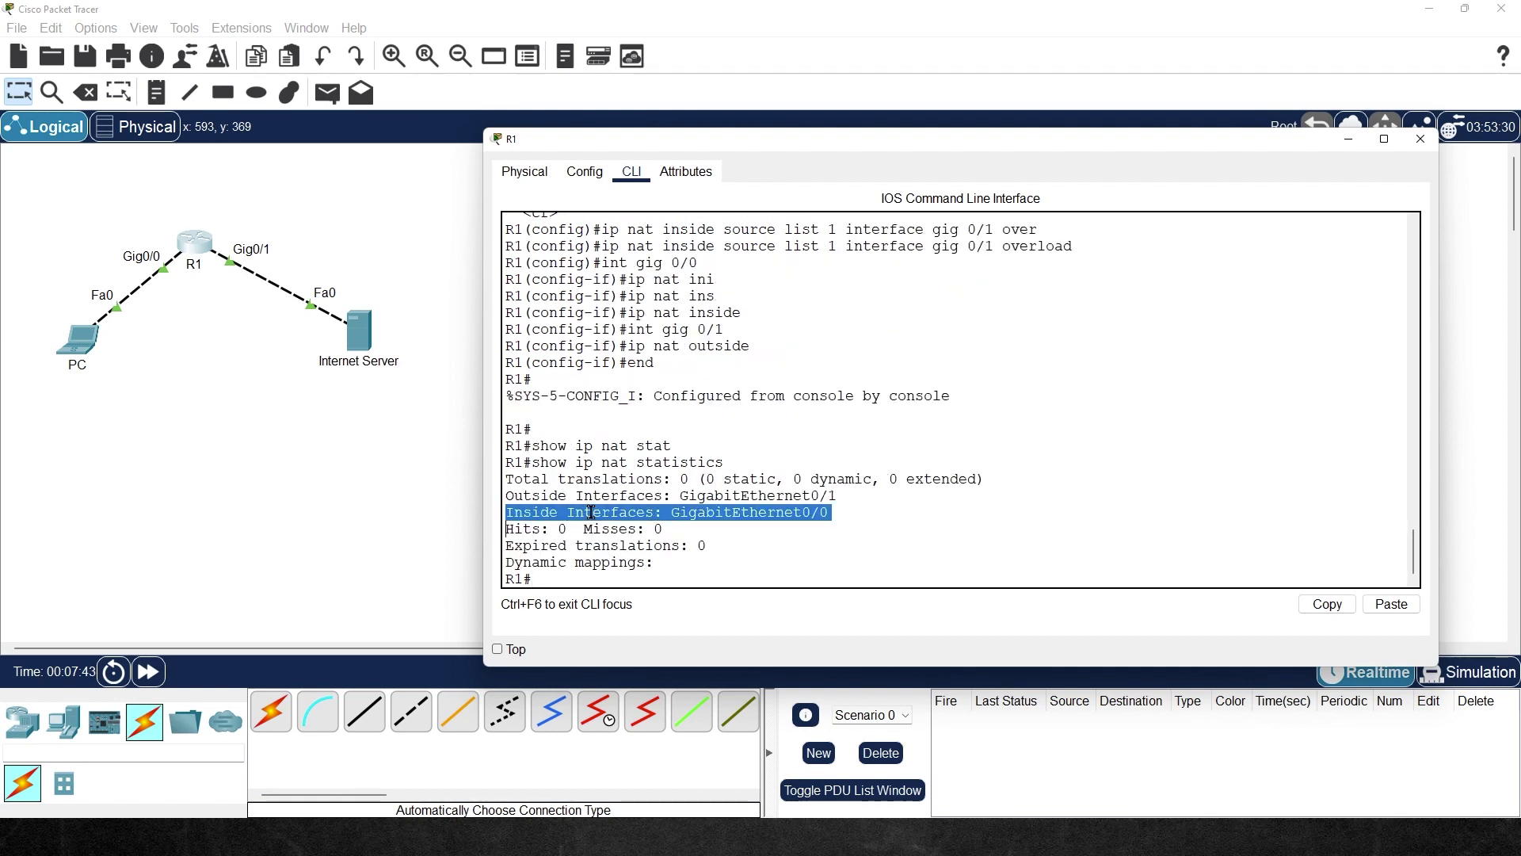
triple_click(610, 496)
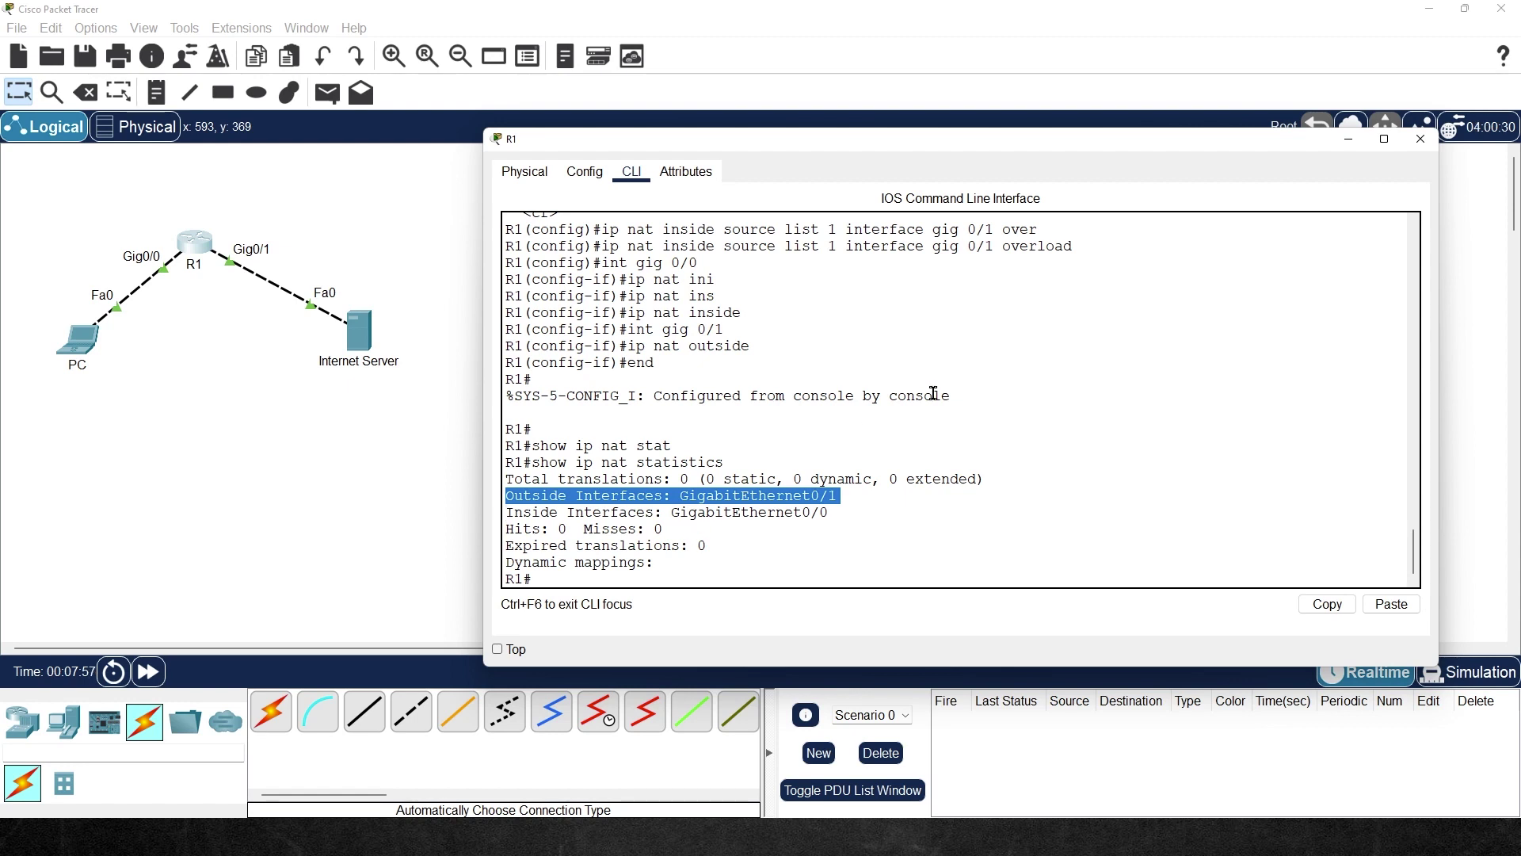
List the NAT lines of R1's running configuration with show run | include nat and check the overload rule.
text(show run | include nat)
key(Return)
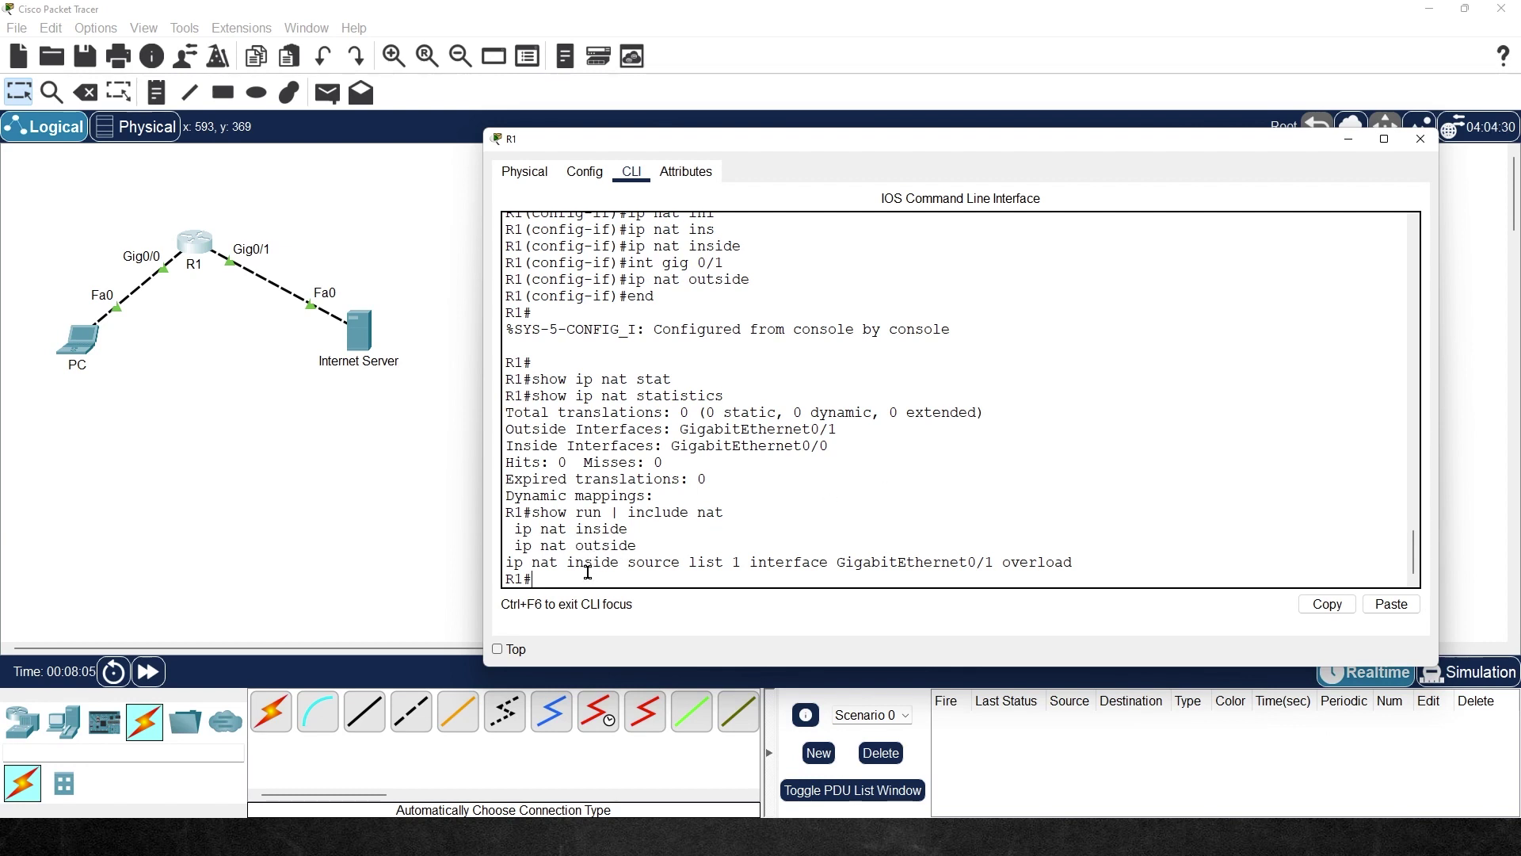
triple_click(613, 563)
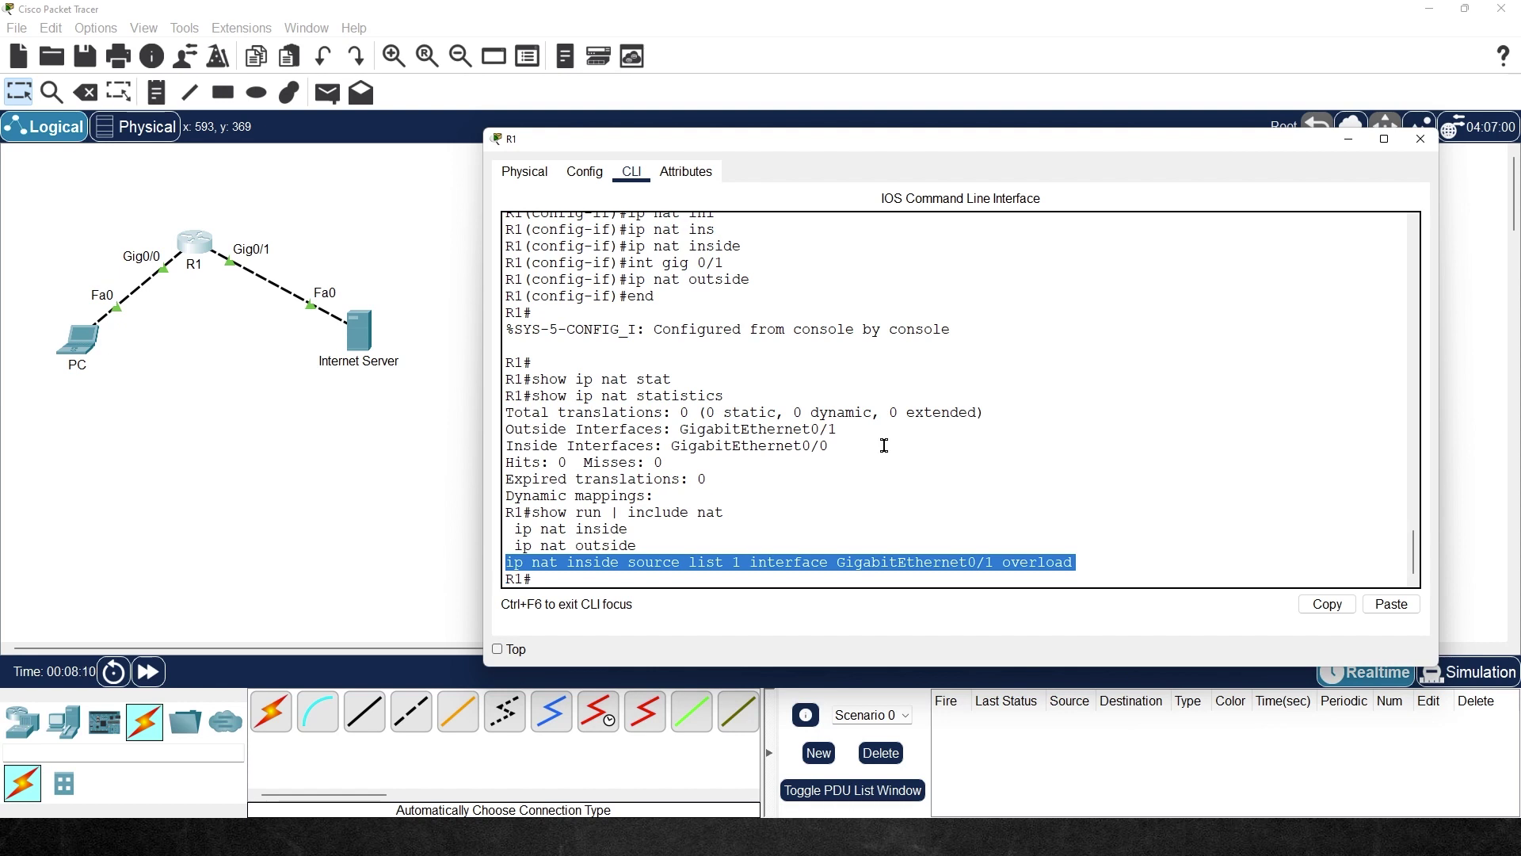
Show R1's table of active translations with show ip nat translations.
text(show ip nat translations)
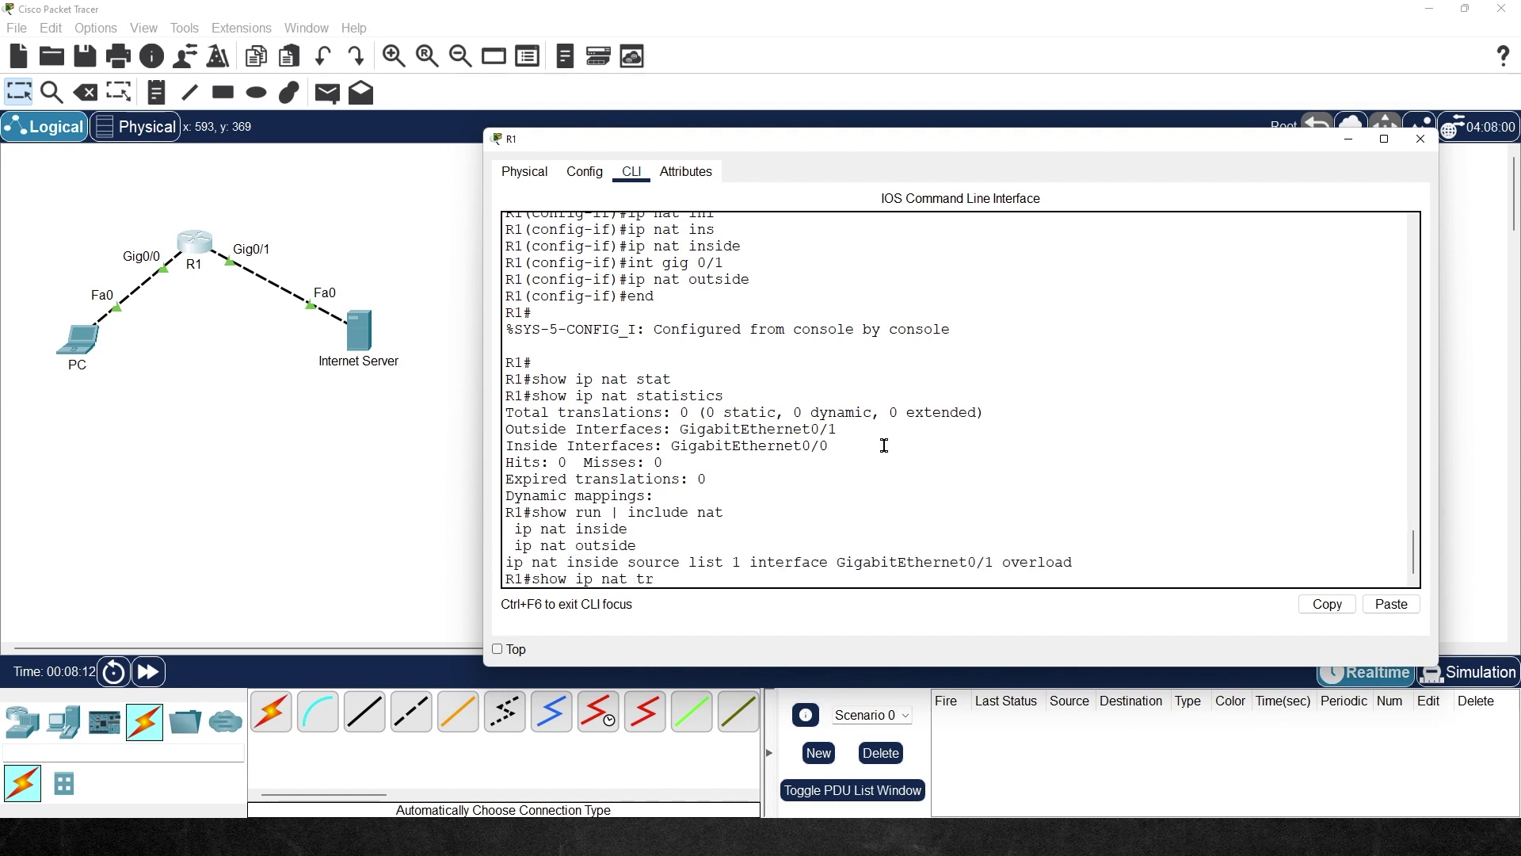
key(Tab)
key(Return)
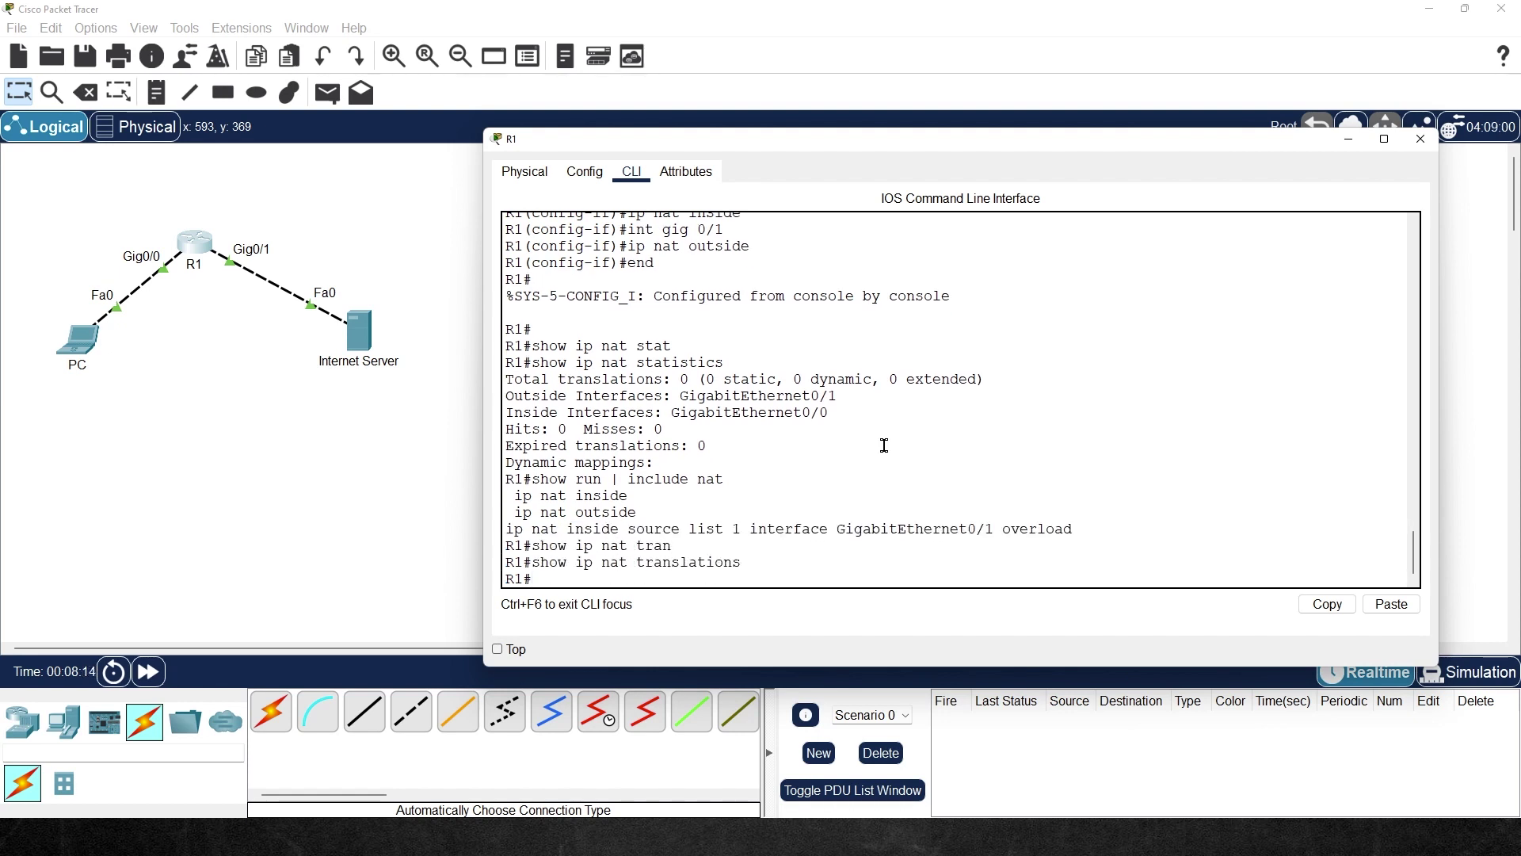
key(Return)
key(Return)
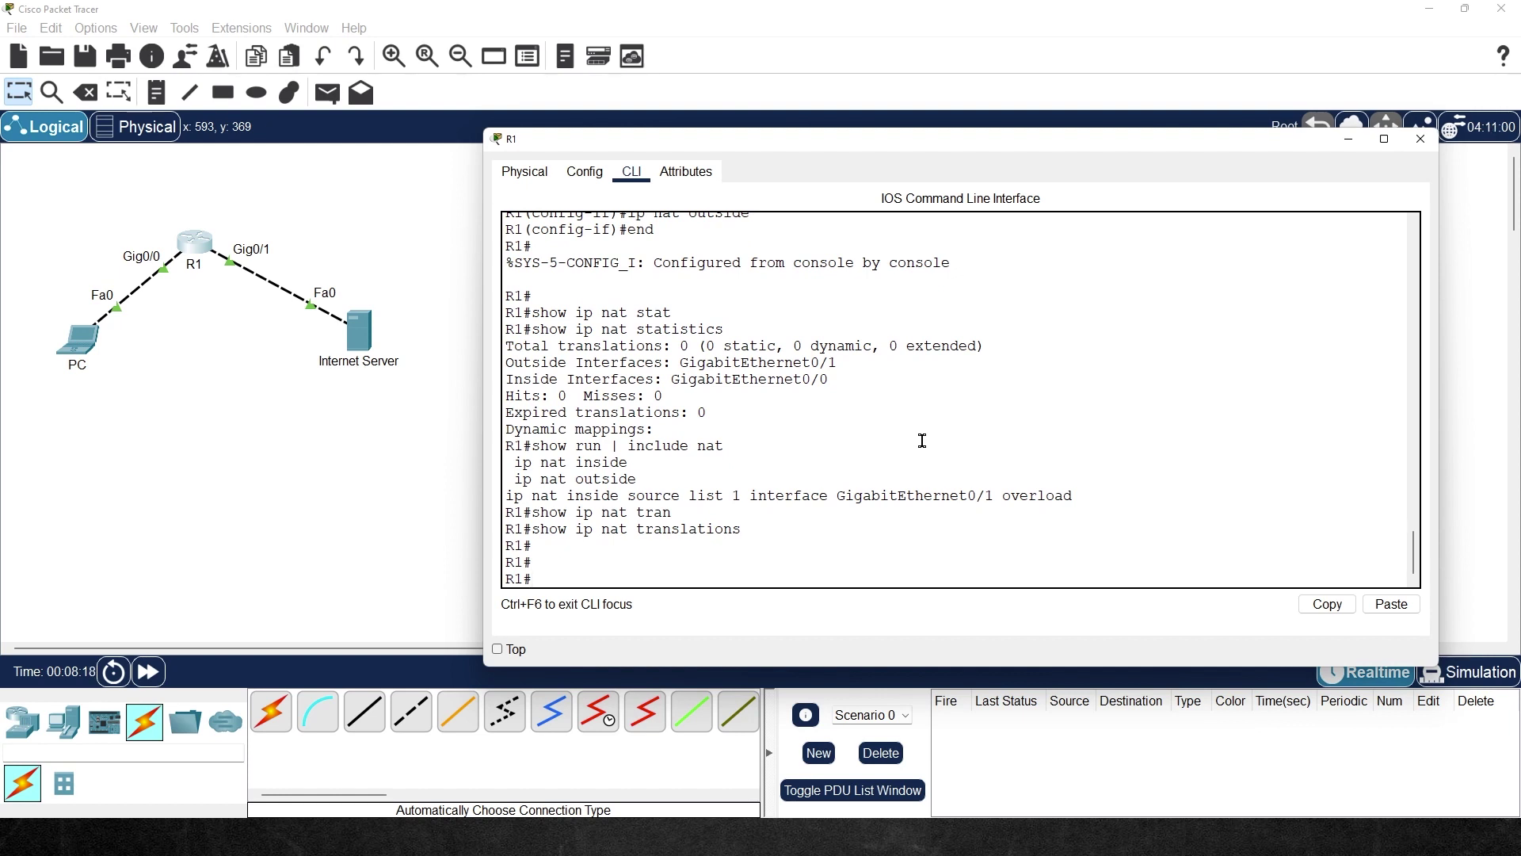
Ping 23.1.2.100 from PC once more to test connectivity through R1's NAT.
click(79, 339)
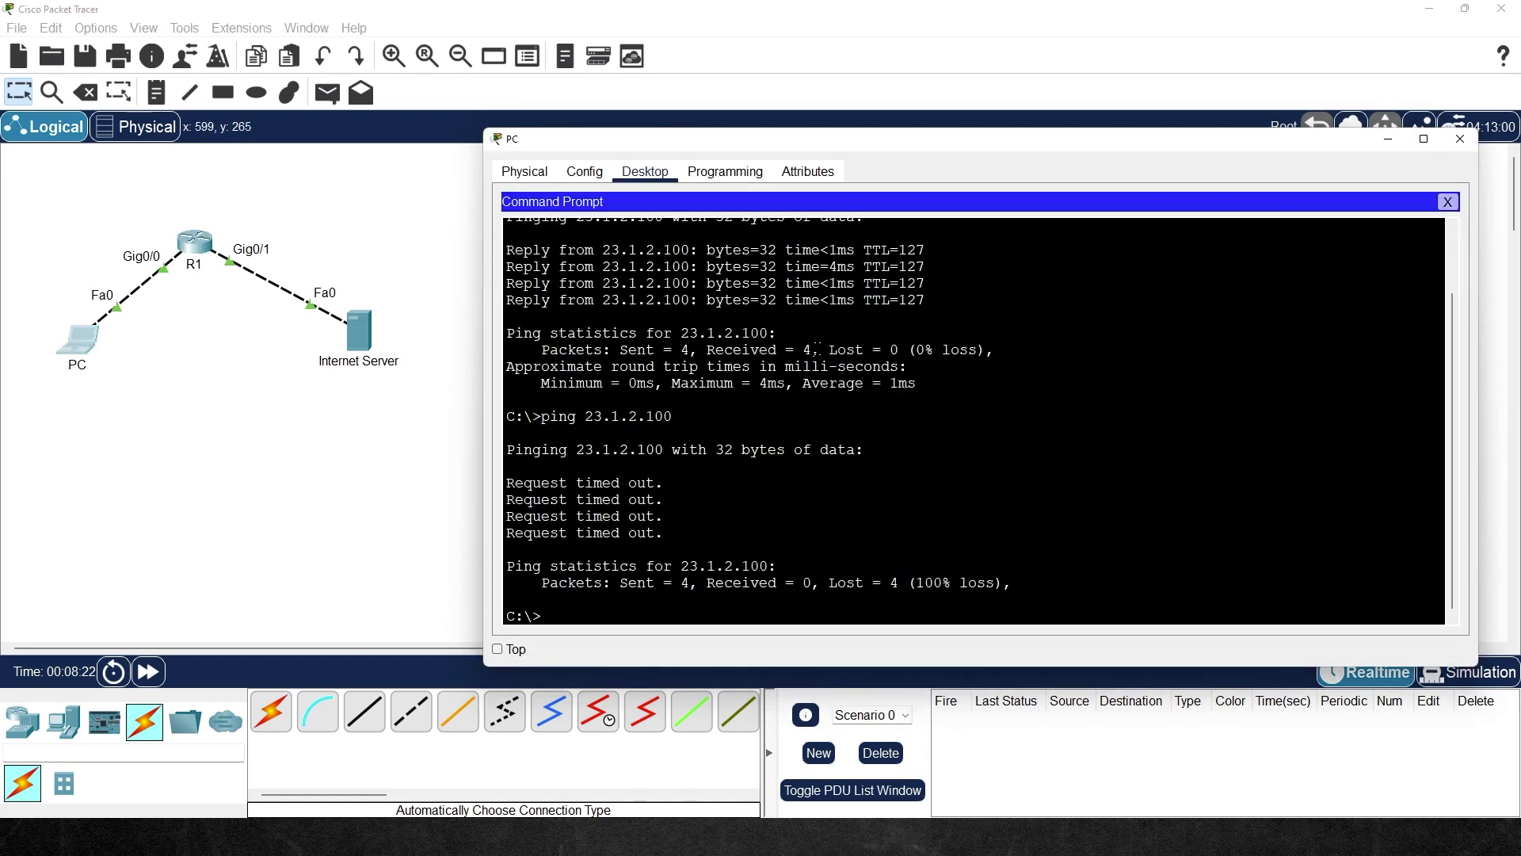
key(Up)
key(Return)
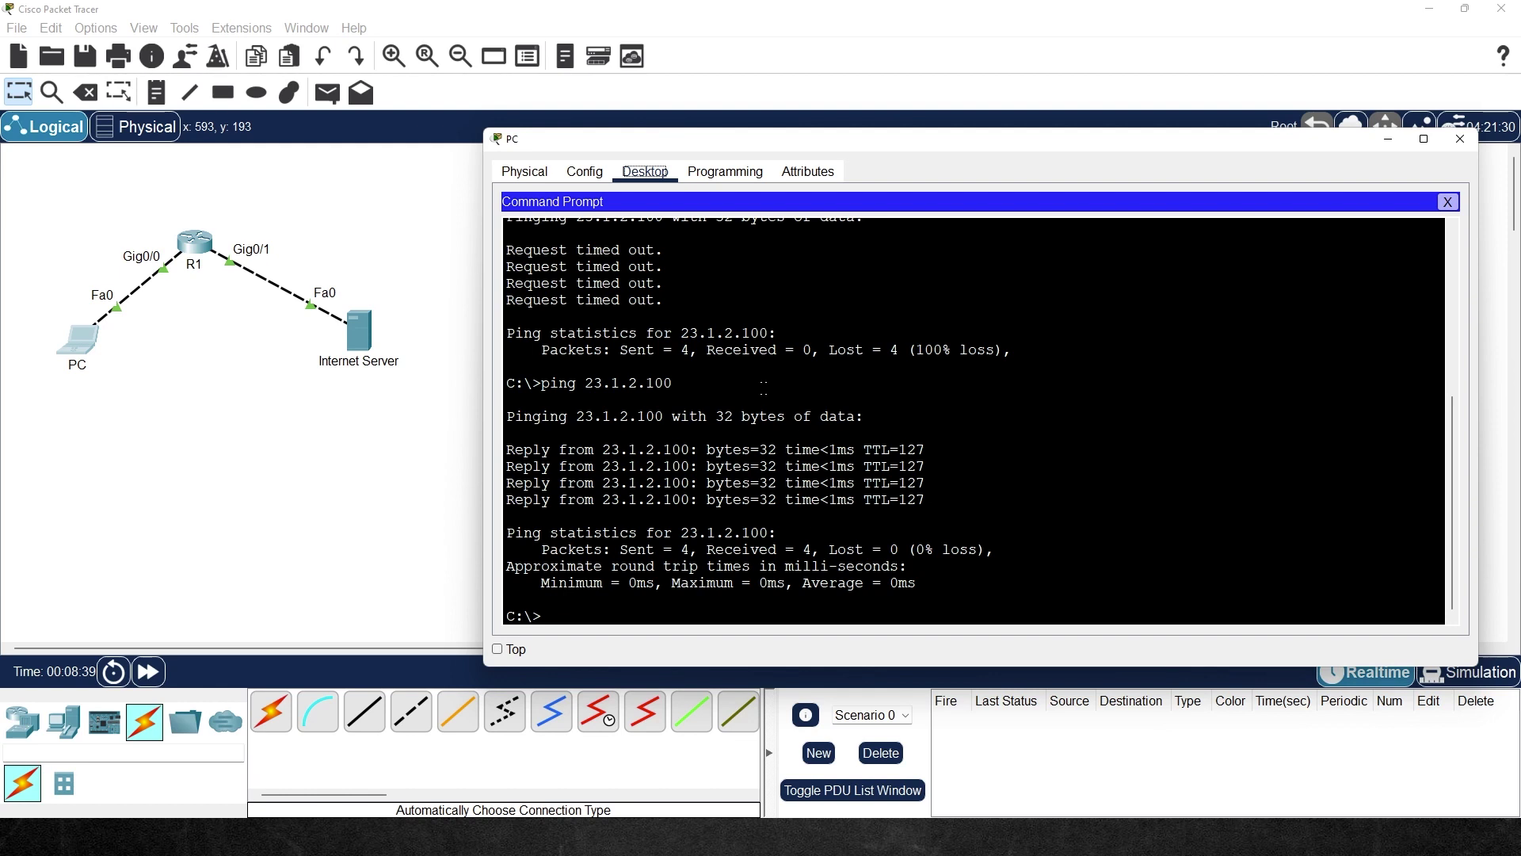
Close PC's command prompt and load the web page at 23.1.2.100 in PC's web browser.
click(1451, 204)
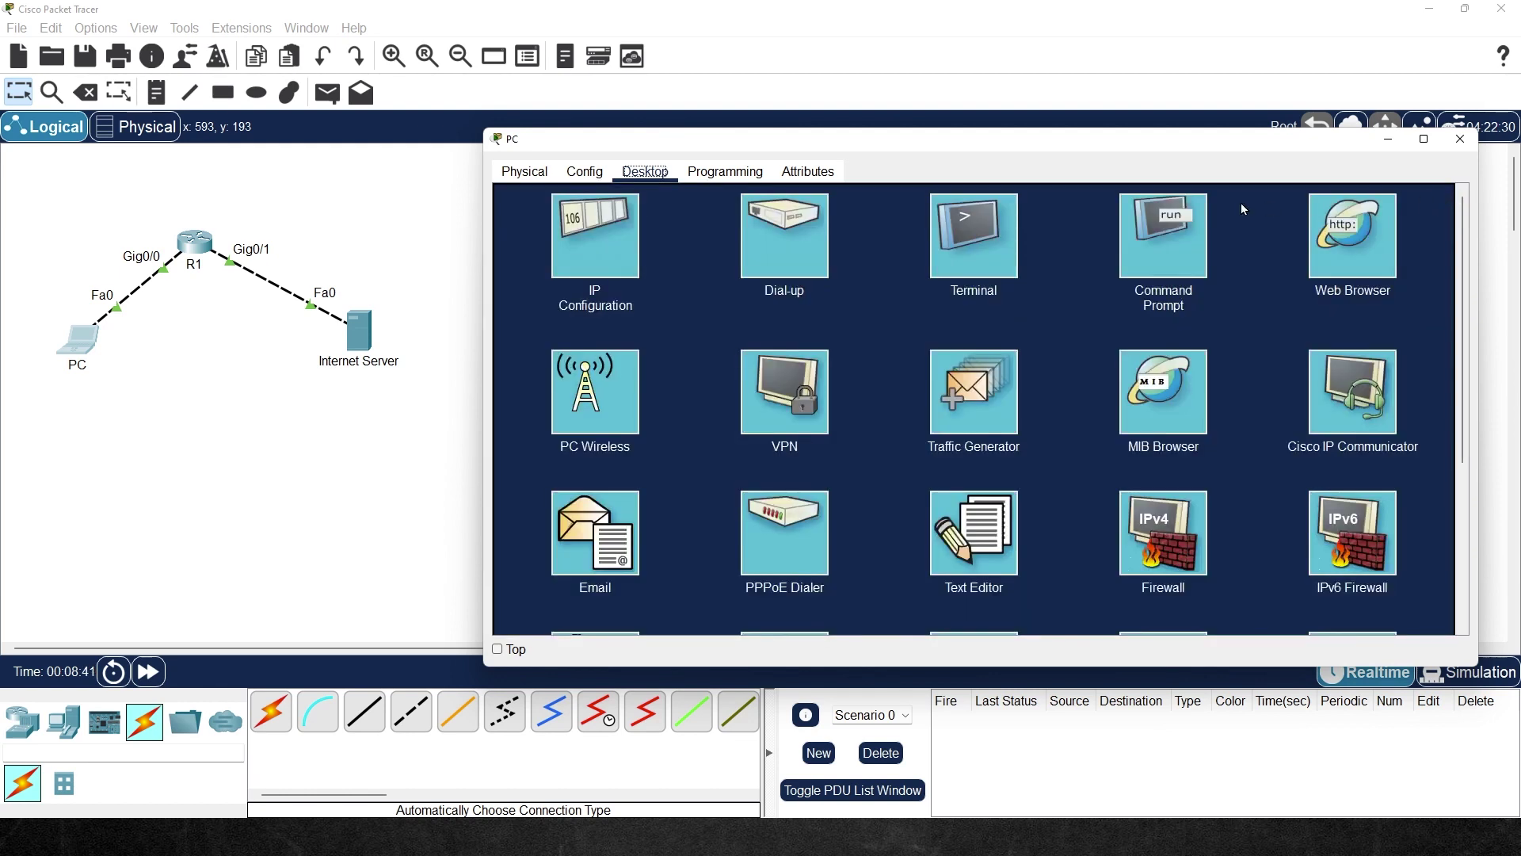
click(1333, 292)
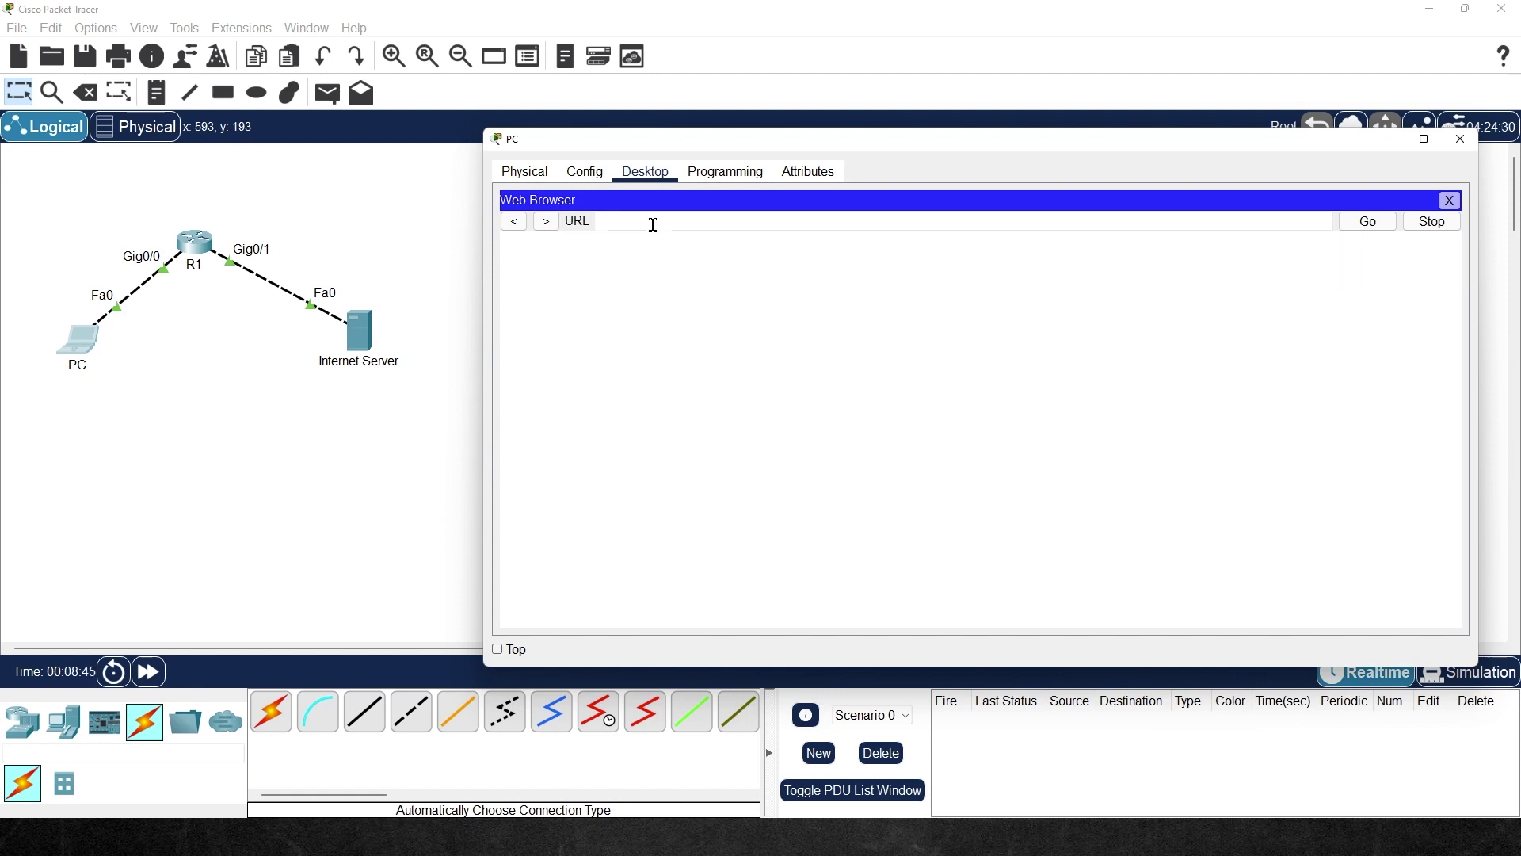
text(23.1.2.100)
key(Return)
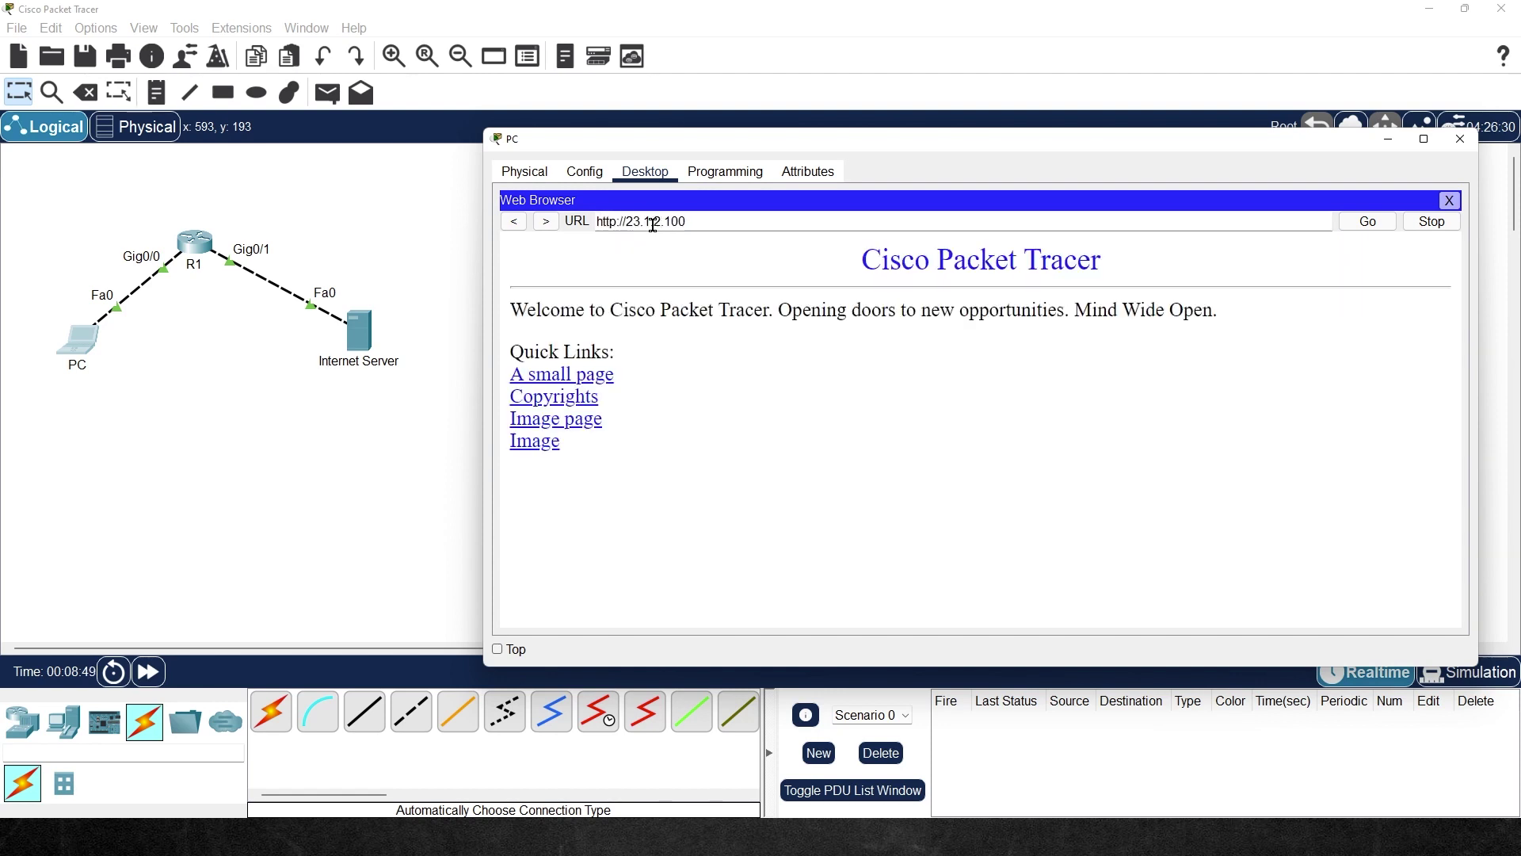
Run show ip nat translations on R1 again and highlight the ICMP and TCP entries in the table.
click(201, 255)
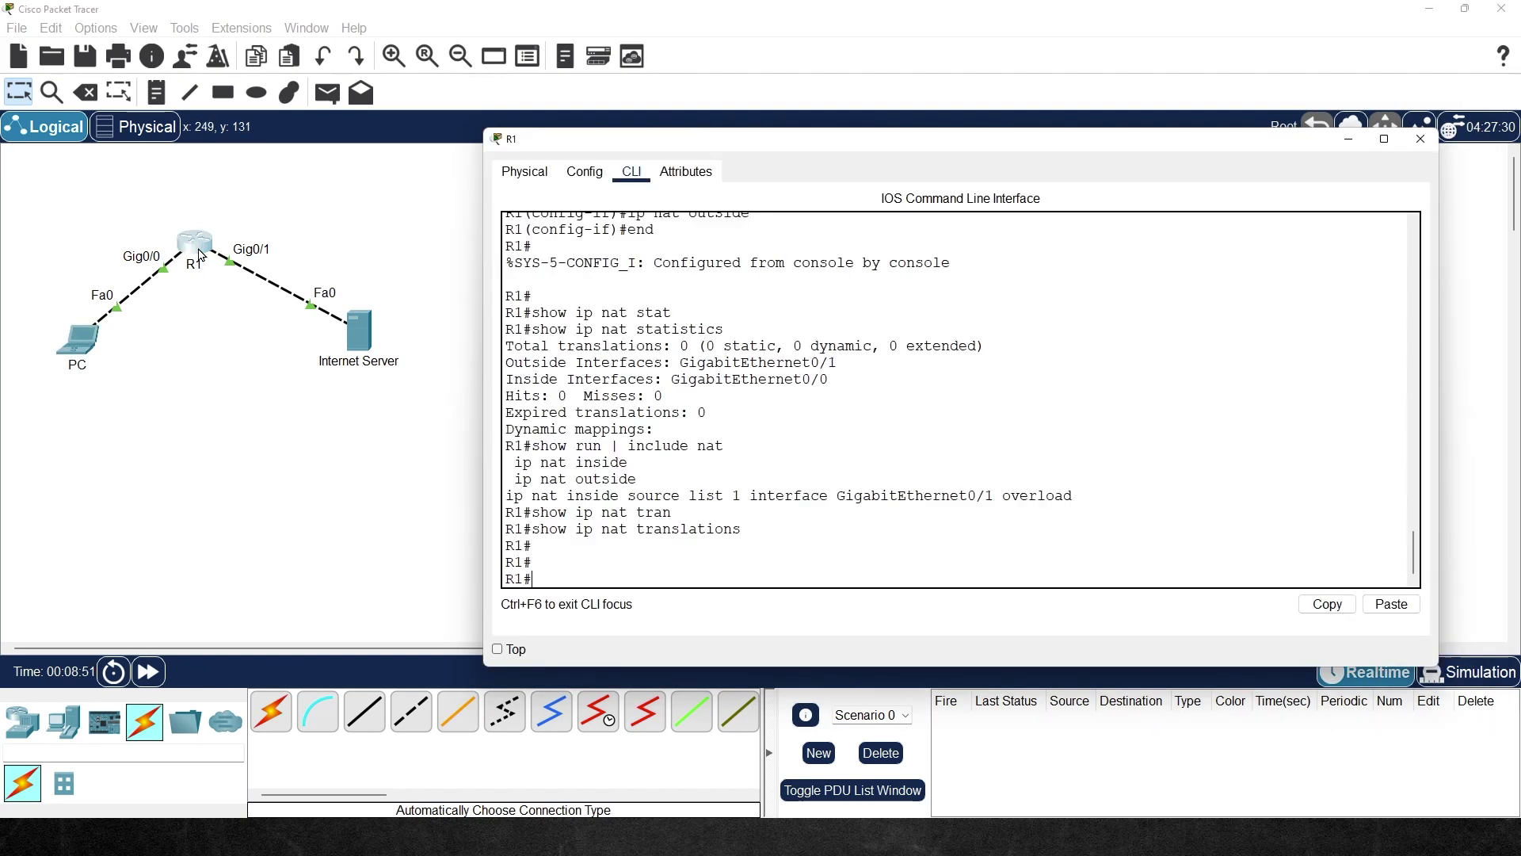
key(Up)
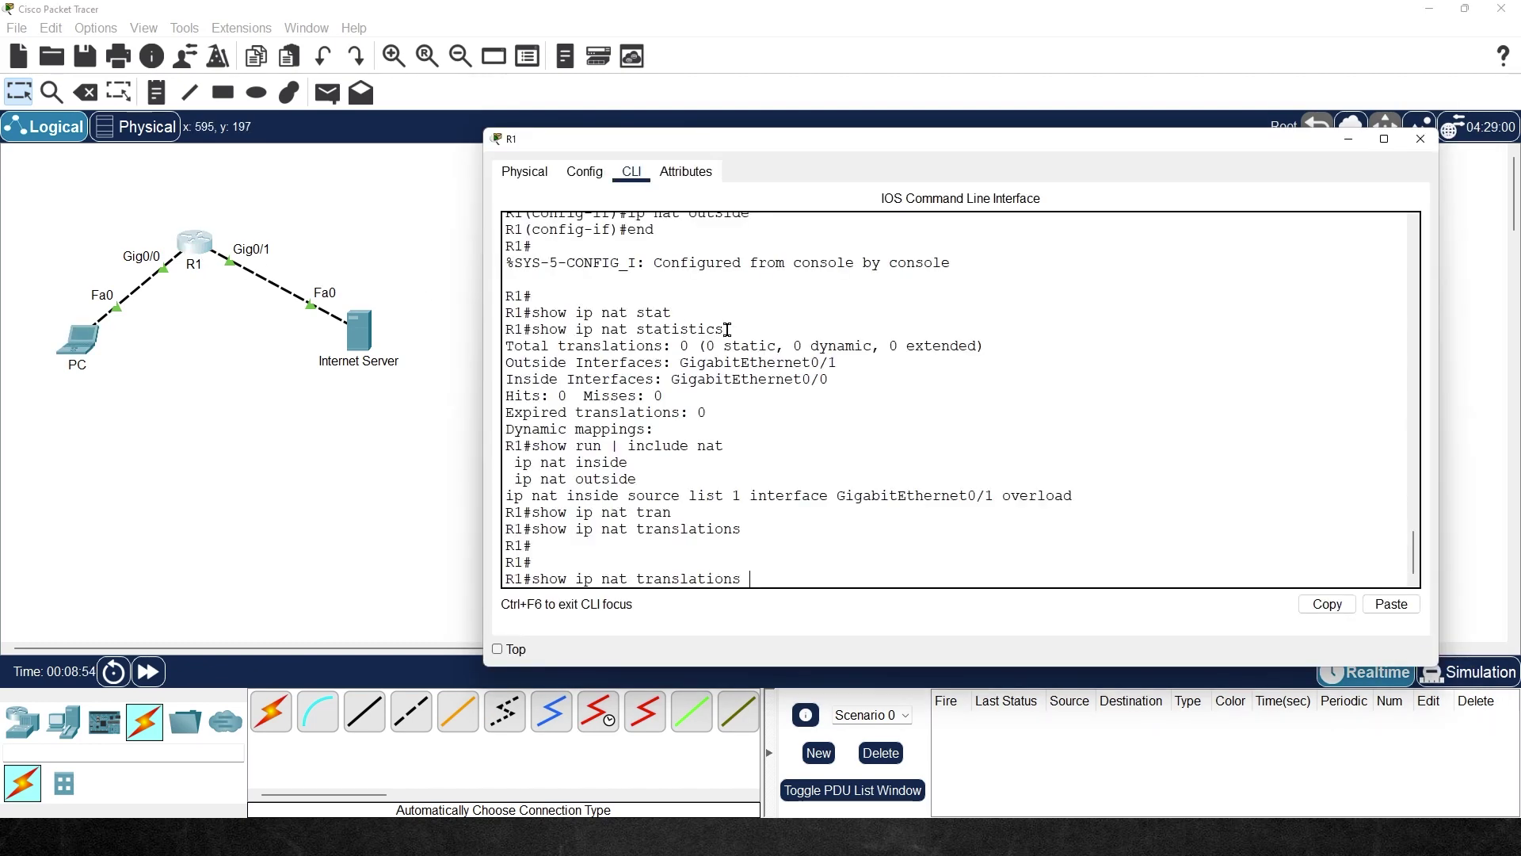
key(Return)
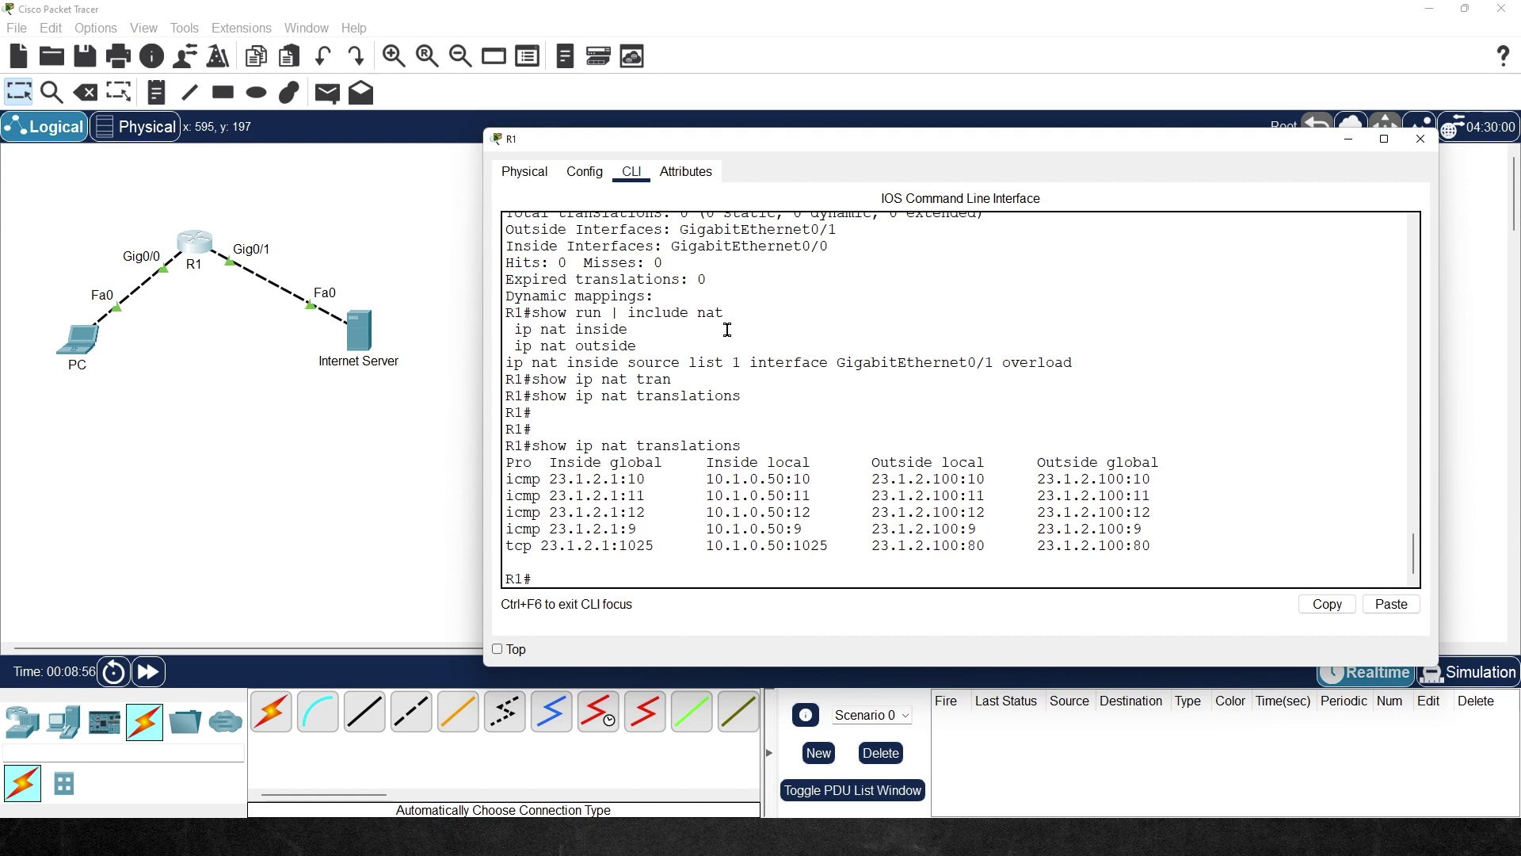
drag(505, 478, 1149, 528)
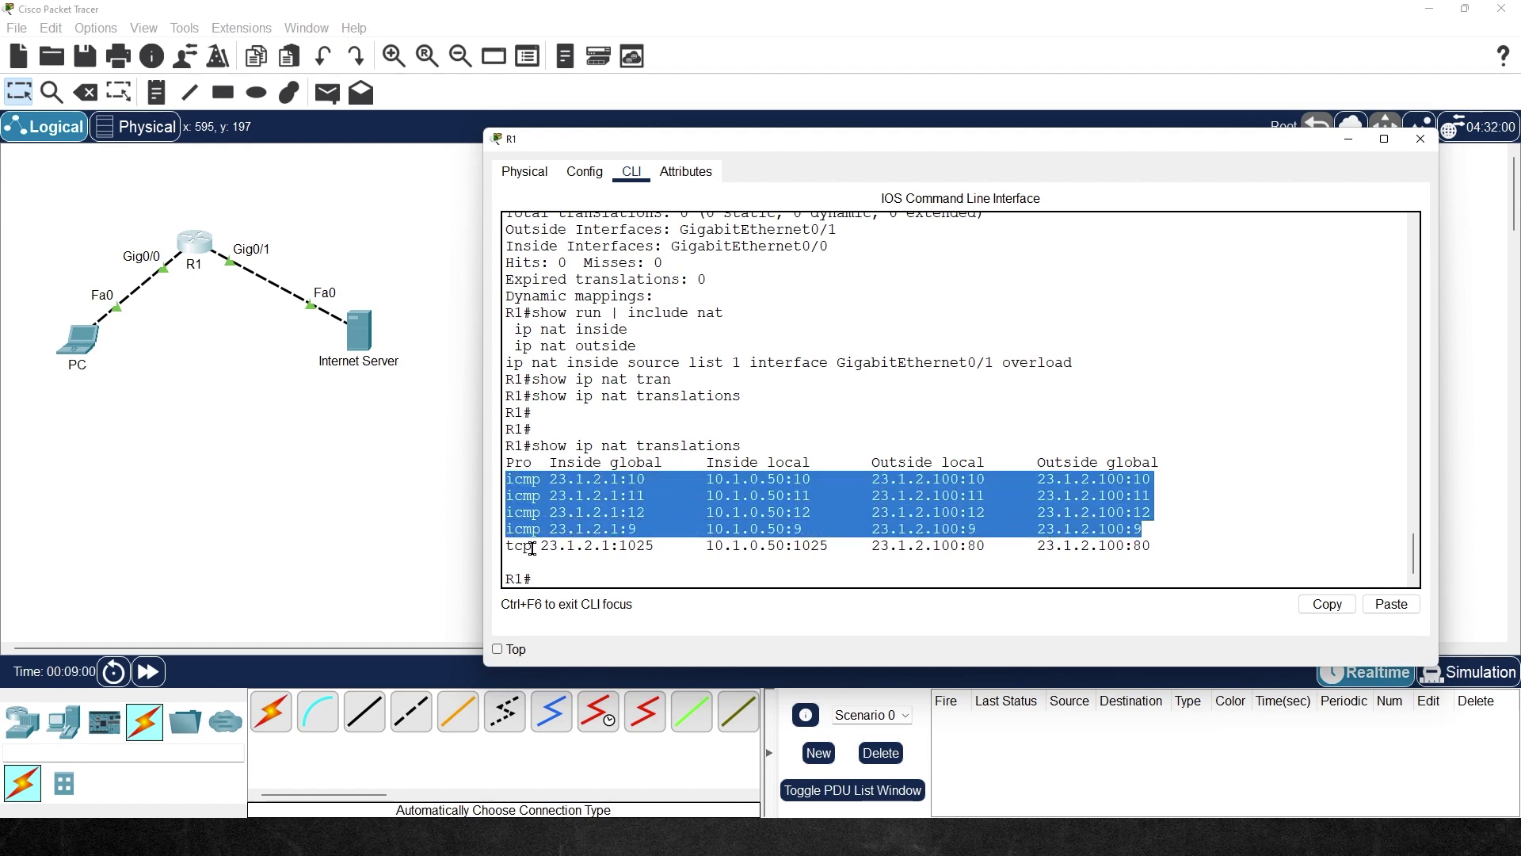
drag(506, 547, 1110, 545)
drag(1175, 531, 1175, 540)
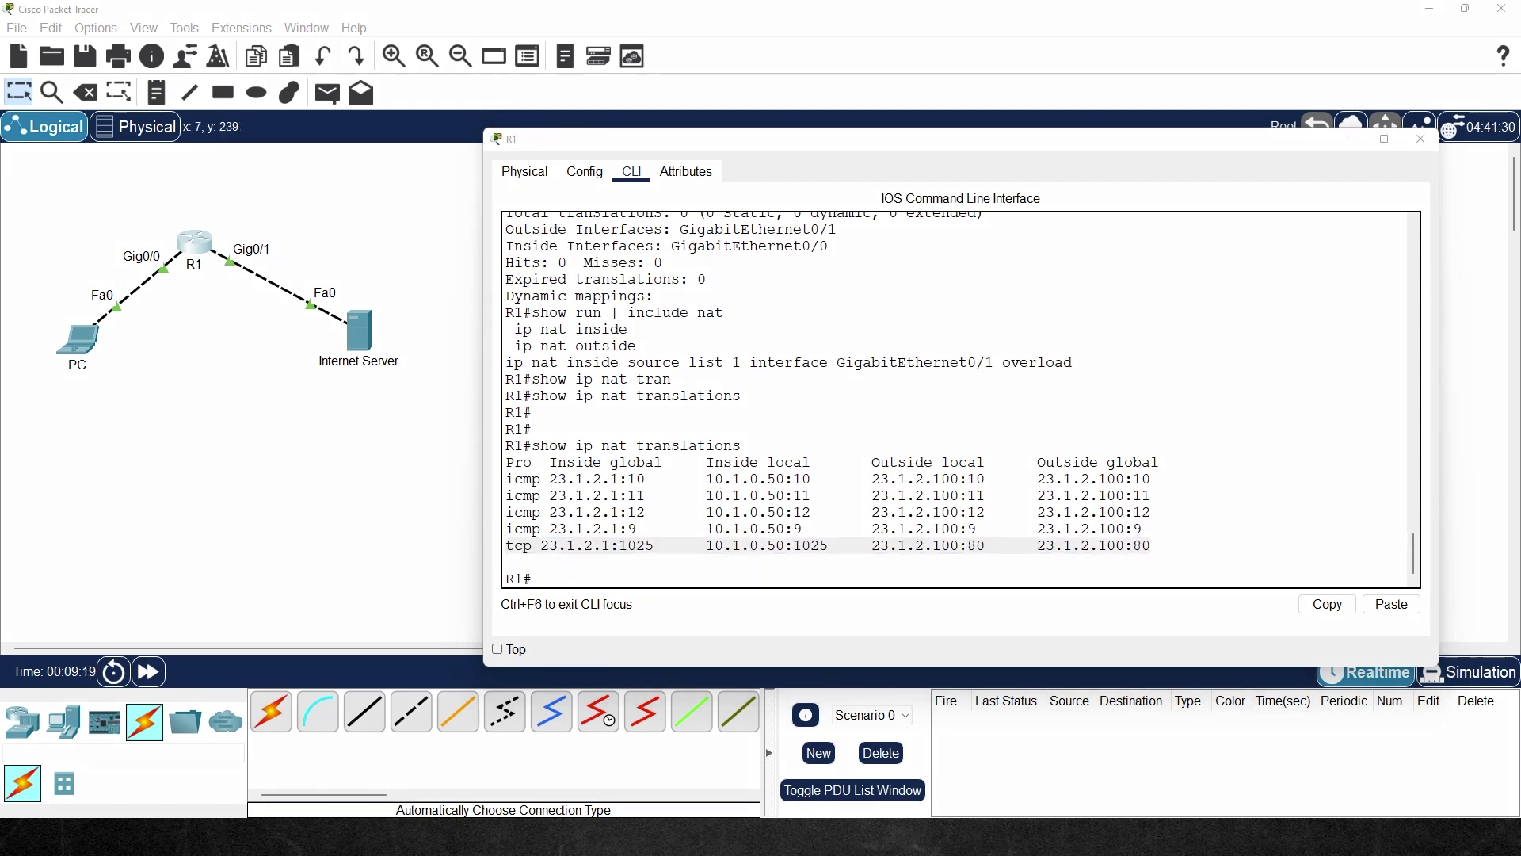
drag(583, 485, 573, 493)
mouse_move(718, 482)
mouse_down()
mouse_move(1018, 485)
mouse_move(1039, 461)
mouse_move(1100, 453)
mouse_up()
drag(1034, 388, 1035, 418)
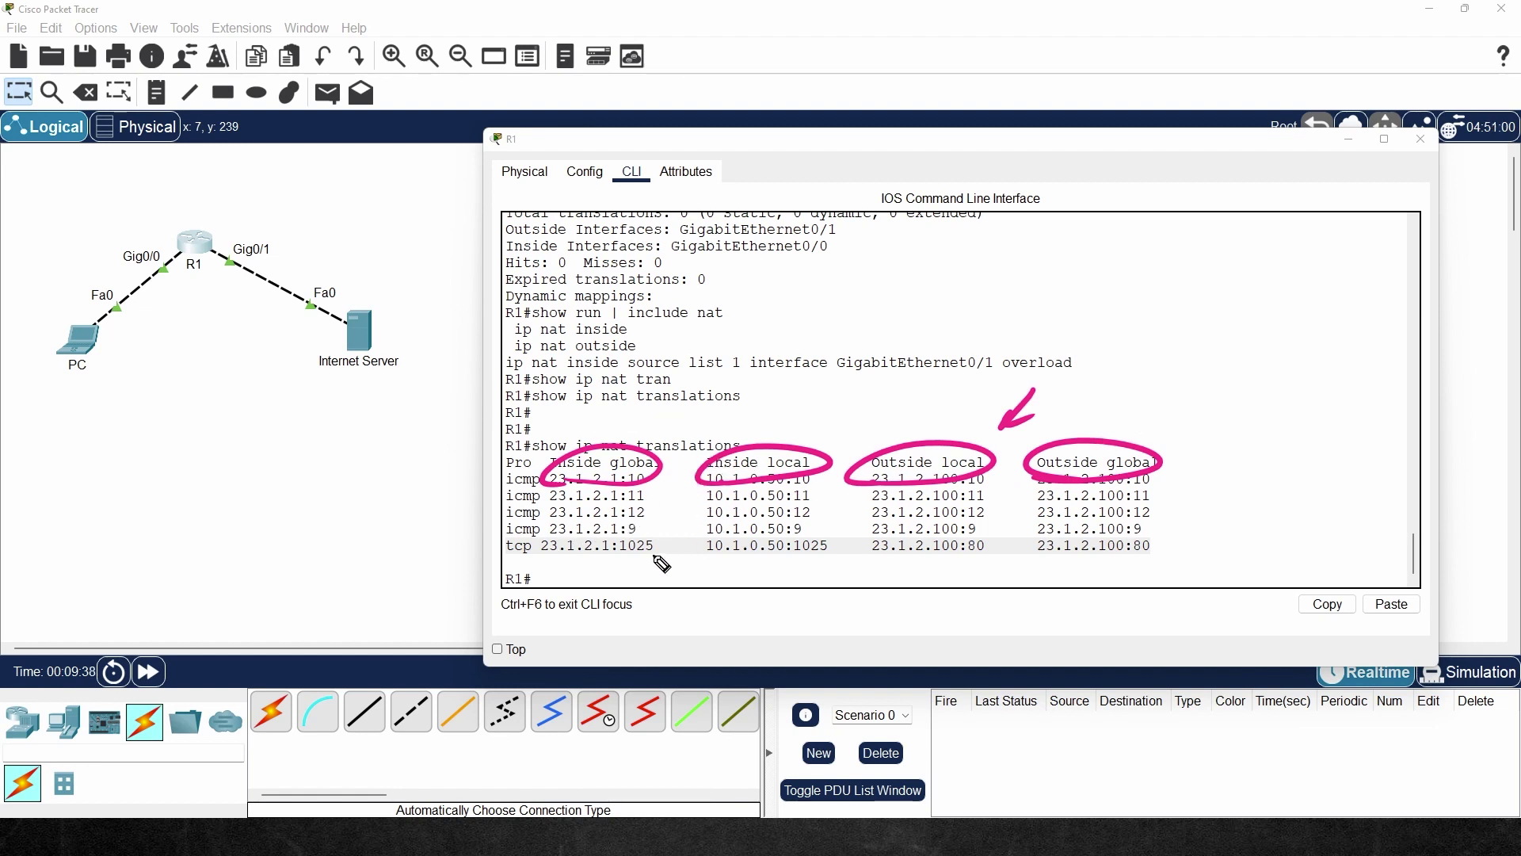
drag(706, 411, 698, 431)
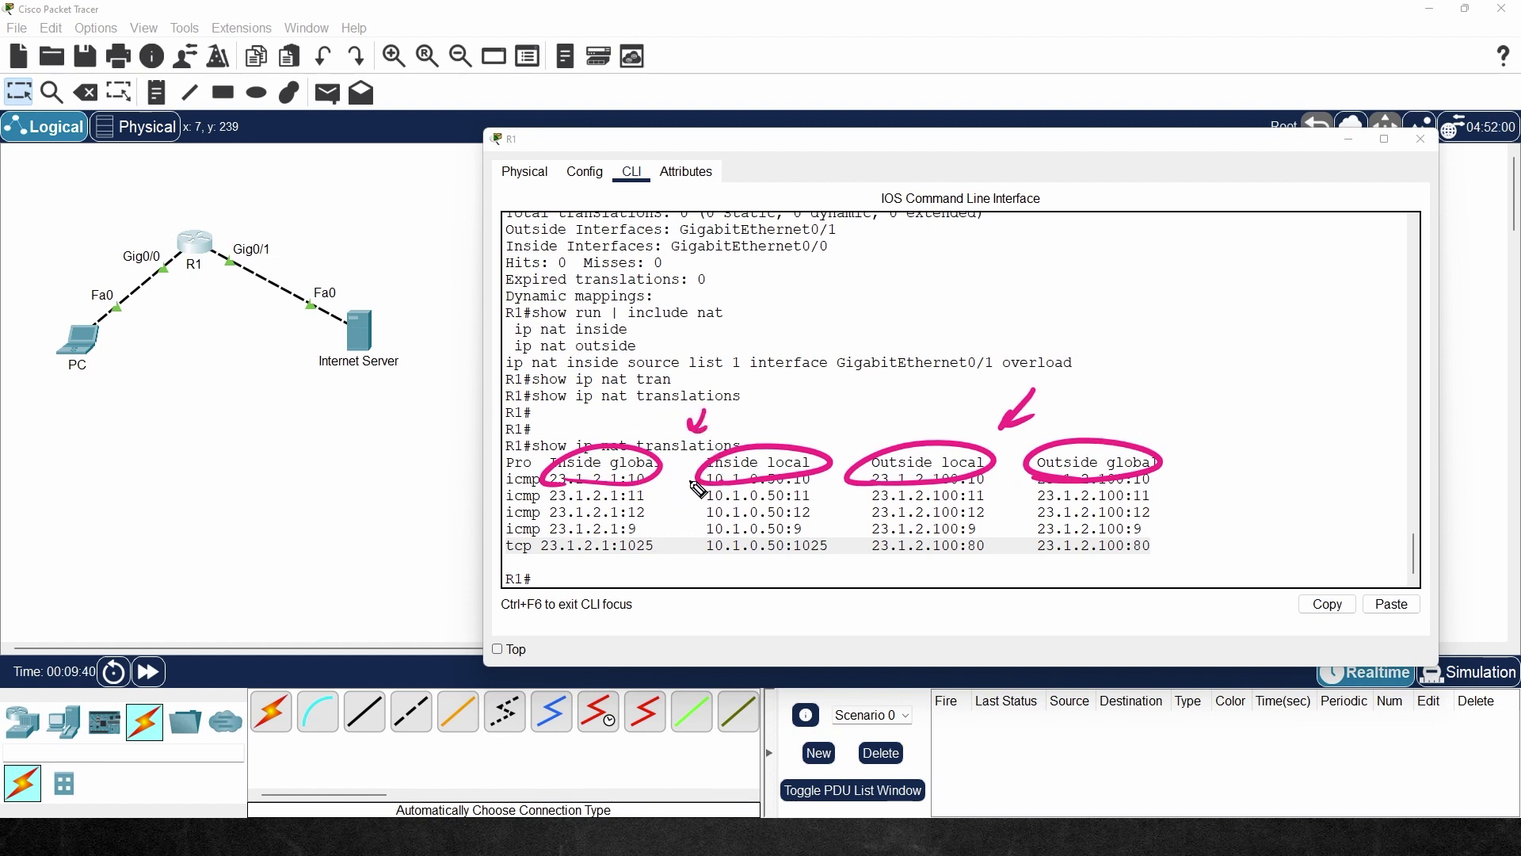